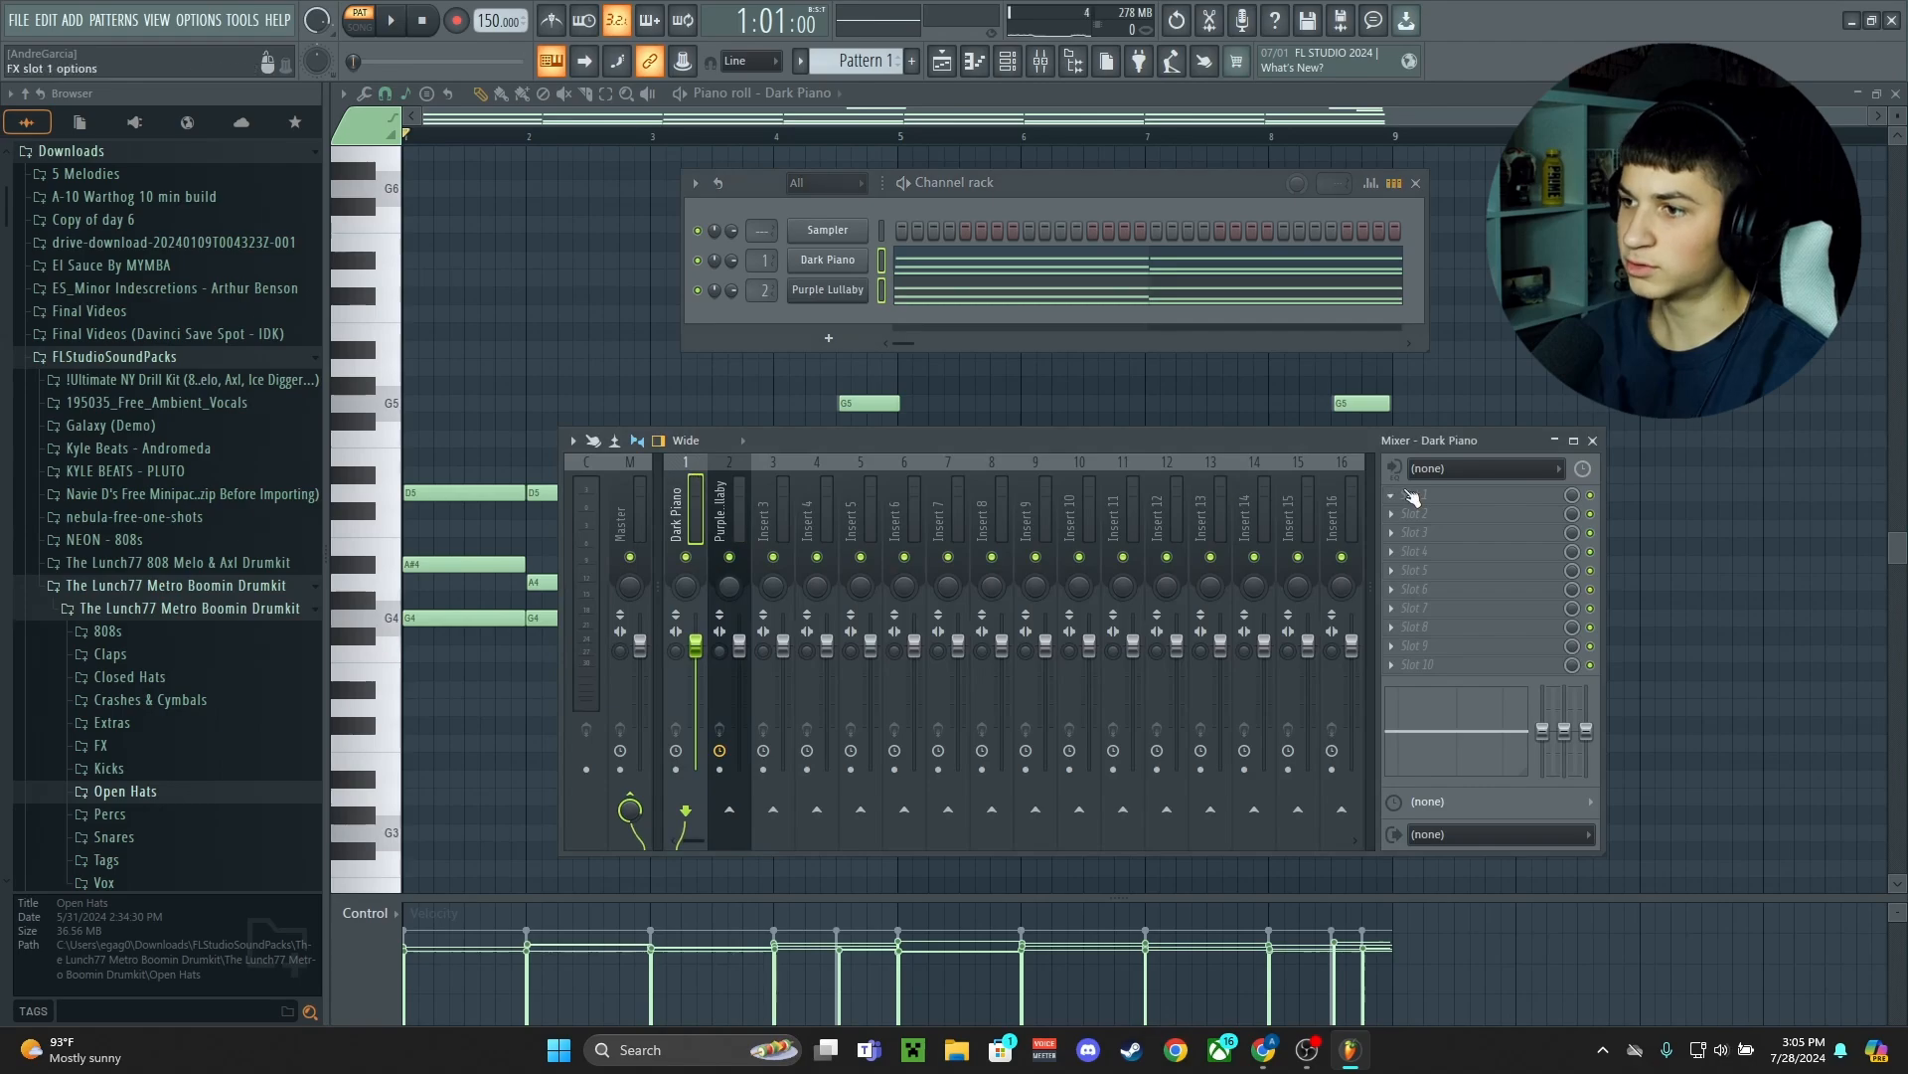
Add Fruity parametric EQ 2 to the Purple Lullaby mixer track with a low cut around 146 Hz
{"action": "left_click", "coordinate": [1412, 497]}
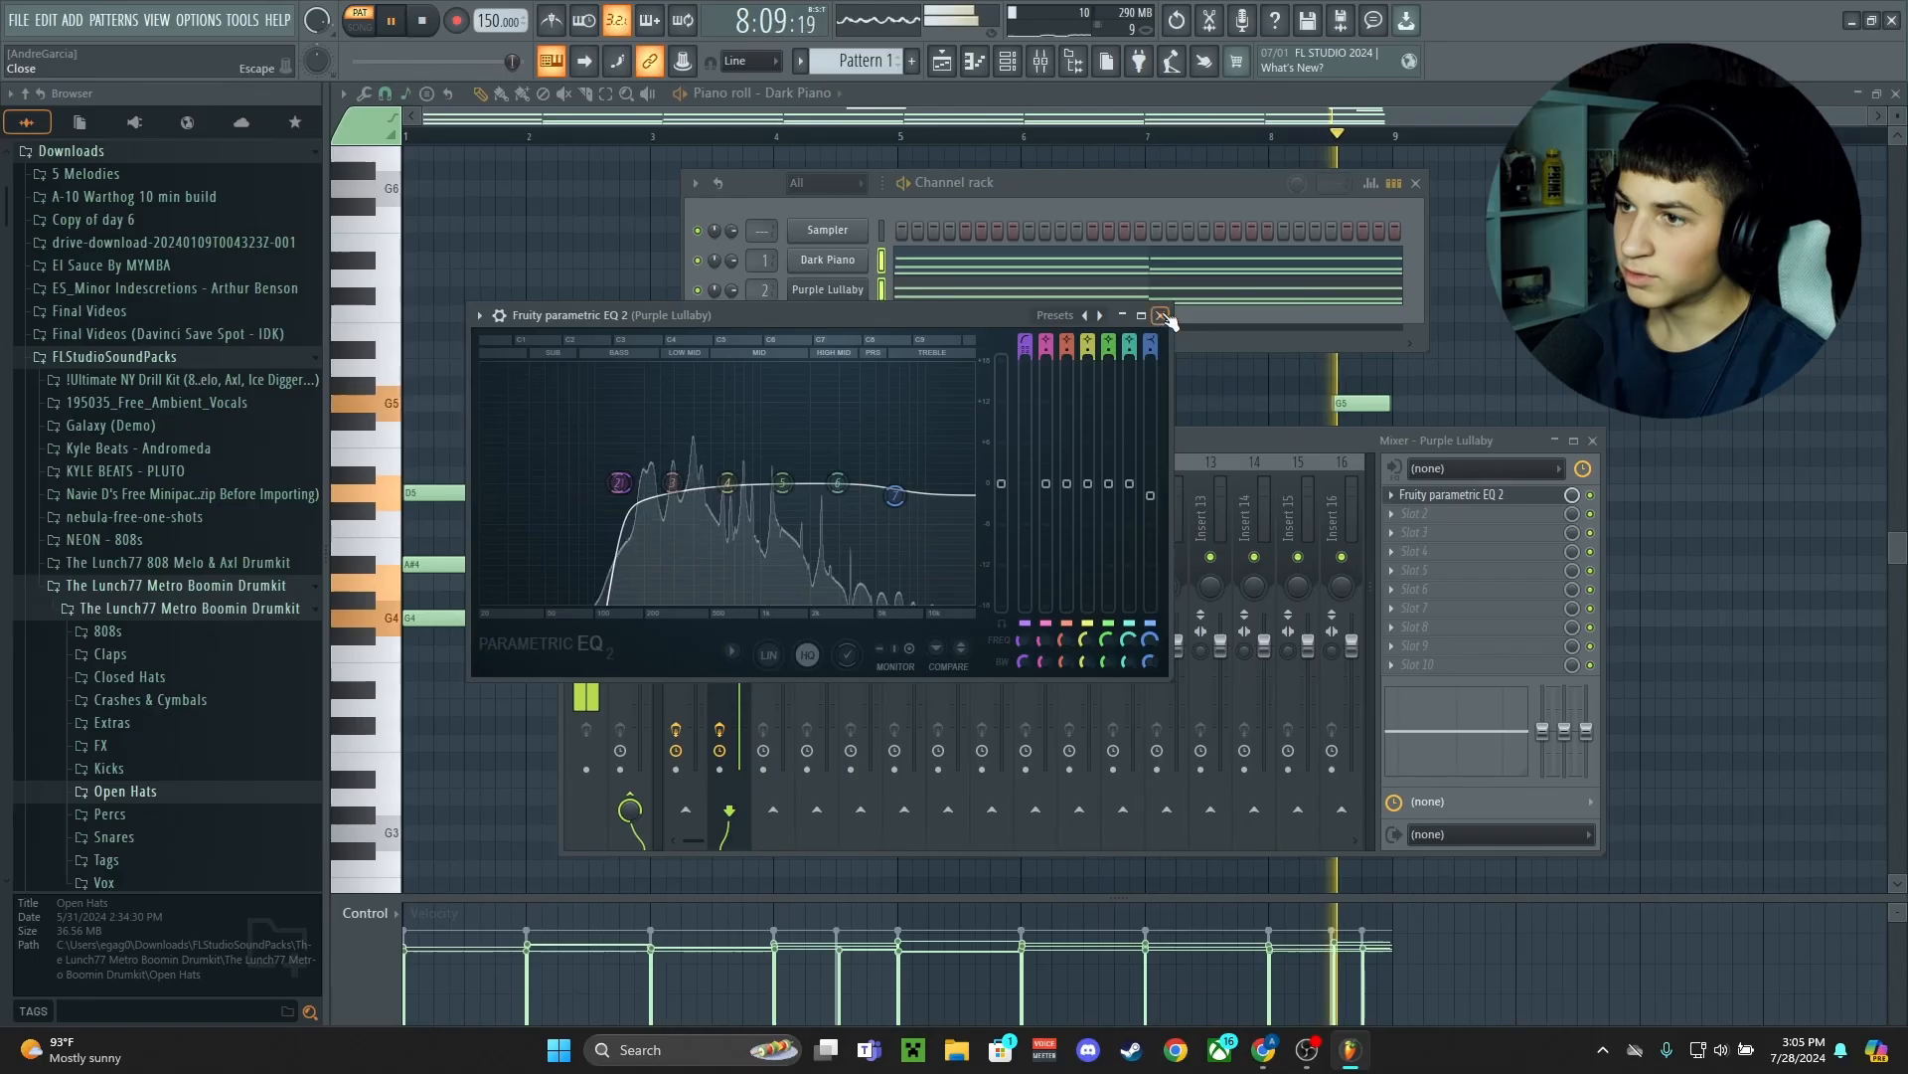
{"action": "left_click", "coordinate": [1277, 162]}
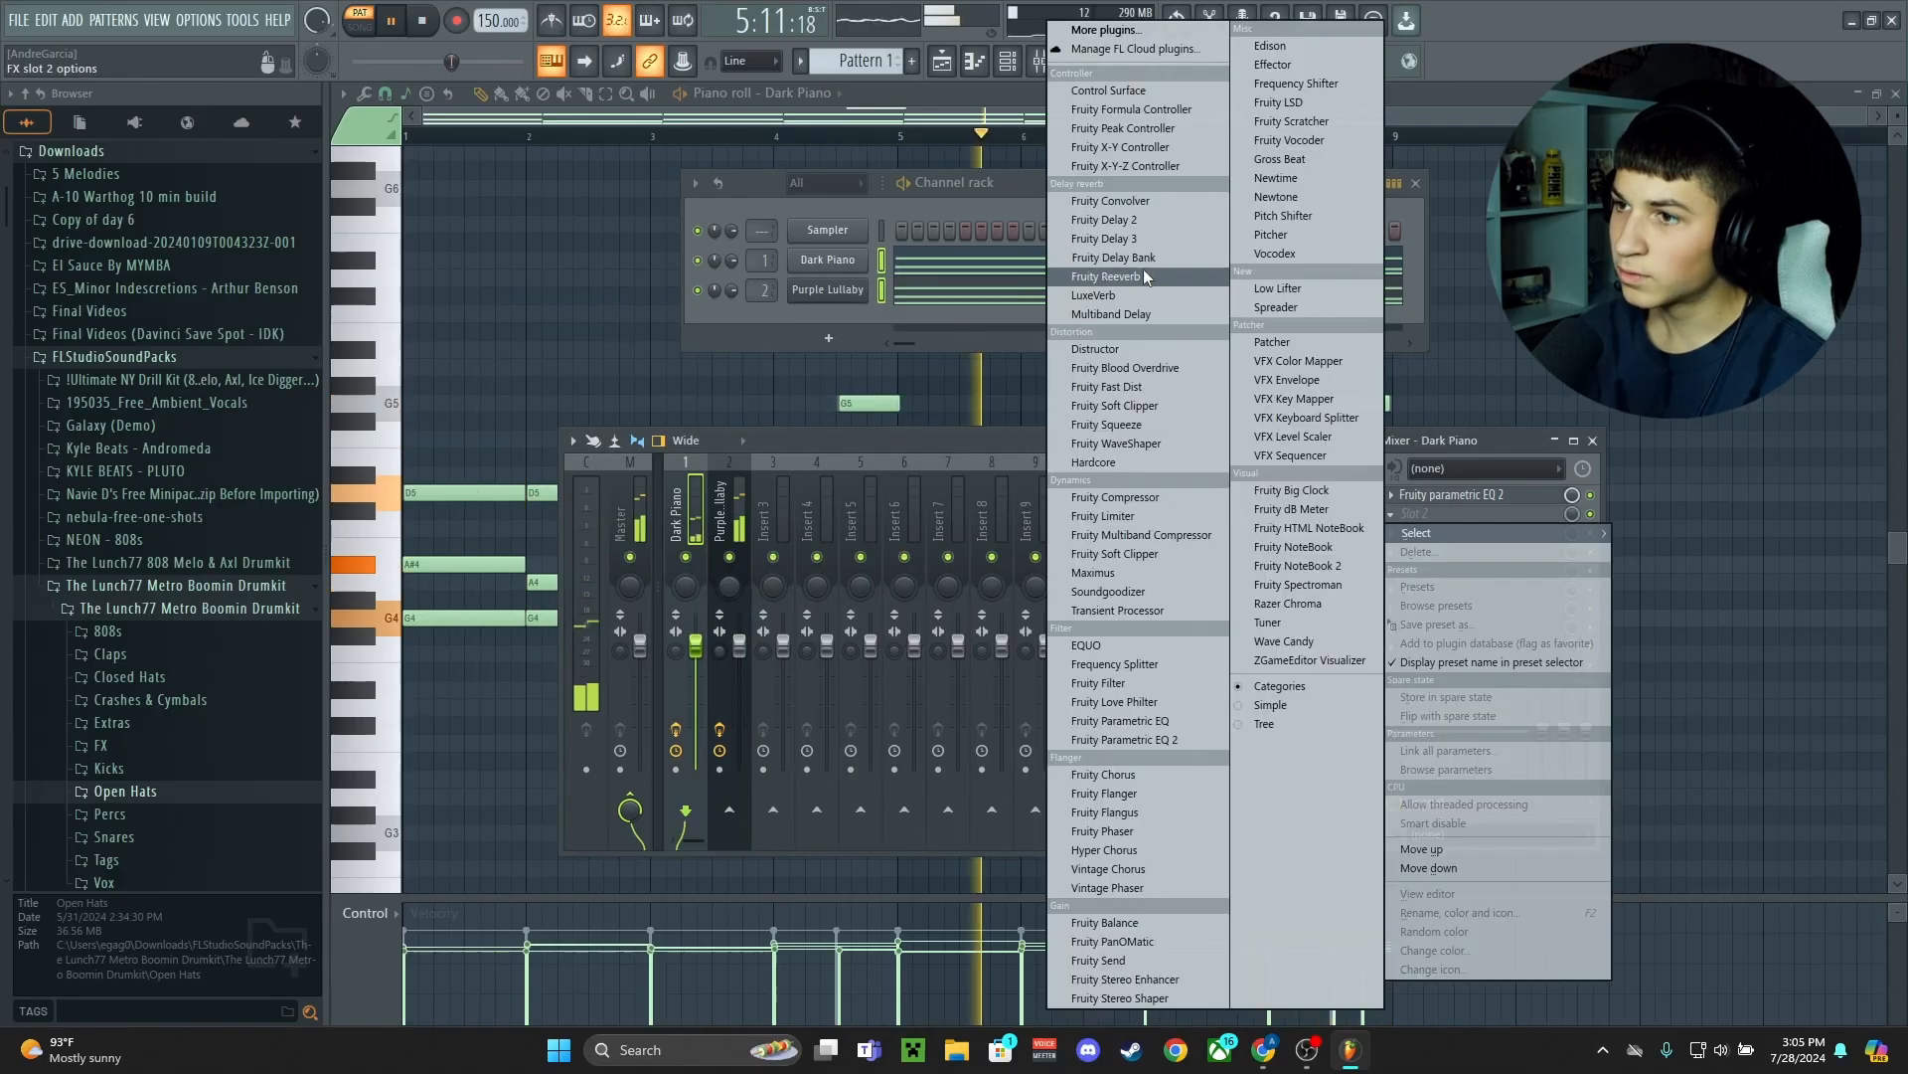
Load Fruity Reeverb 2 on the Dark Piano mixer track and choose an effect for its third slot
{"action": "left_click", "coordinate": [1158, 278]}
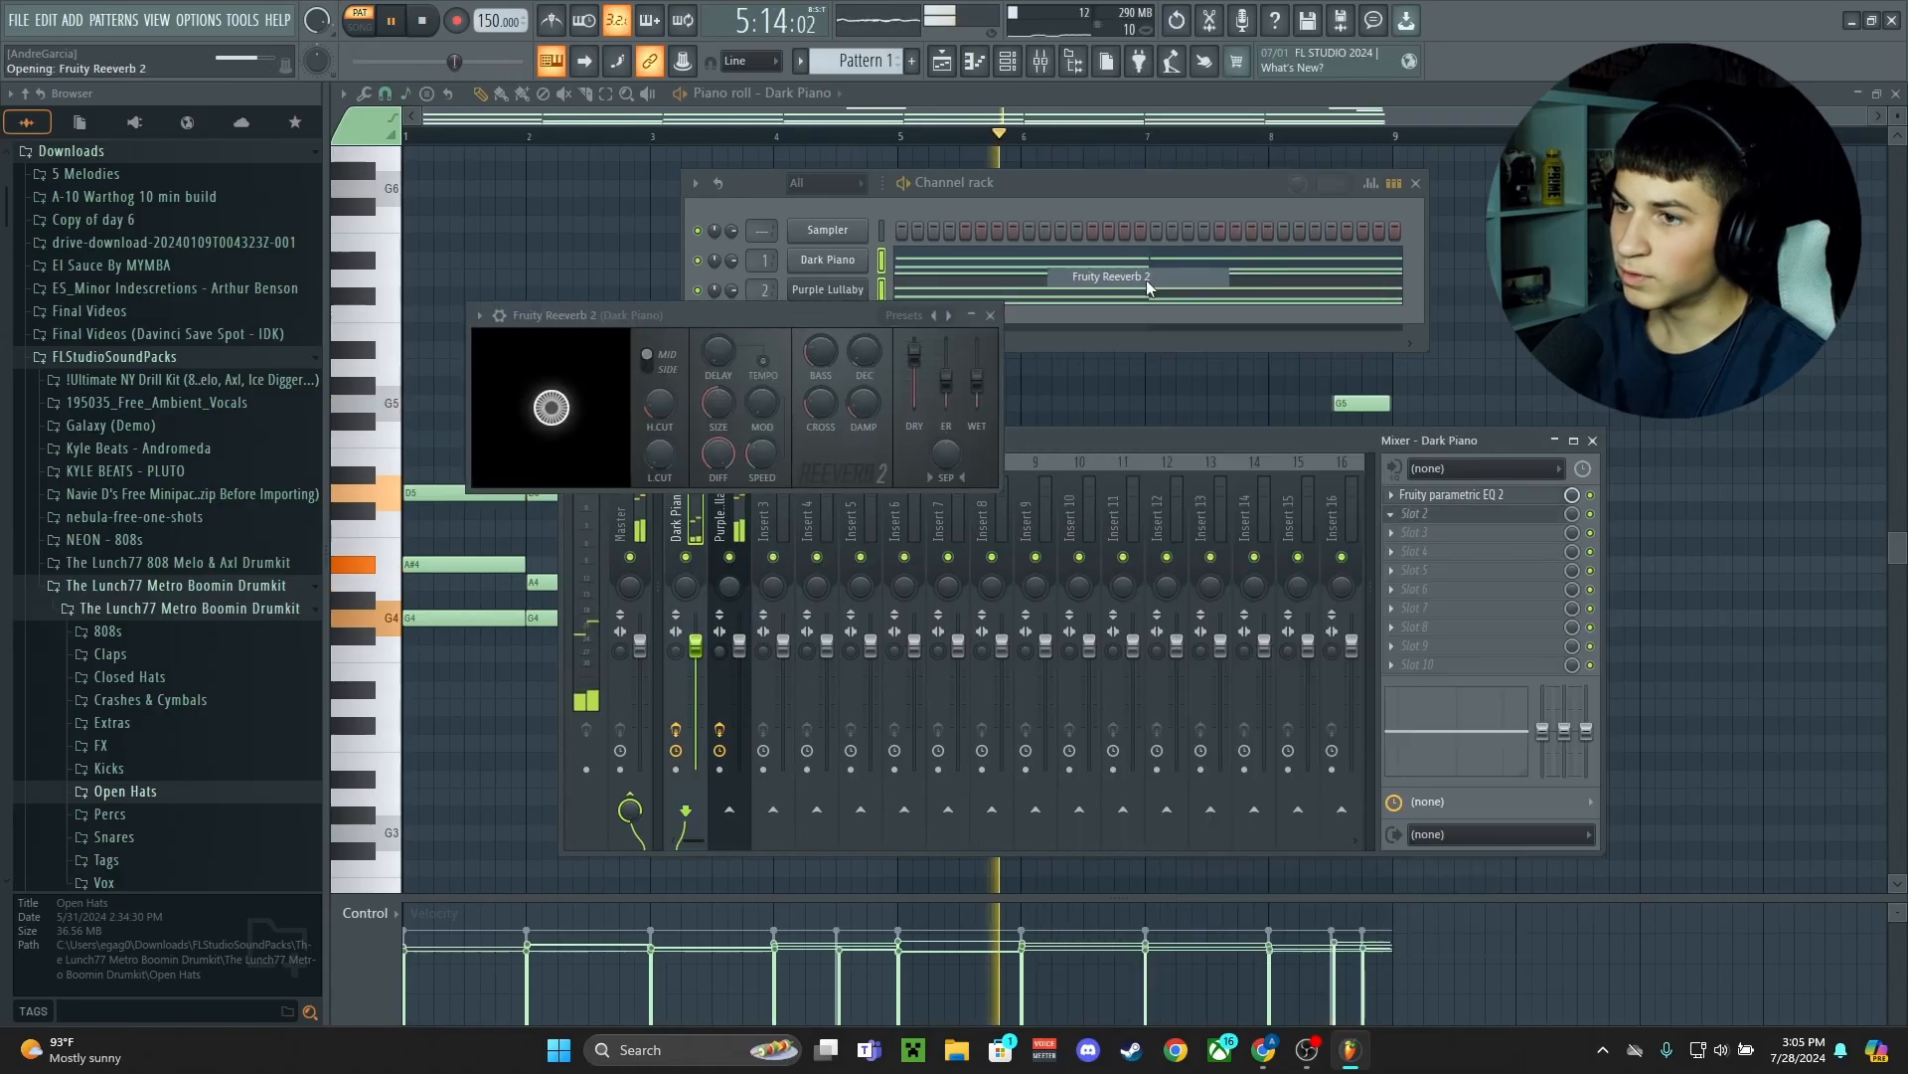
{"action": "left_click", "coordinate": [1412, 531]}
{"action": "mouse_move", "coordinate": [1415, 550]}
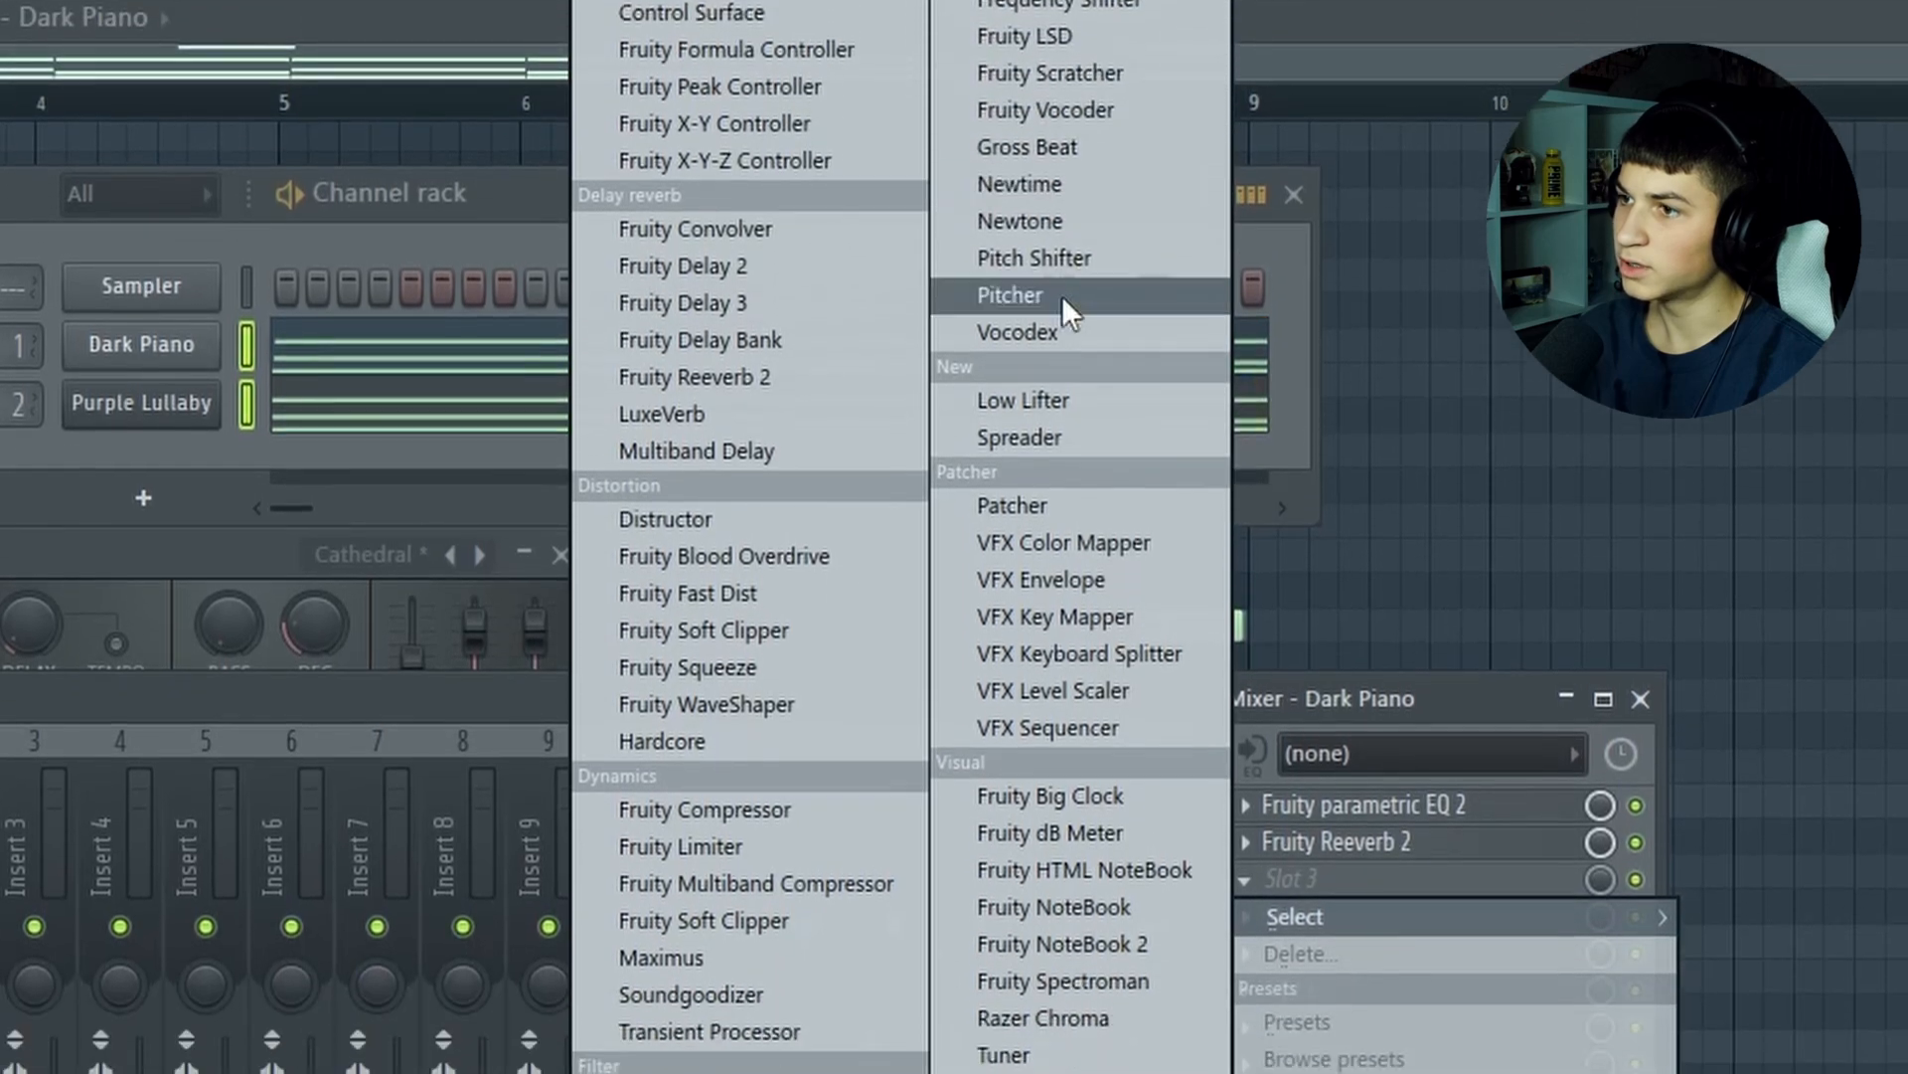
{"action": "left_click", "coordinate": [1012, 511]}
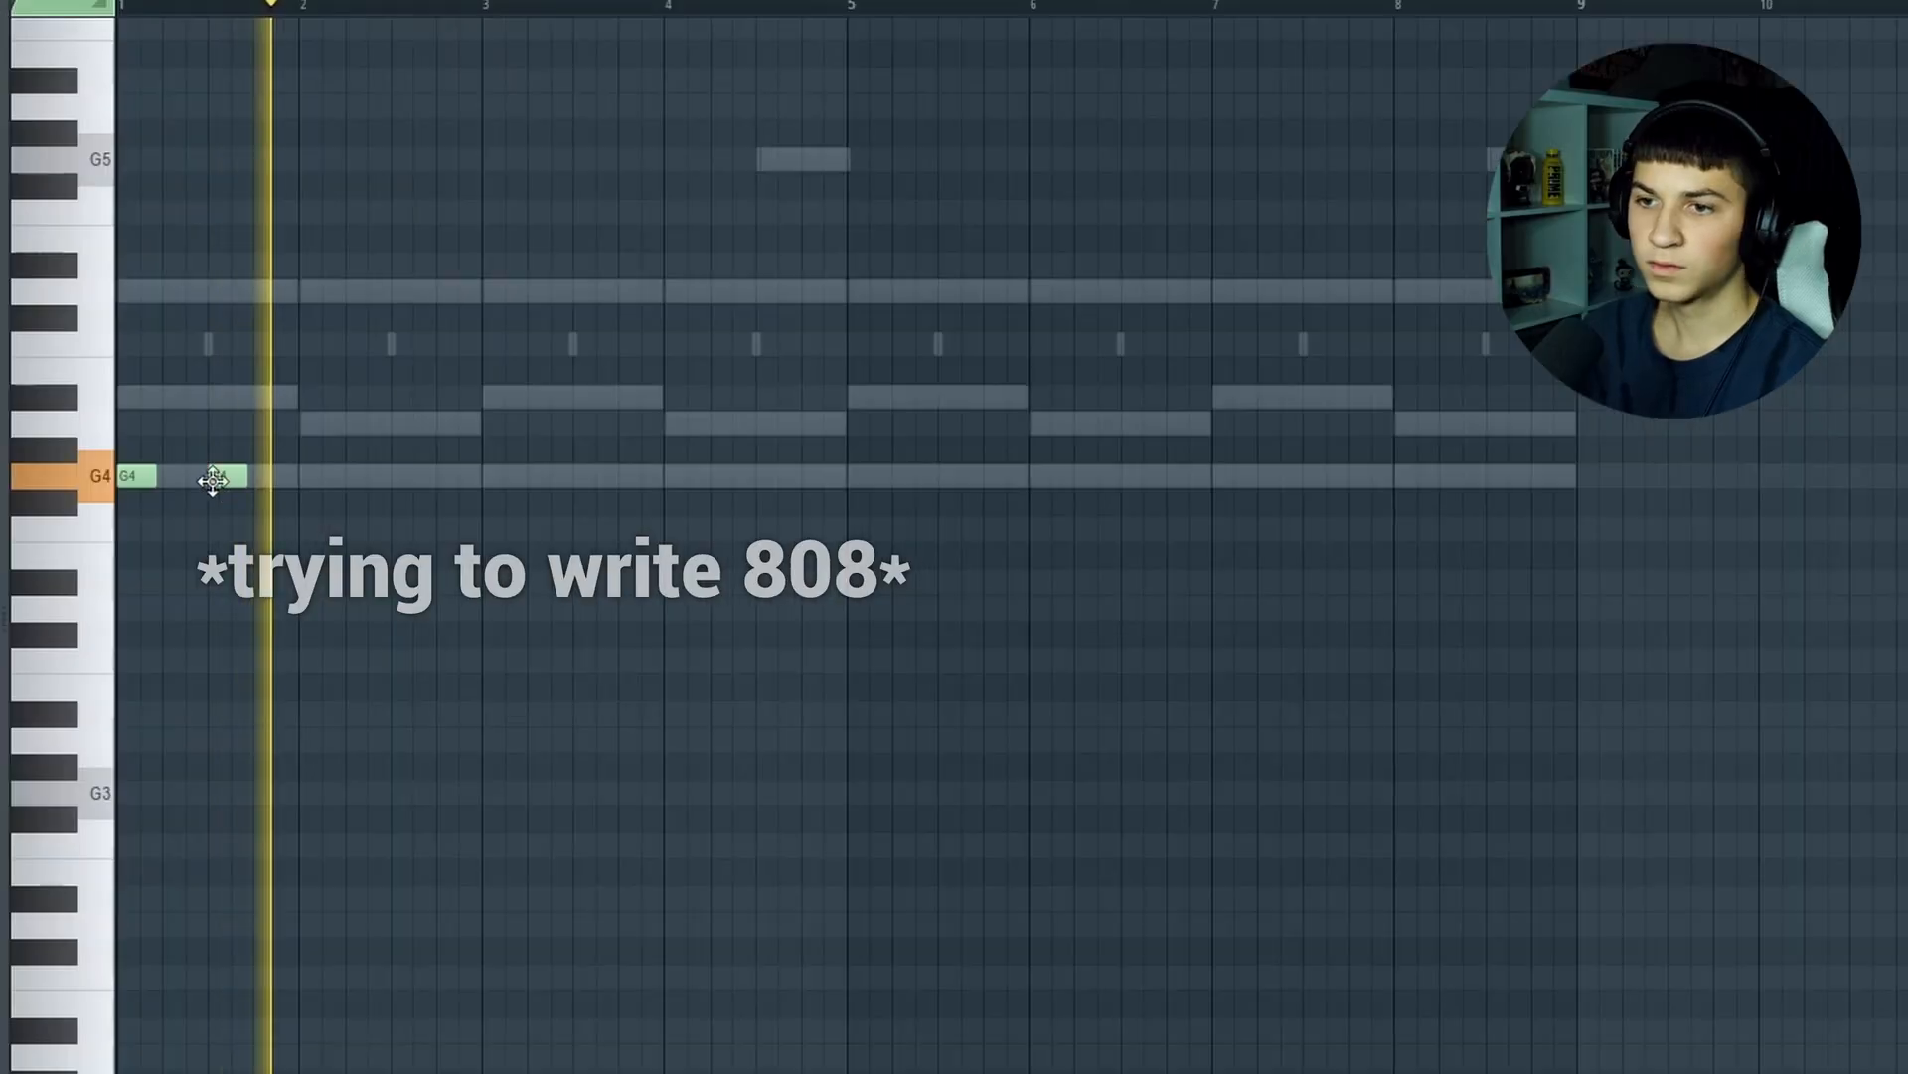
Write short G4 808 notes in bars 1 and 2, checking their rhythm against the melody with playback
{"action": "key", "text": "space"}
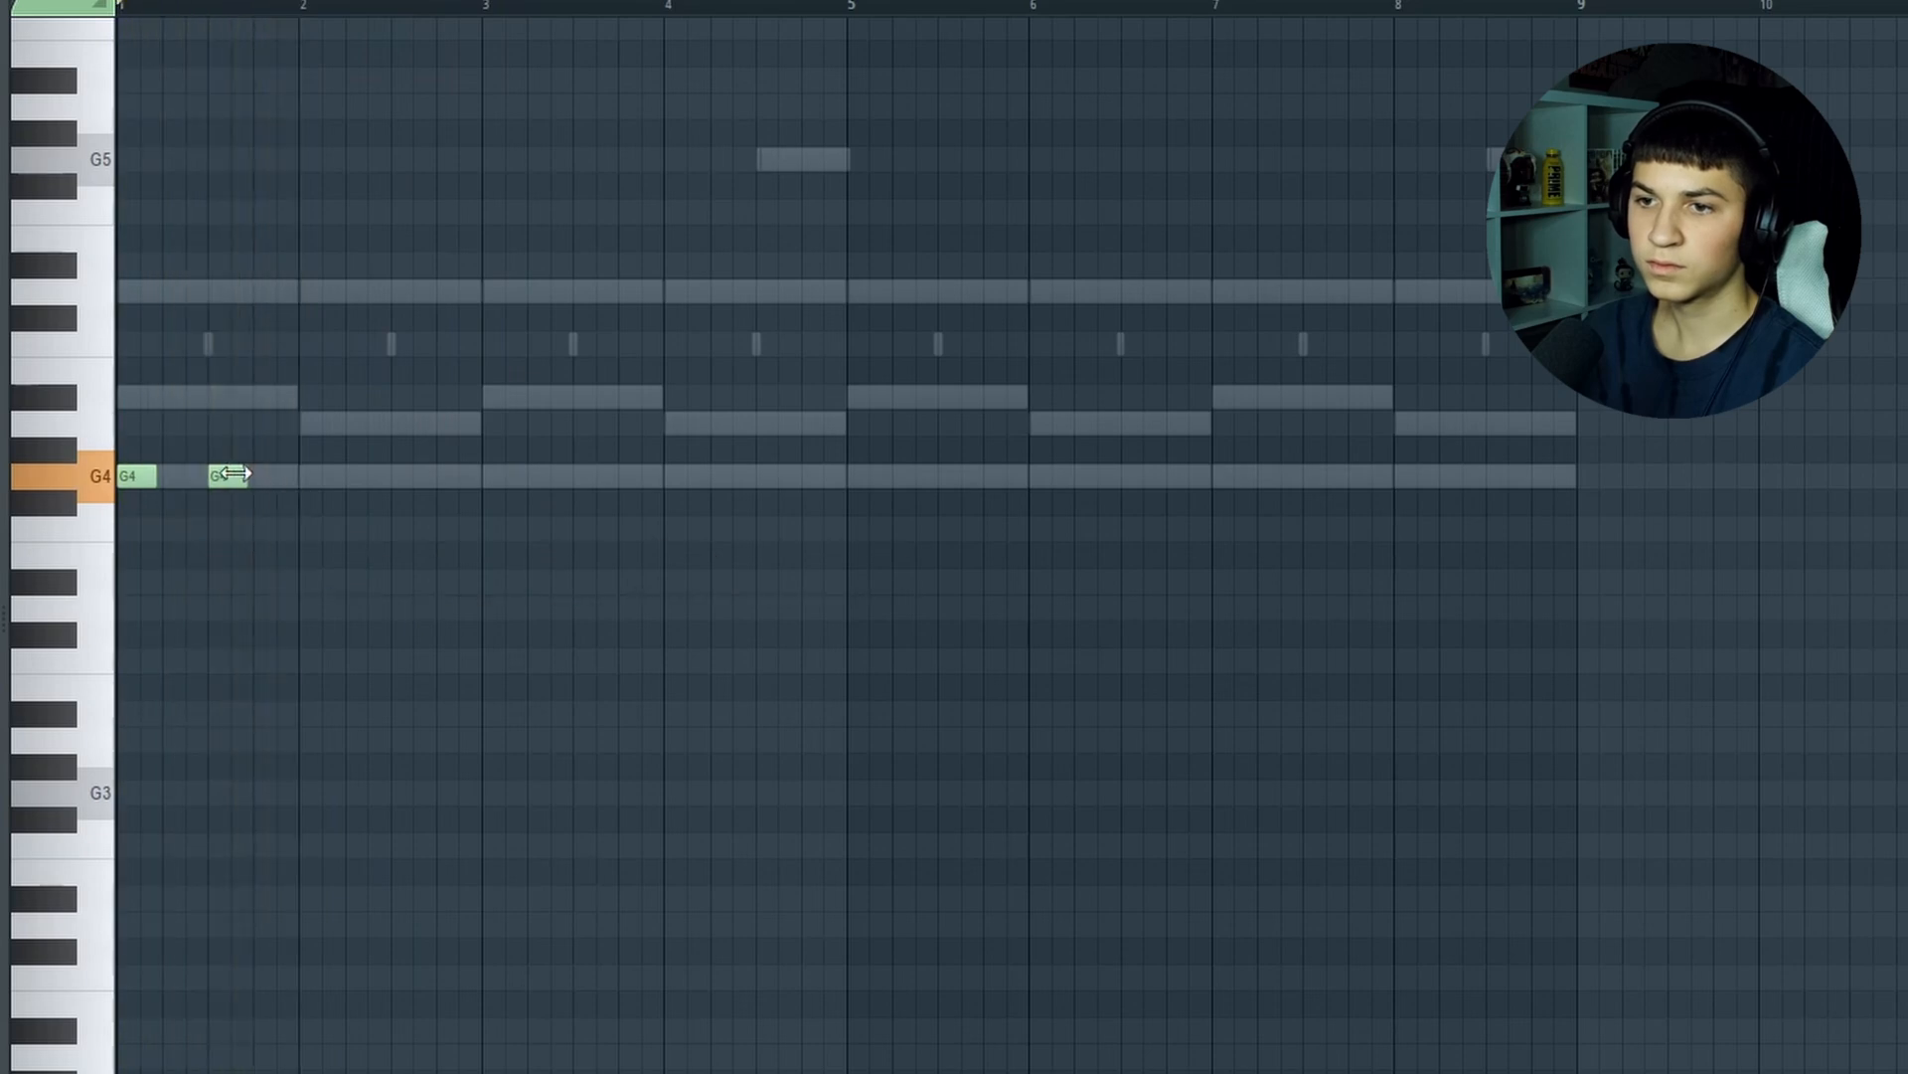
{"action": "key", "text": "space"}
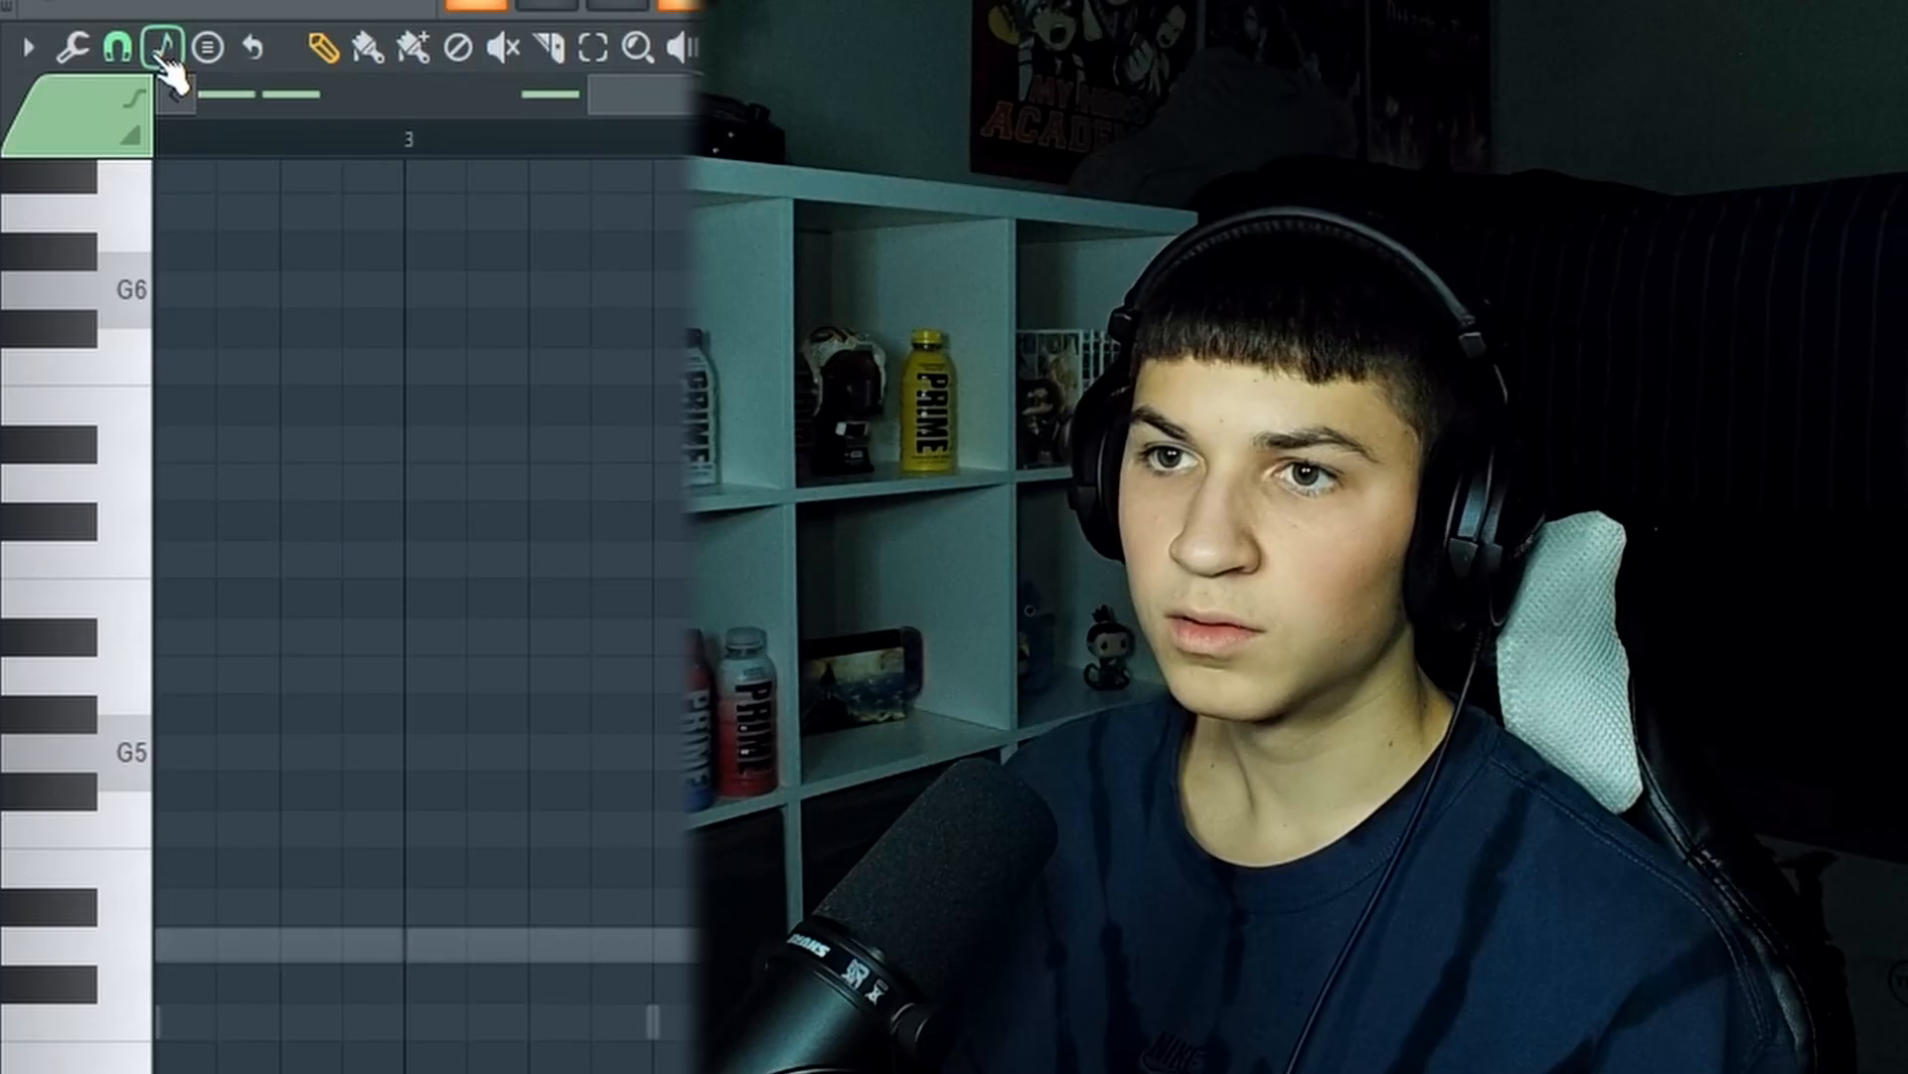
Set the piano roll snap to 1/3 step and write three quick G4 808 notes at the end of bar 4
{"action": "left_click", "coordinate": [117, 46]}
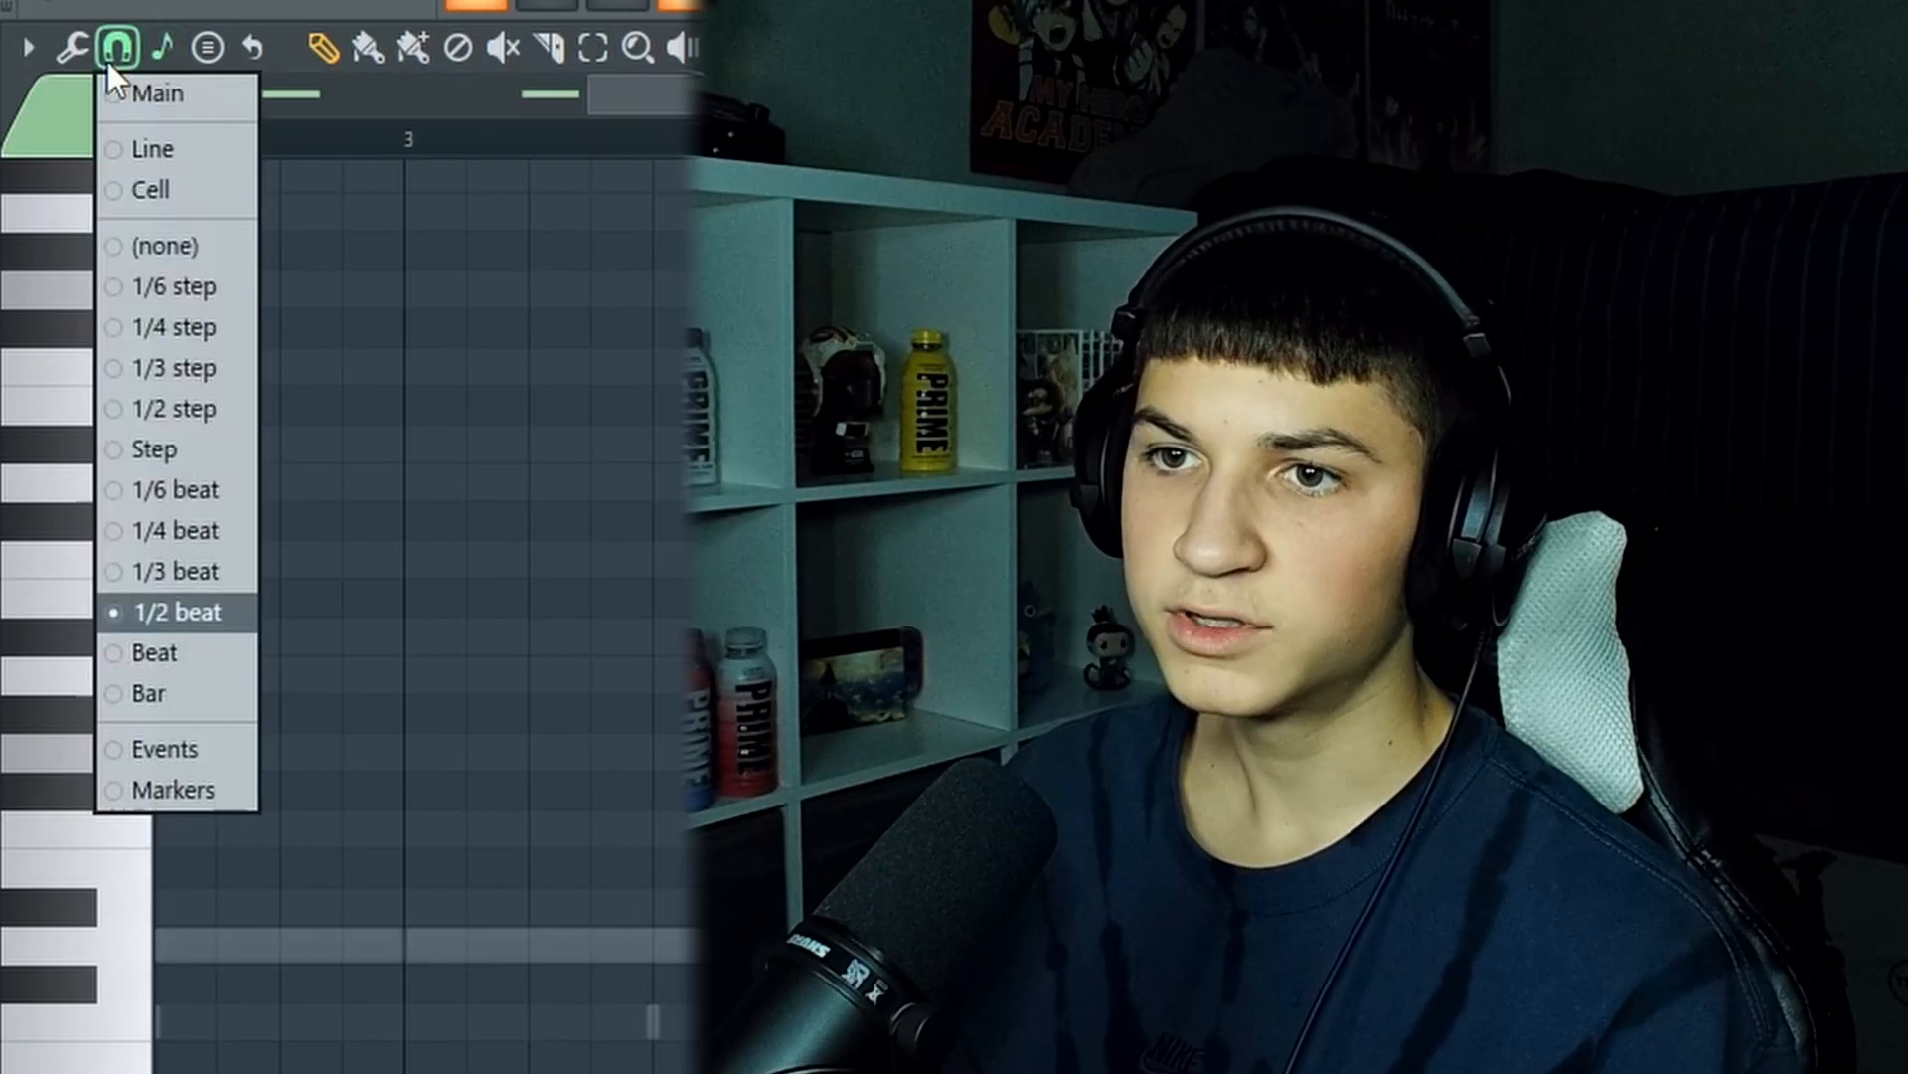
{"action": "left_click", "coordinate": [123, 376]}
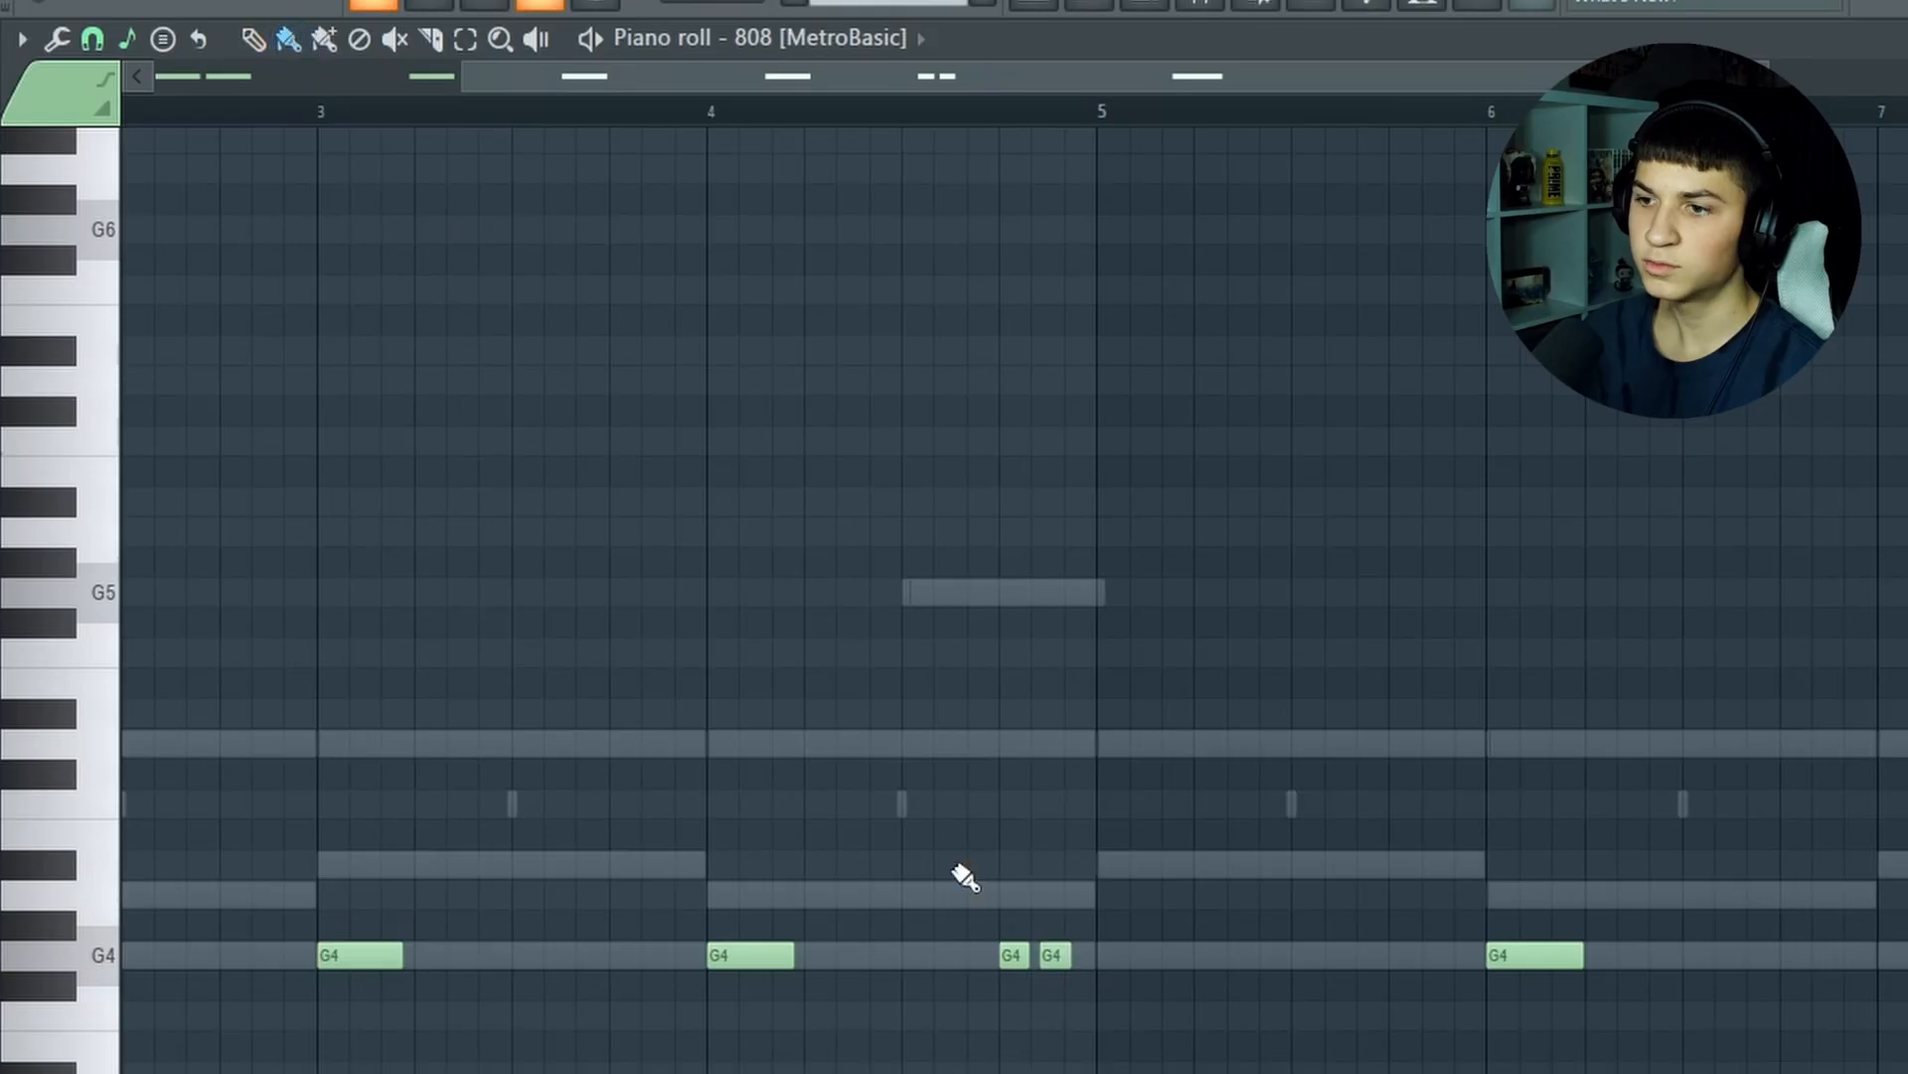
{"action": "left_click", "coordinate": [962, 679]}
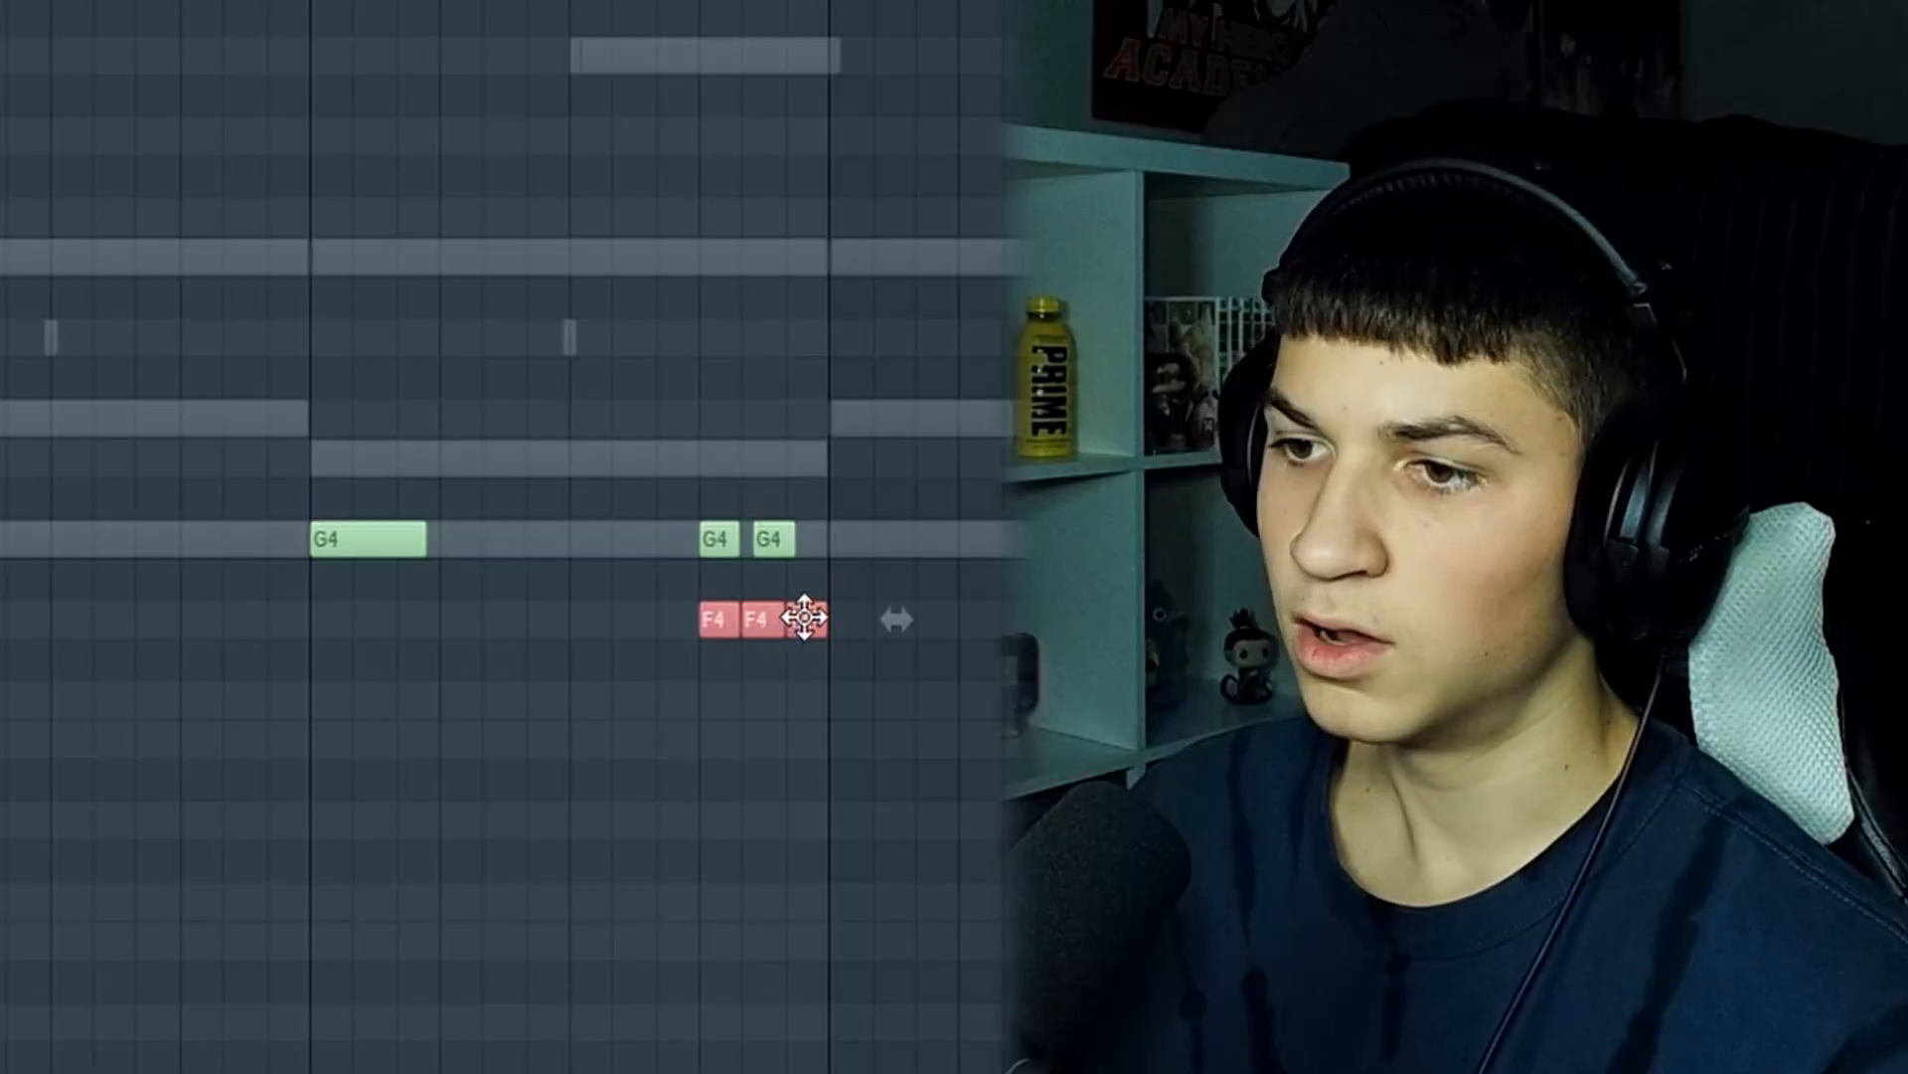
{"action": "right_click", "coordinate": [955, 671]}
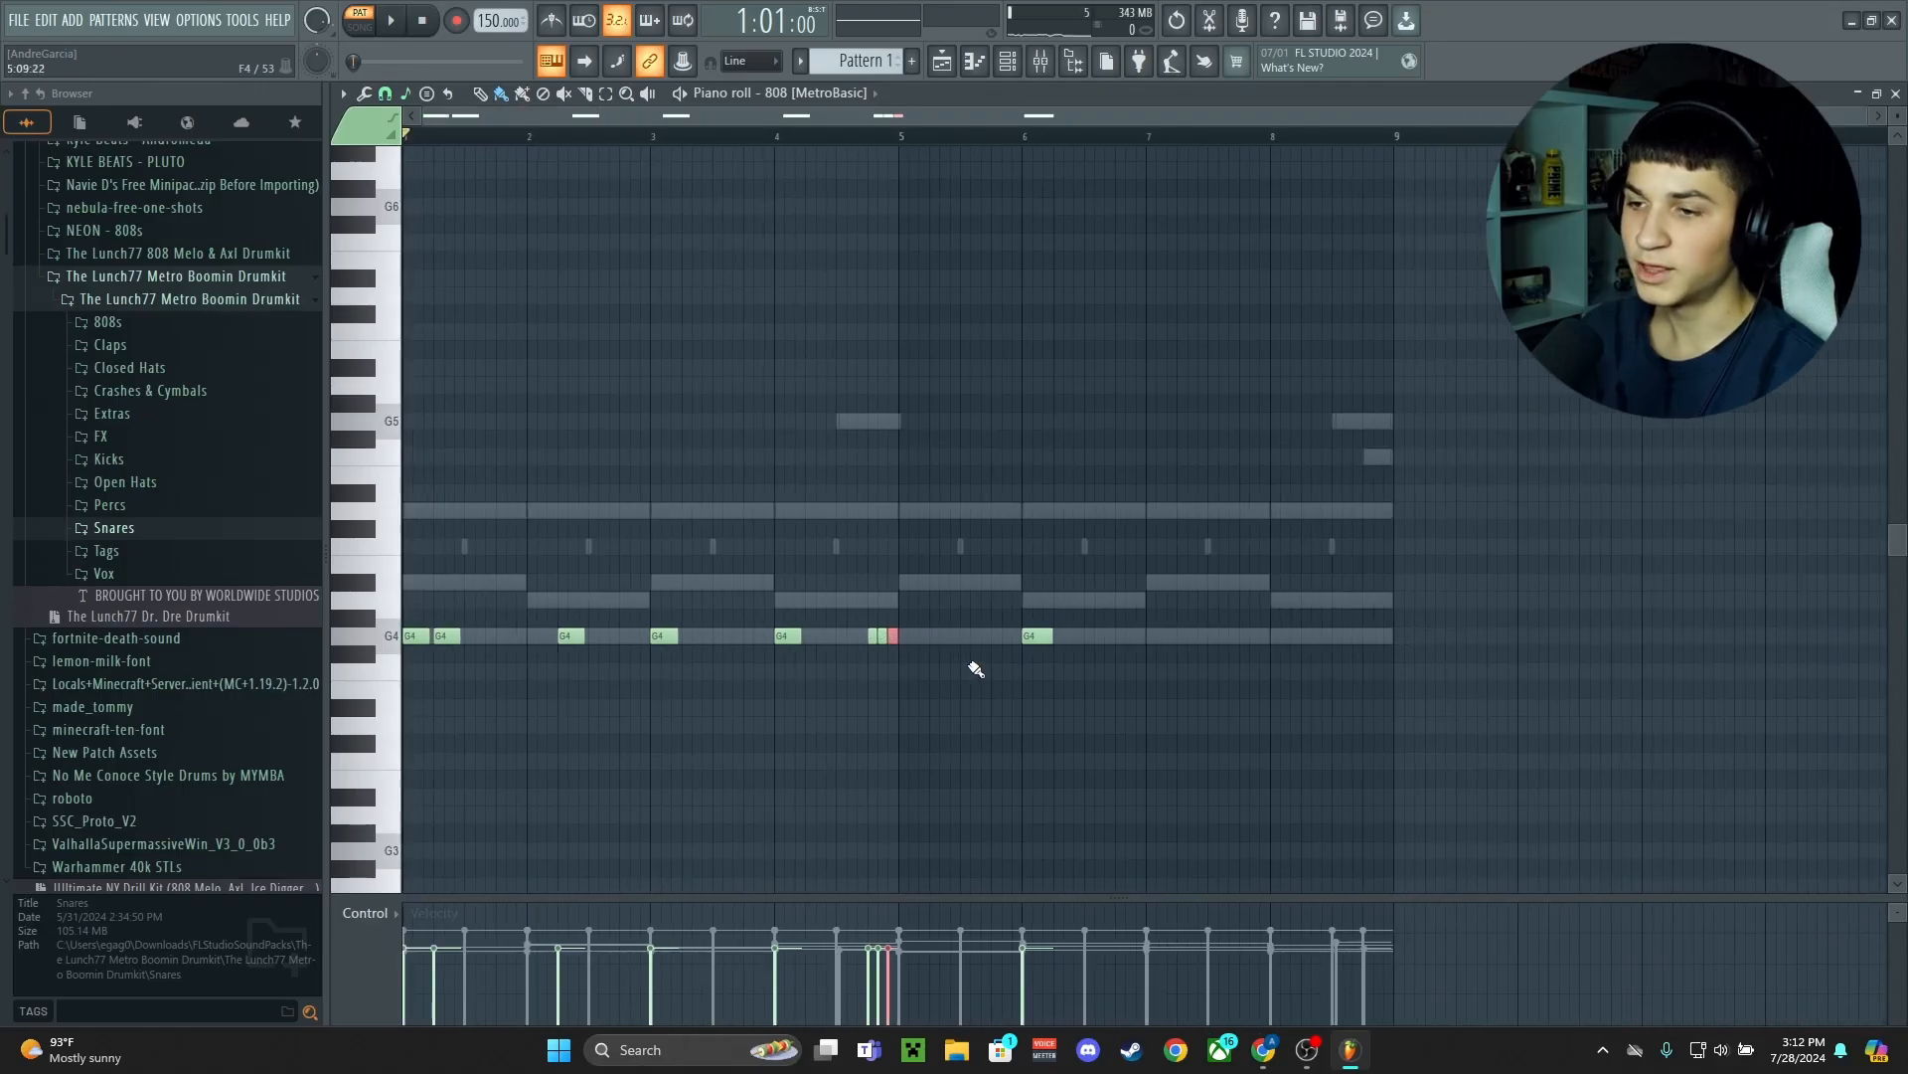
{"action": "scroll", "coordinate": [976, 669], "scroll_direction": "up", "scroll_amount": 2, "text": "ctrl"}
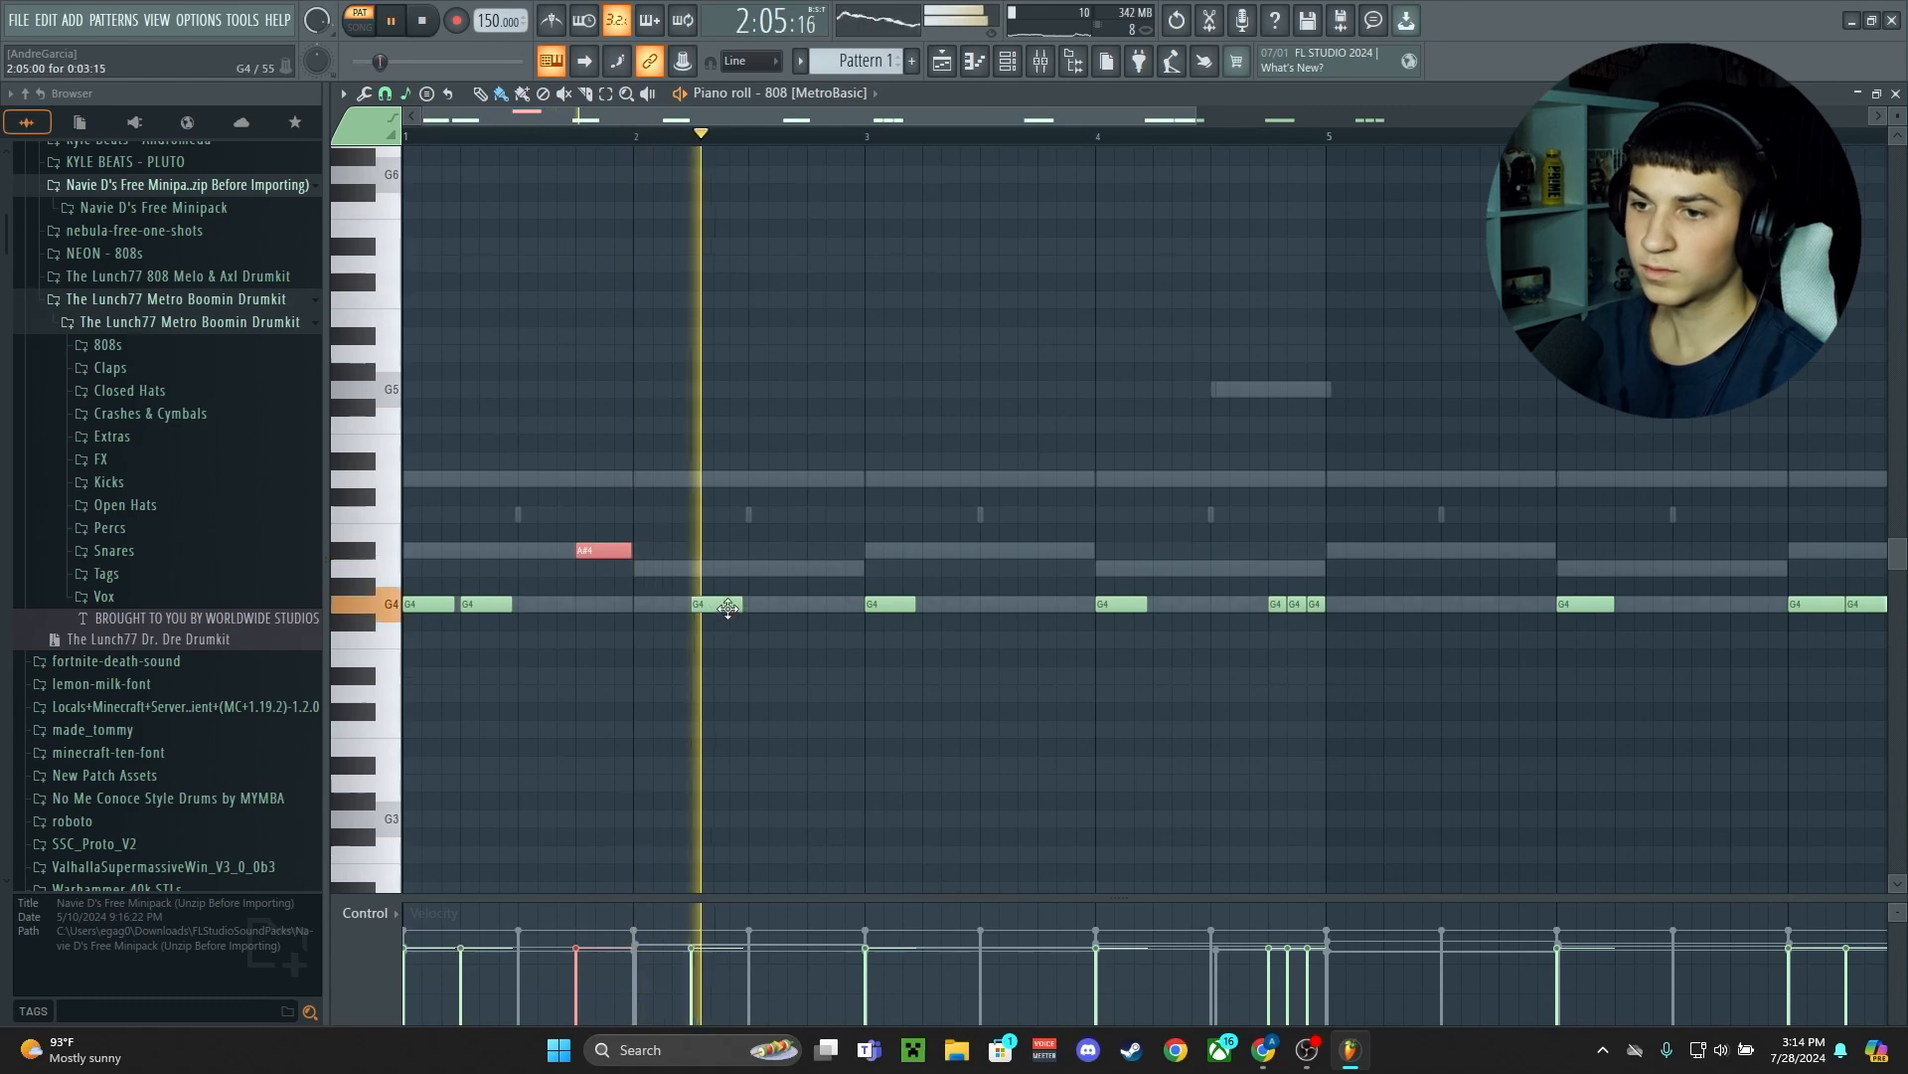
Turn the Bad Guy Hit notes early in bar 3 into a fast hi-hat roll with the arpeggiator
{"action": "left_click", "coordinate": [1010, 60]}
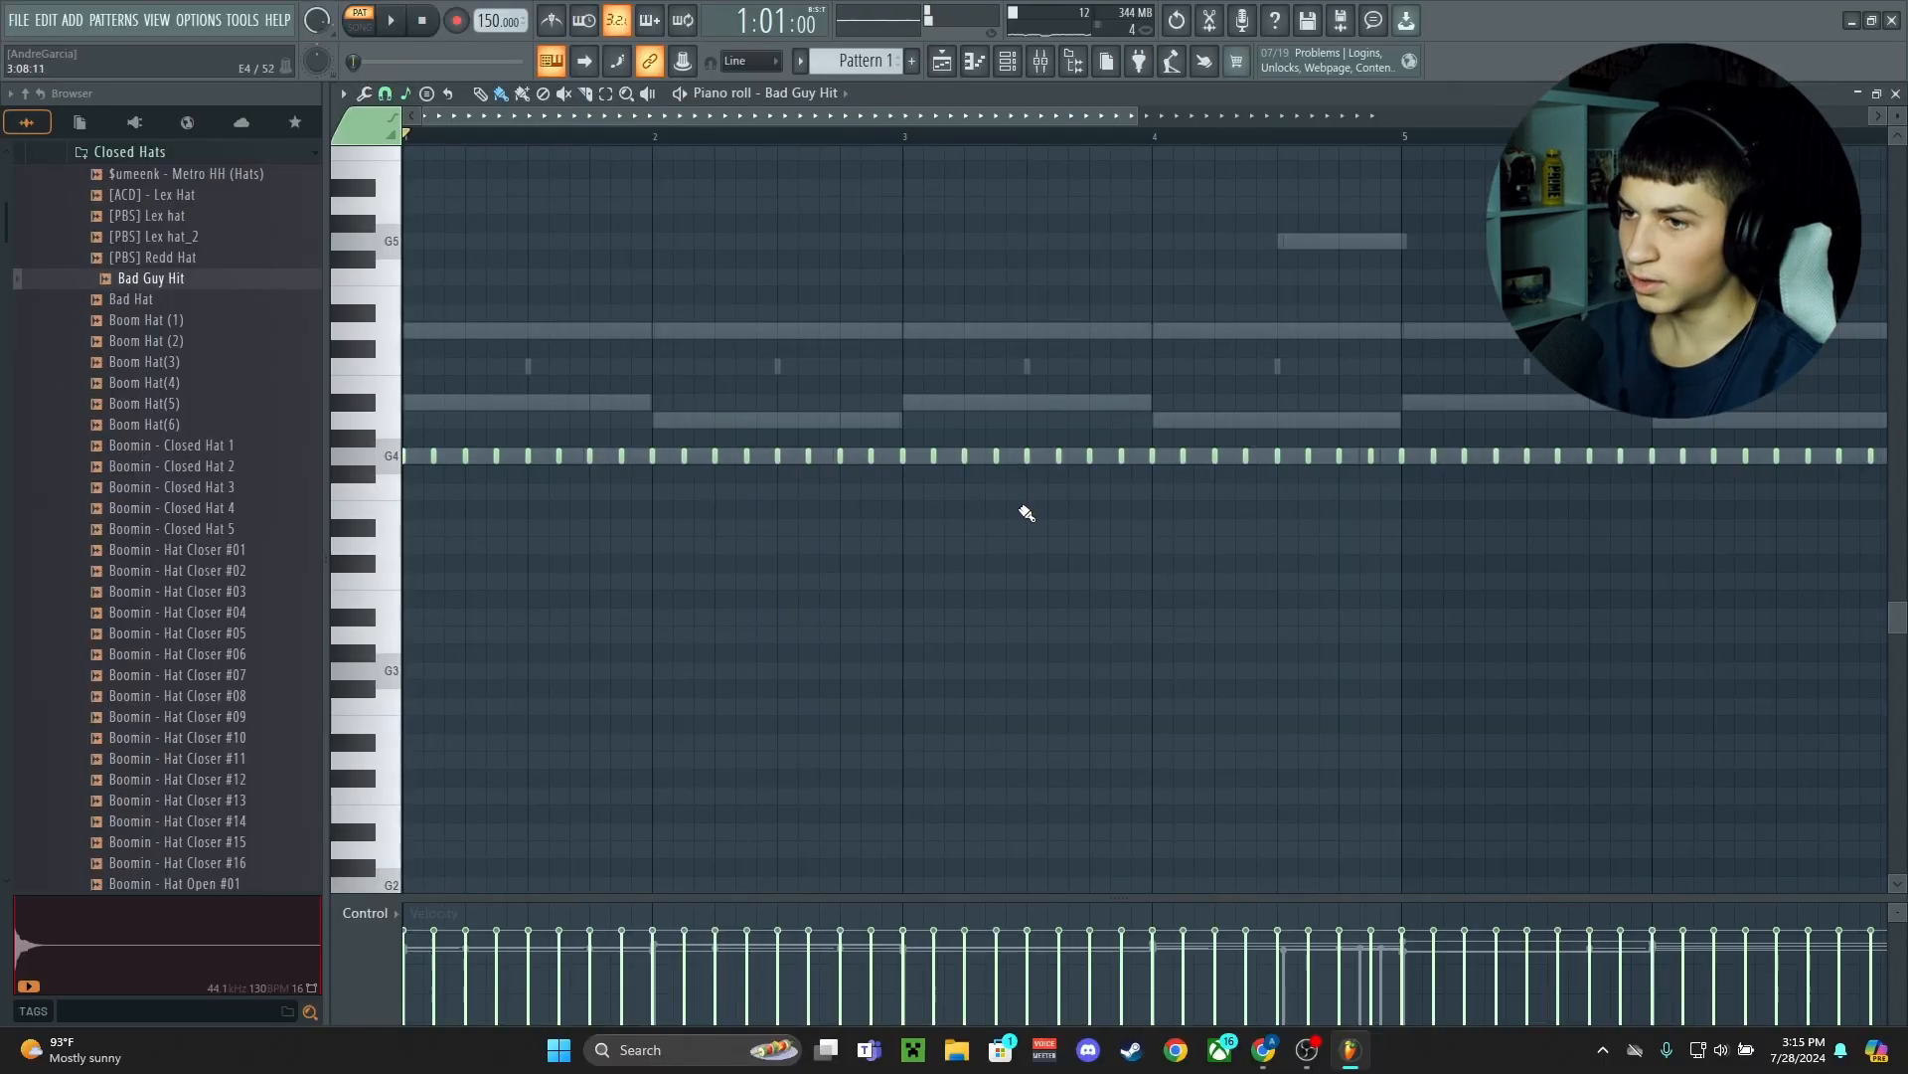
{"action": "left_click_drag", "start_coordinate": [896, 458], "coordinate": [965, 425]}
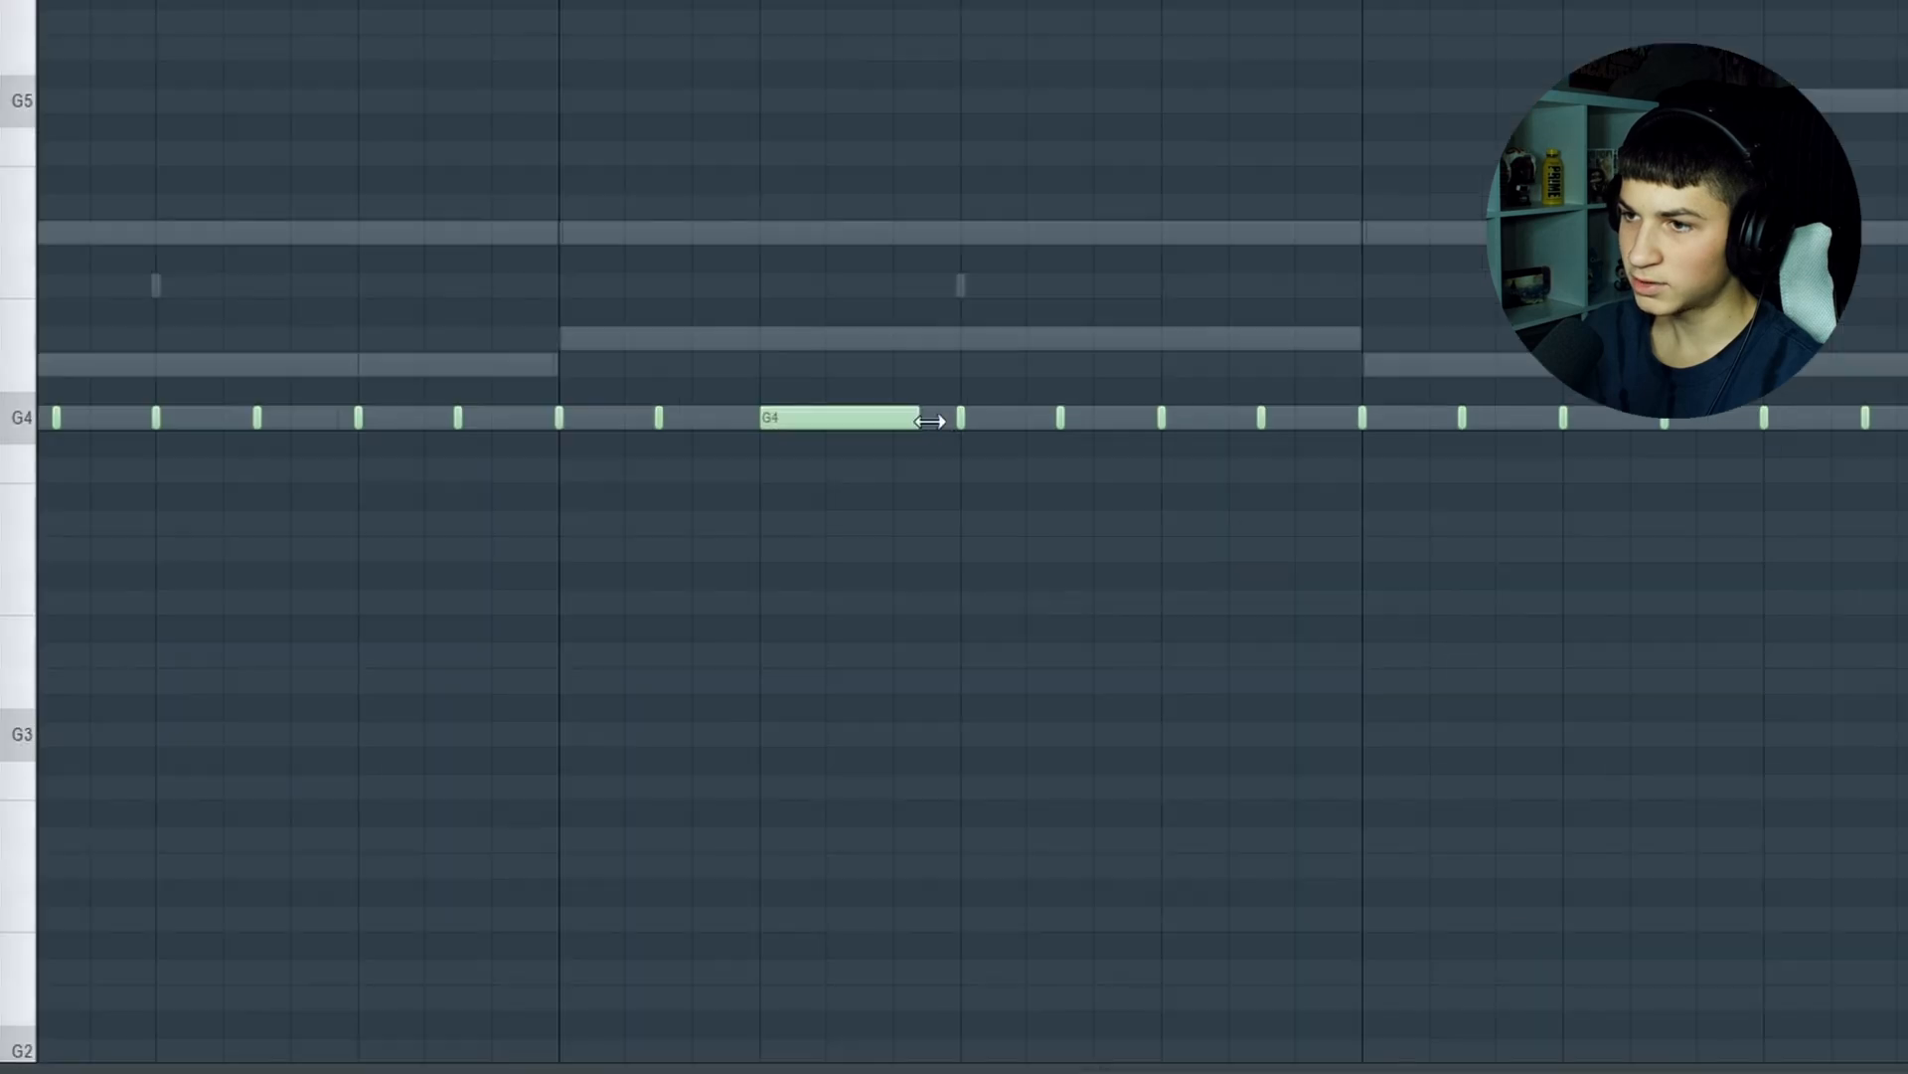
{"action": "scroll", "coordinate": [930, 548], "scroll_direction": "down", "scroll_amount": 5}
{"action": "key", "text": "alt+a"}
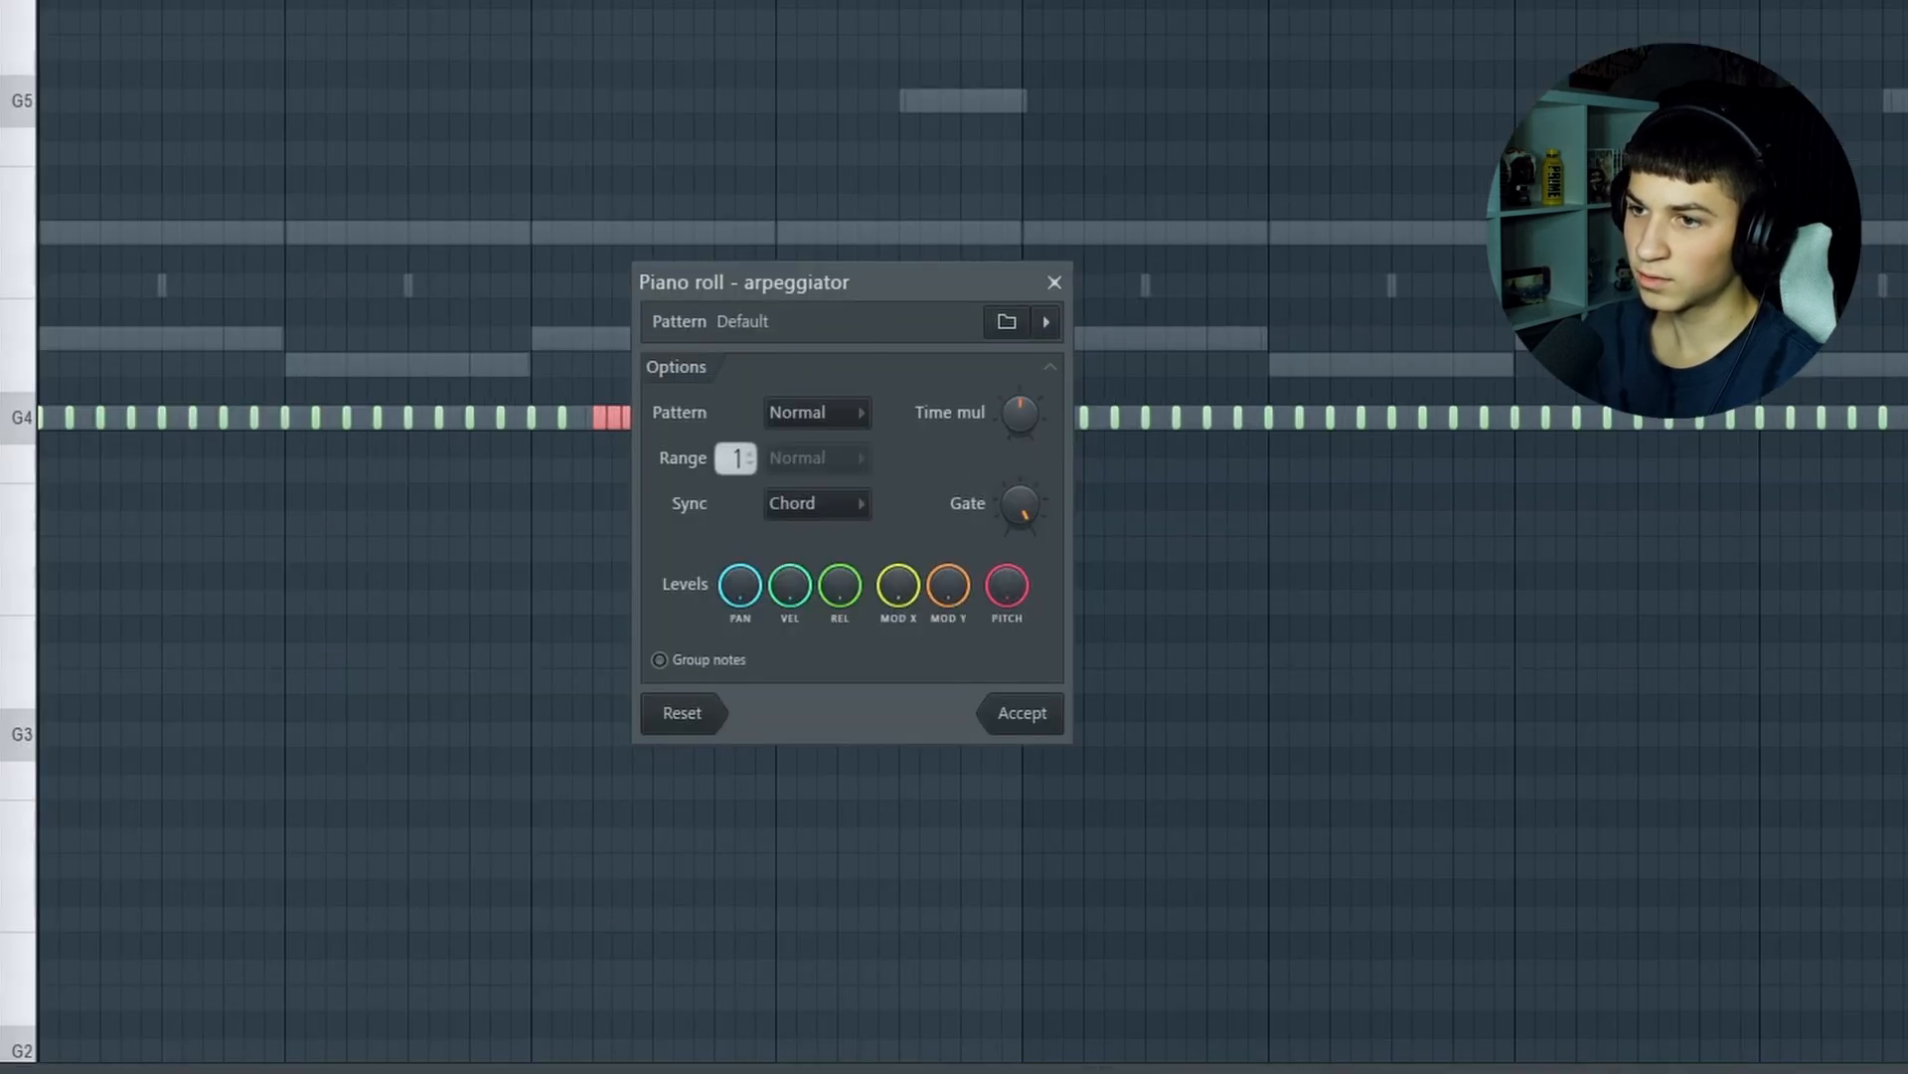
{"action": "key", "text": "space"}
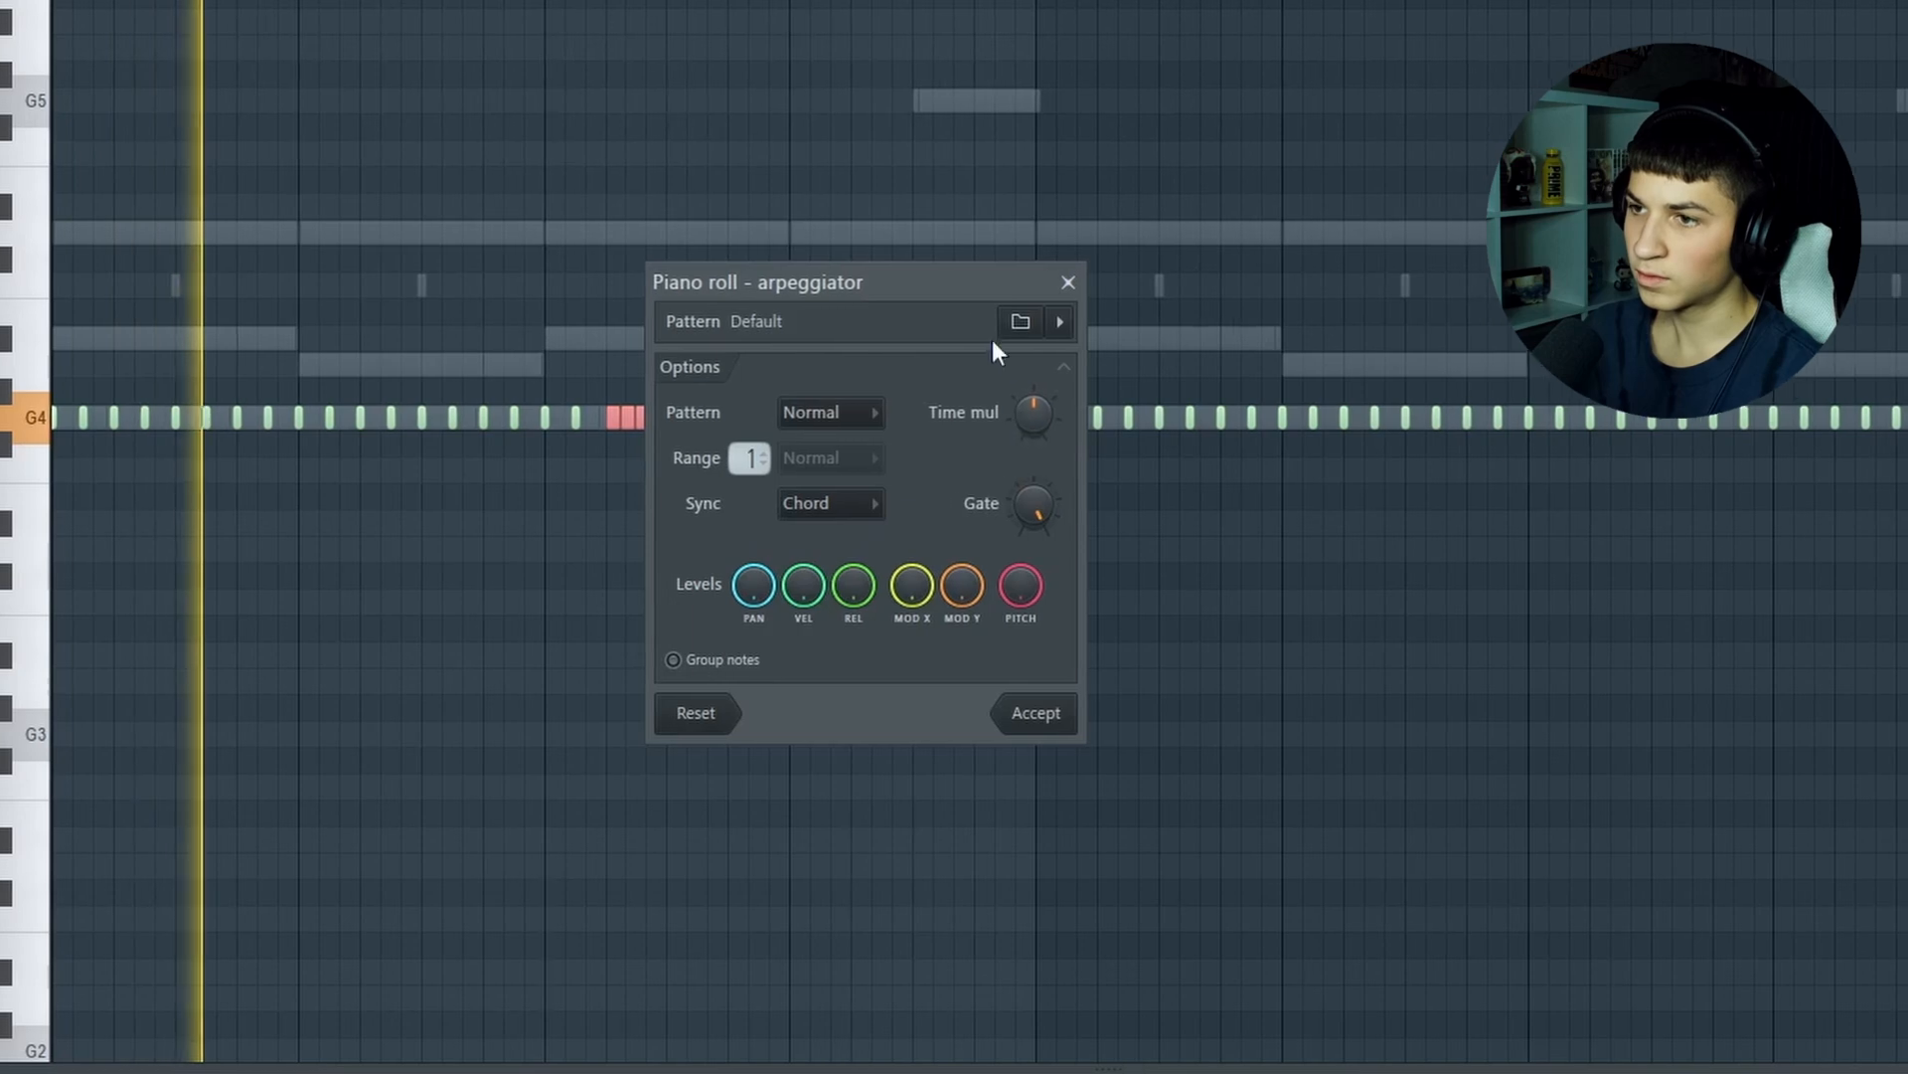
{"action": "left_click_drag", "start_coordinate": [929, 281], "coordinate": [1134, 244]}
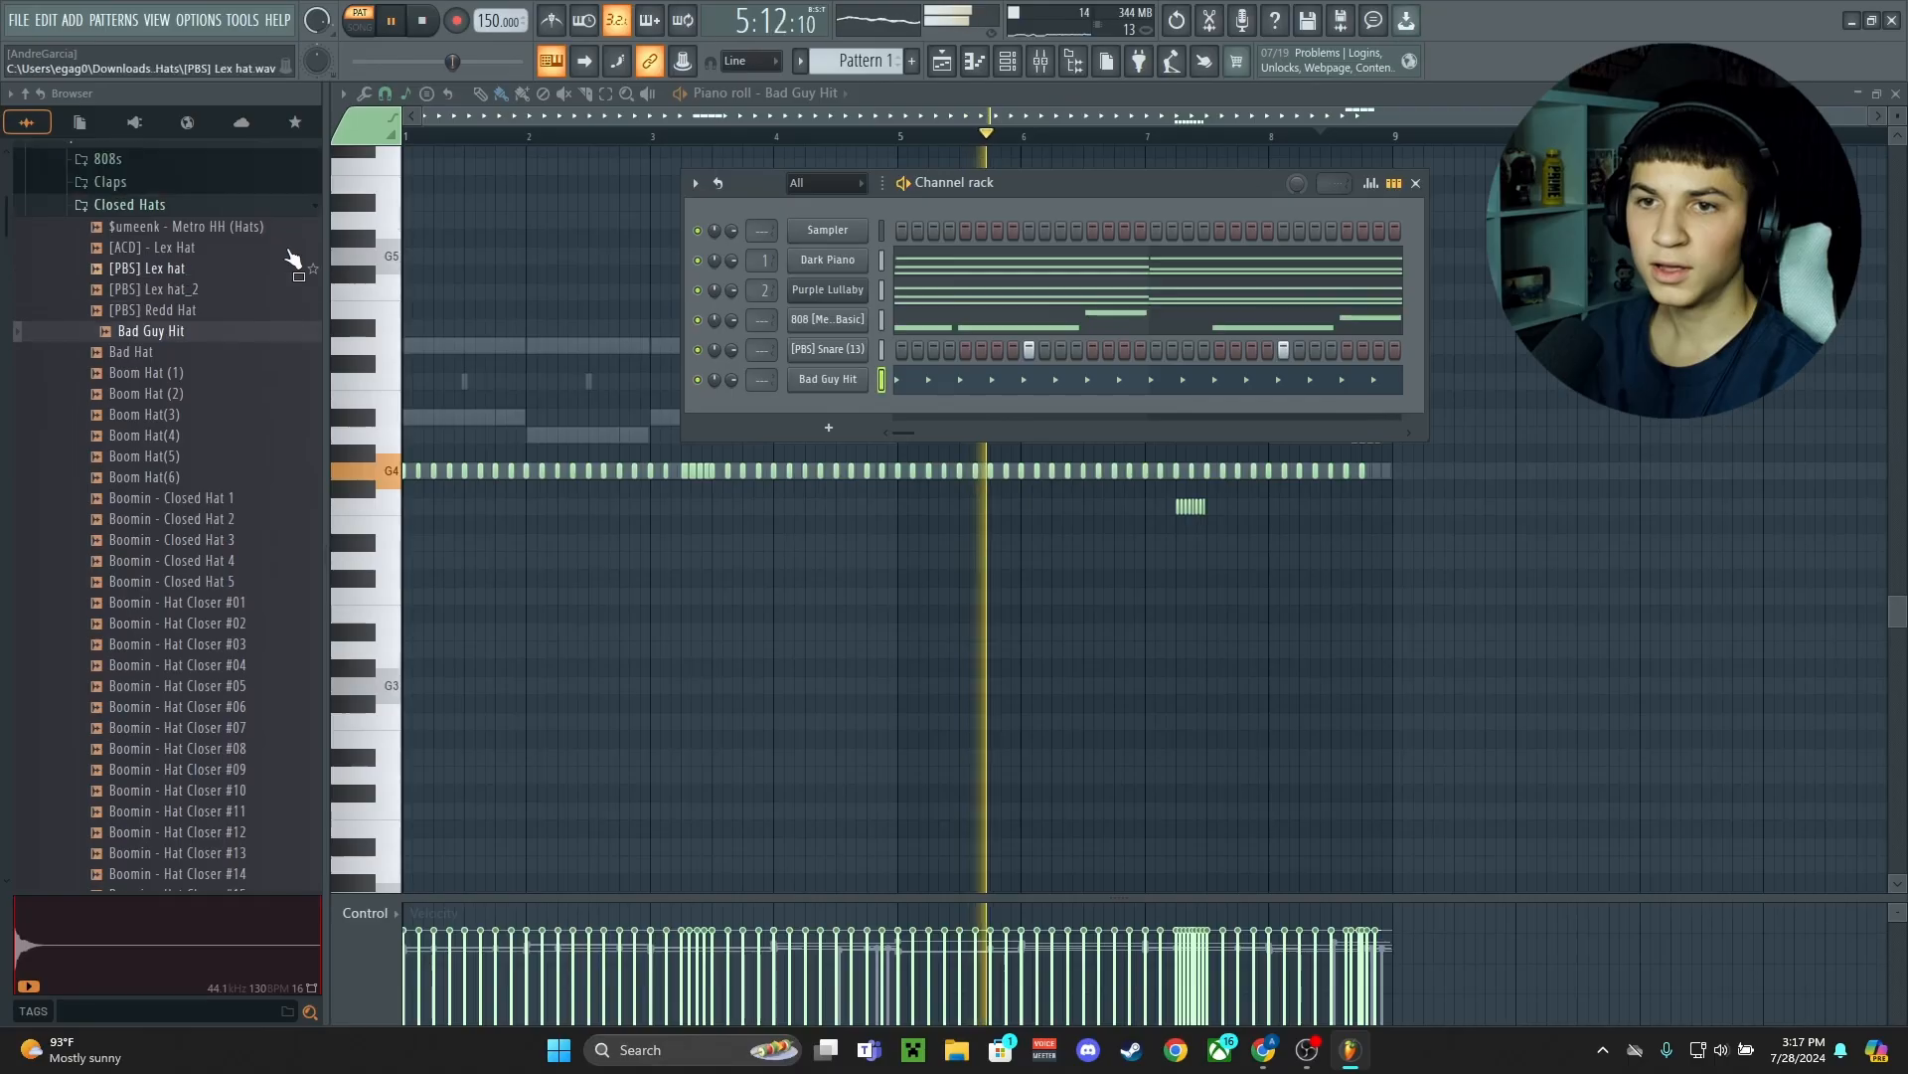
Add the Classic Metro open hat and [Kick] Metro samples as new channels and play the beat back
{"action": "left_click", "coordinate": [216, 404]}
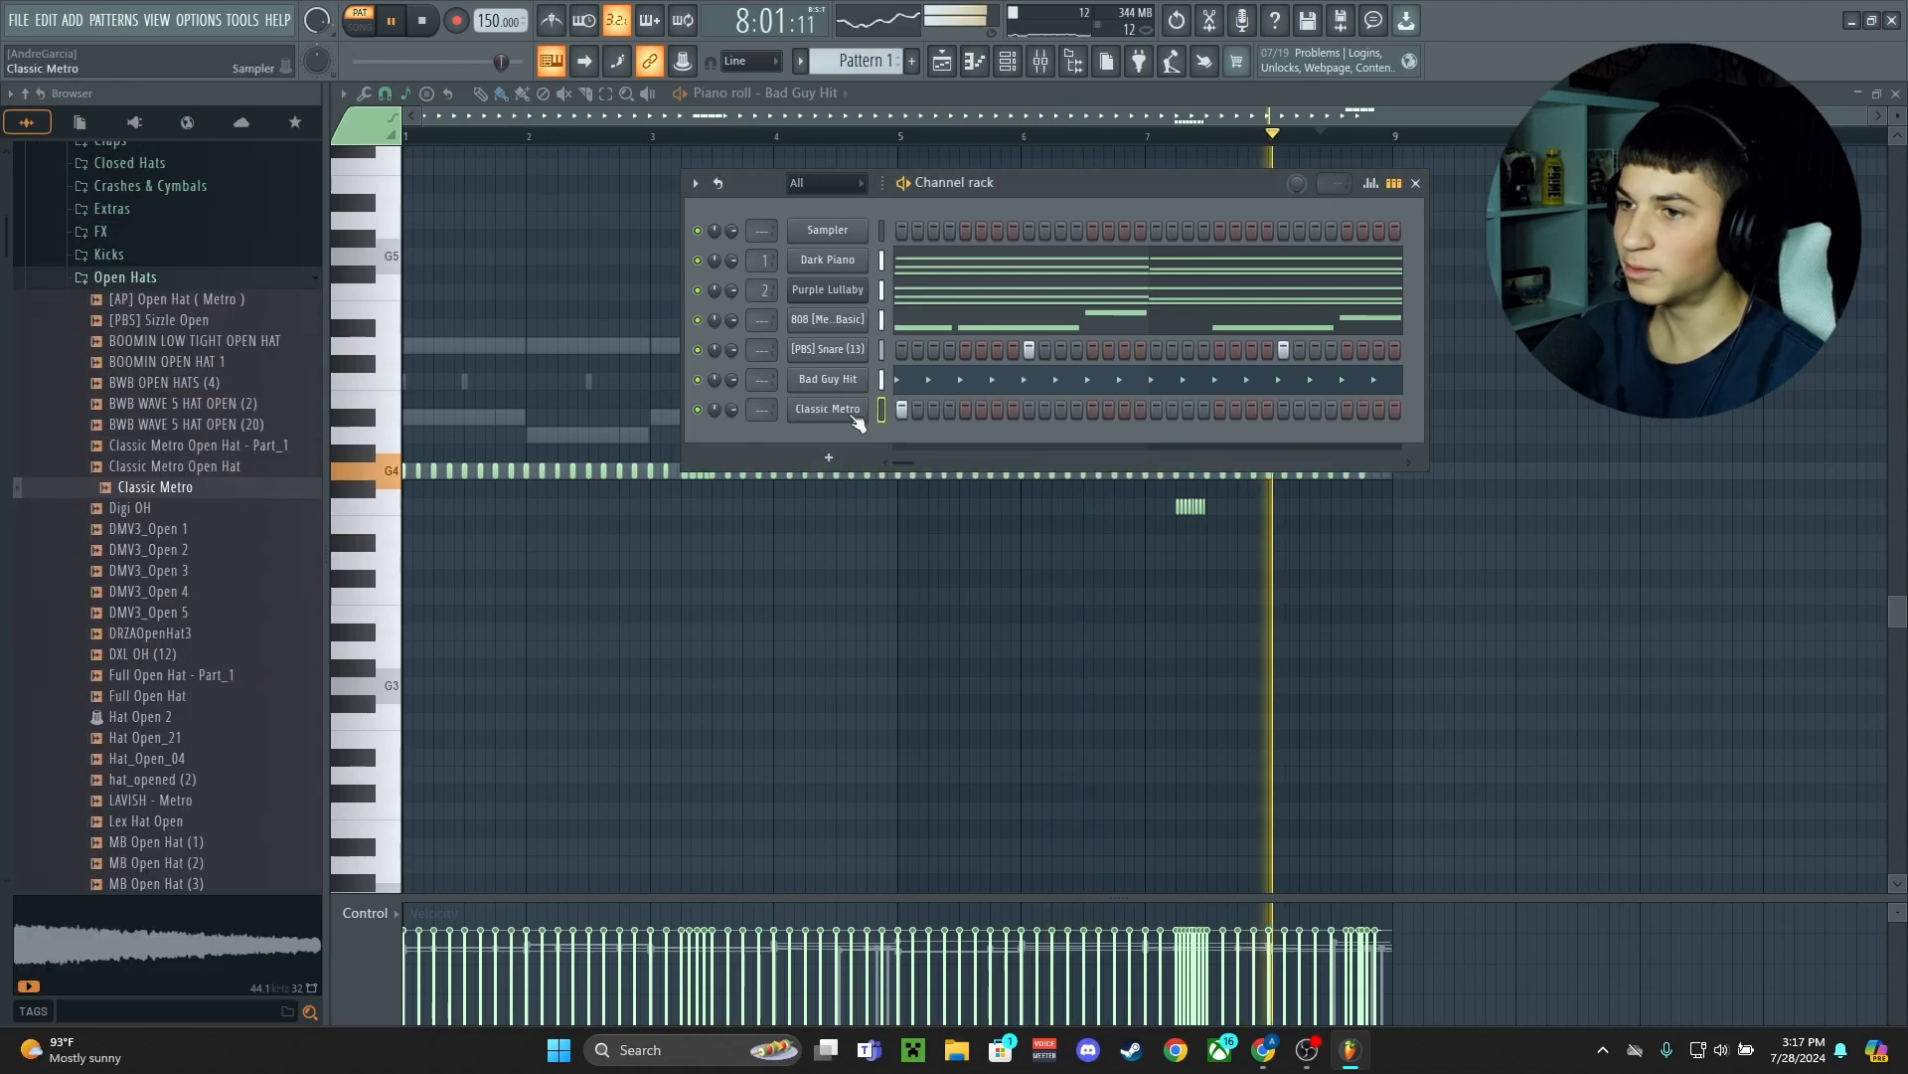
{"action": "left_click_drag", "start_coordinate": [153, 235], "coordinate": [845, 437]}
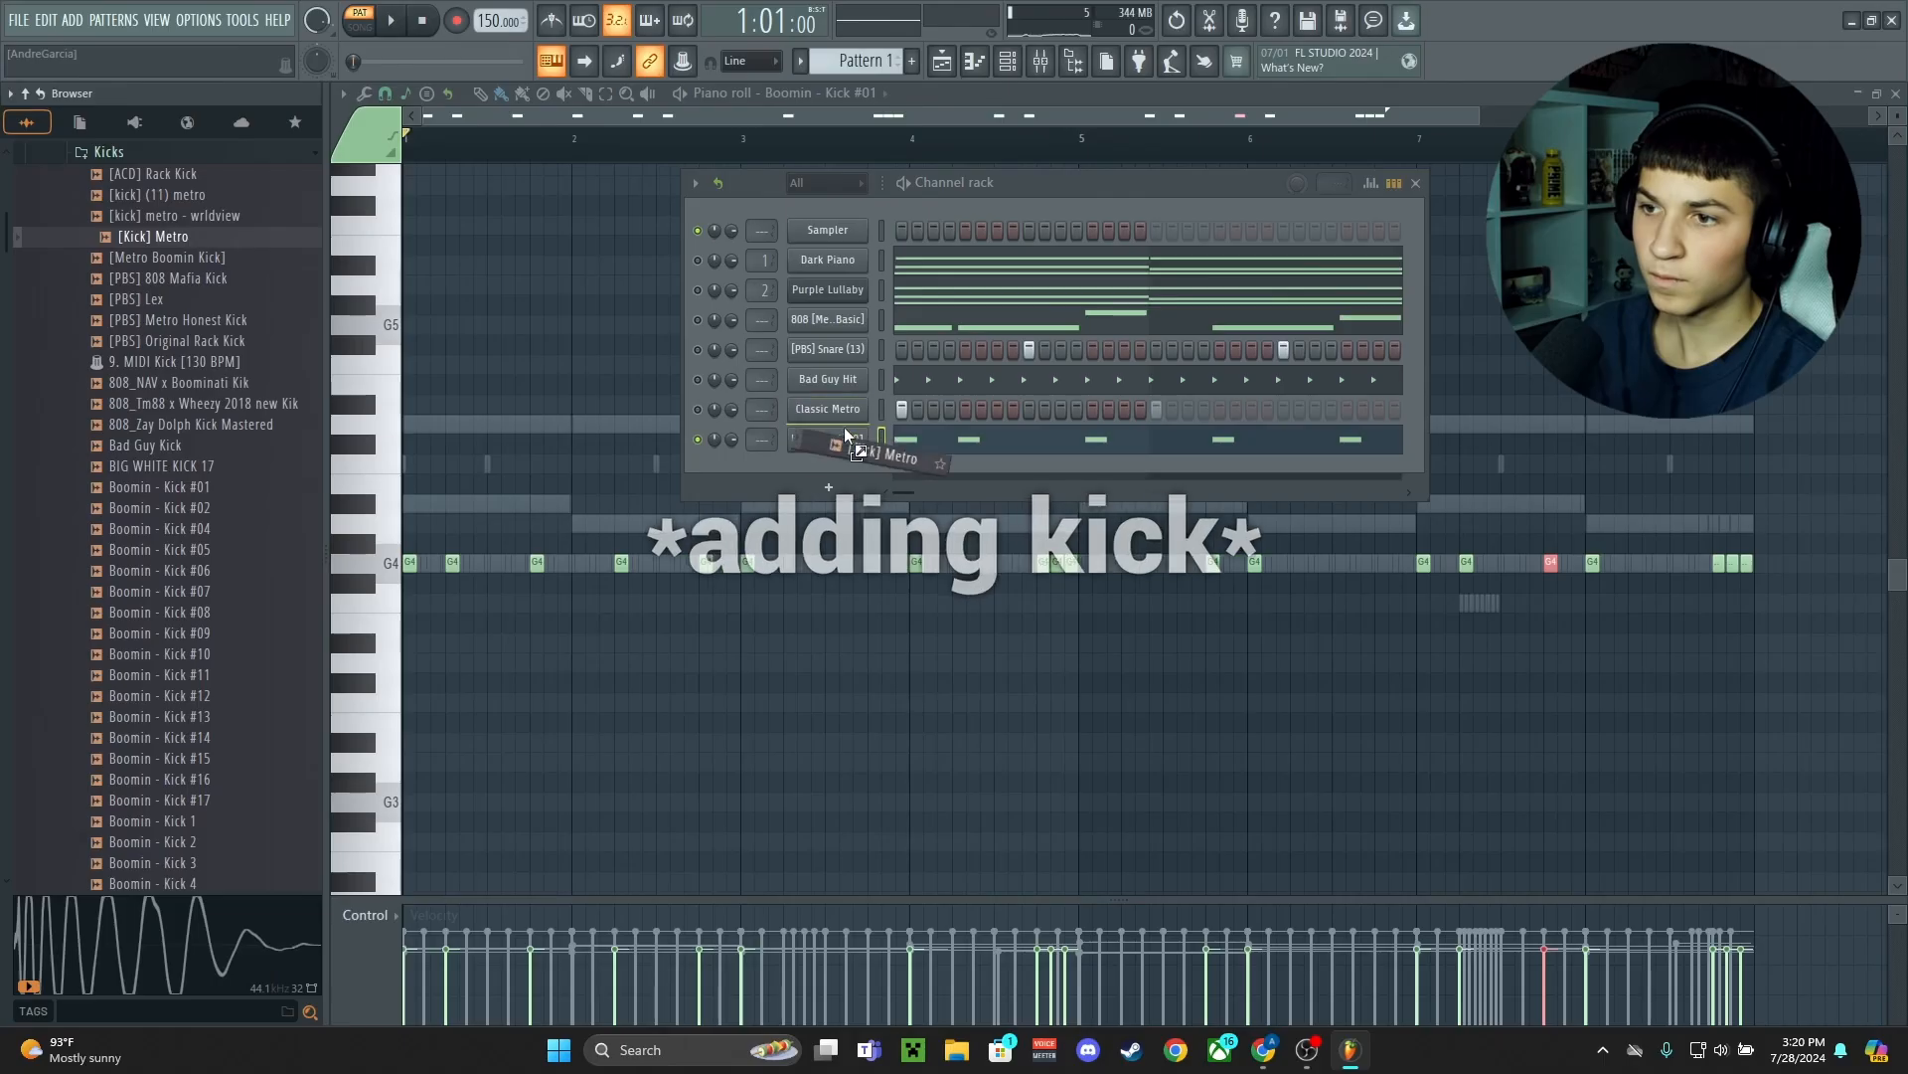
{"action": "key", "text": "space"}
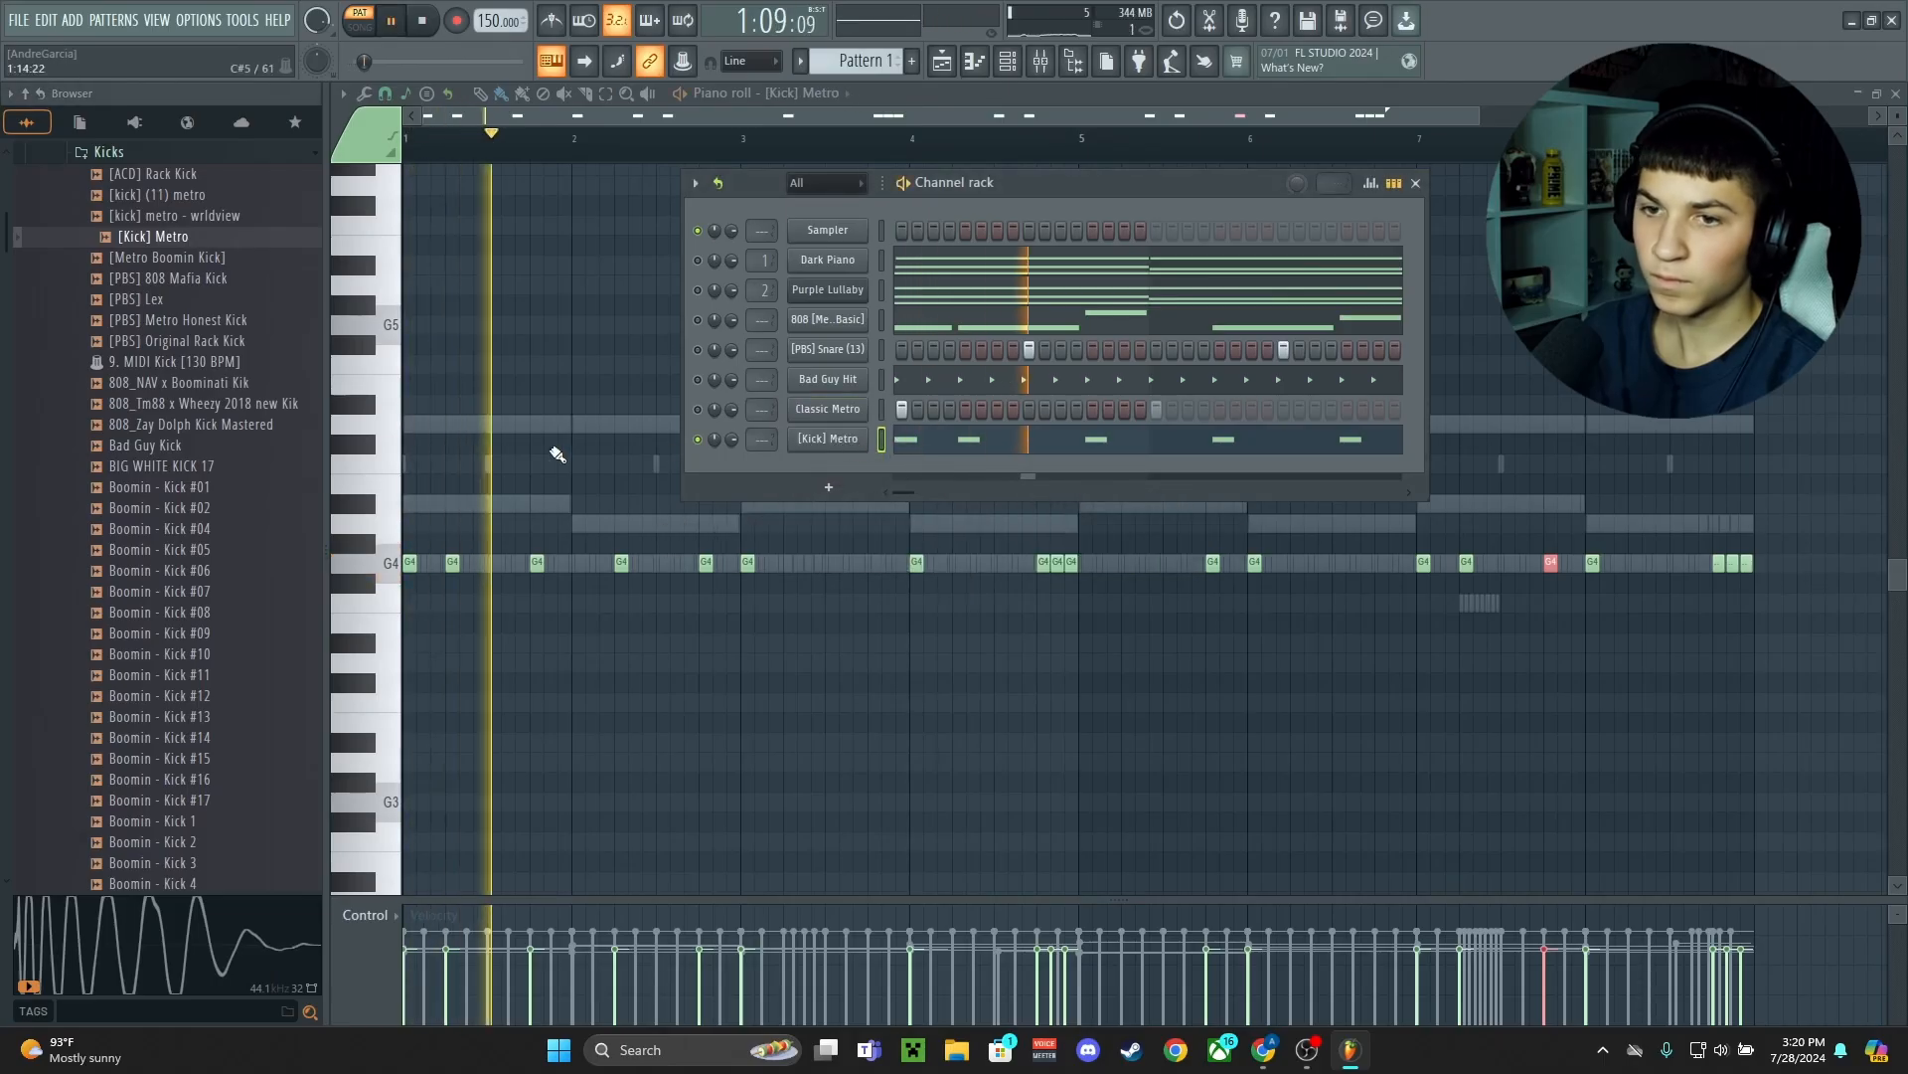
{"action": "scroll", "coordinate": [206, 502], "scroll_direction": "down", "scroll_amount": 1}
{"action": "scroll", "coordinate": [205, 502], "scroll_direction": "down", "scroll_amount": 3}
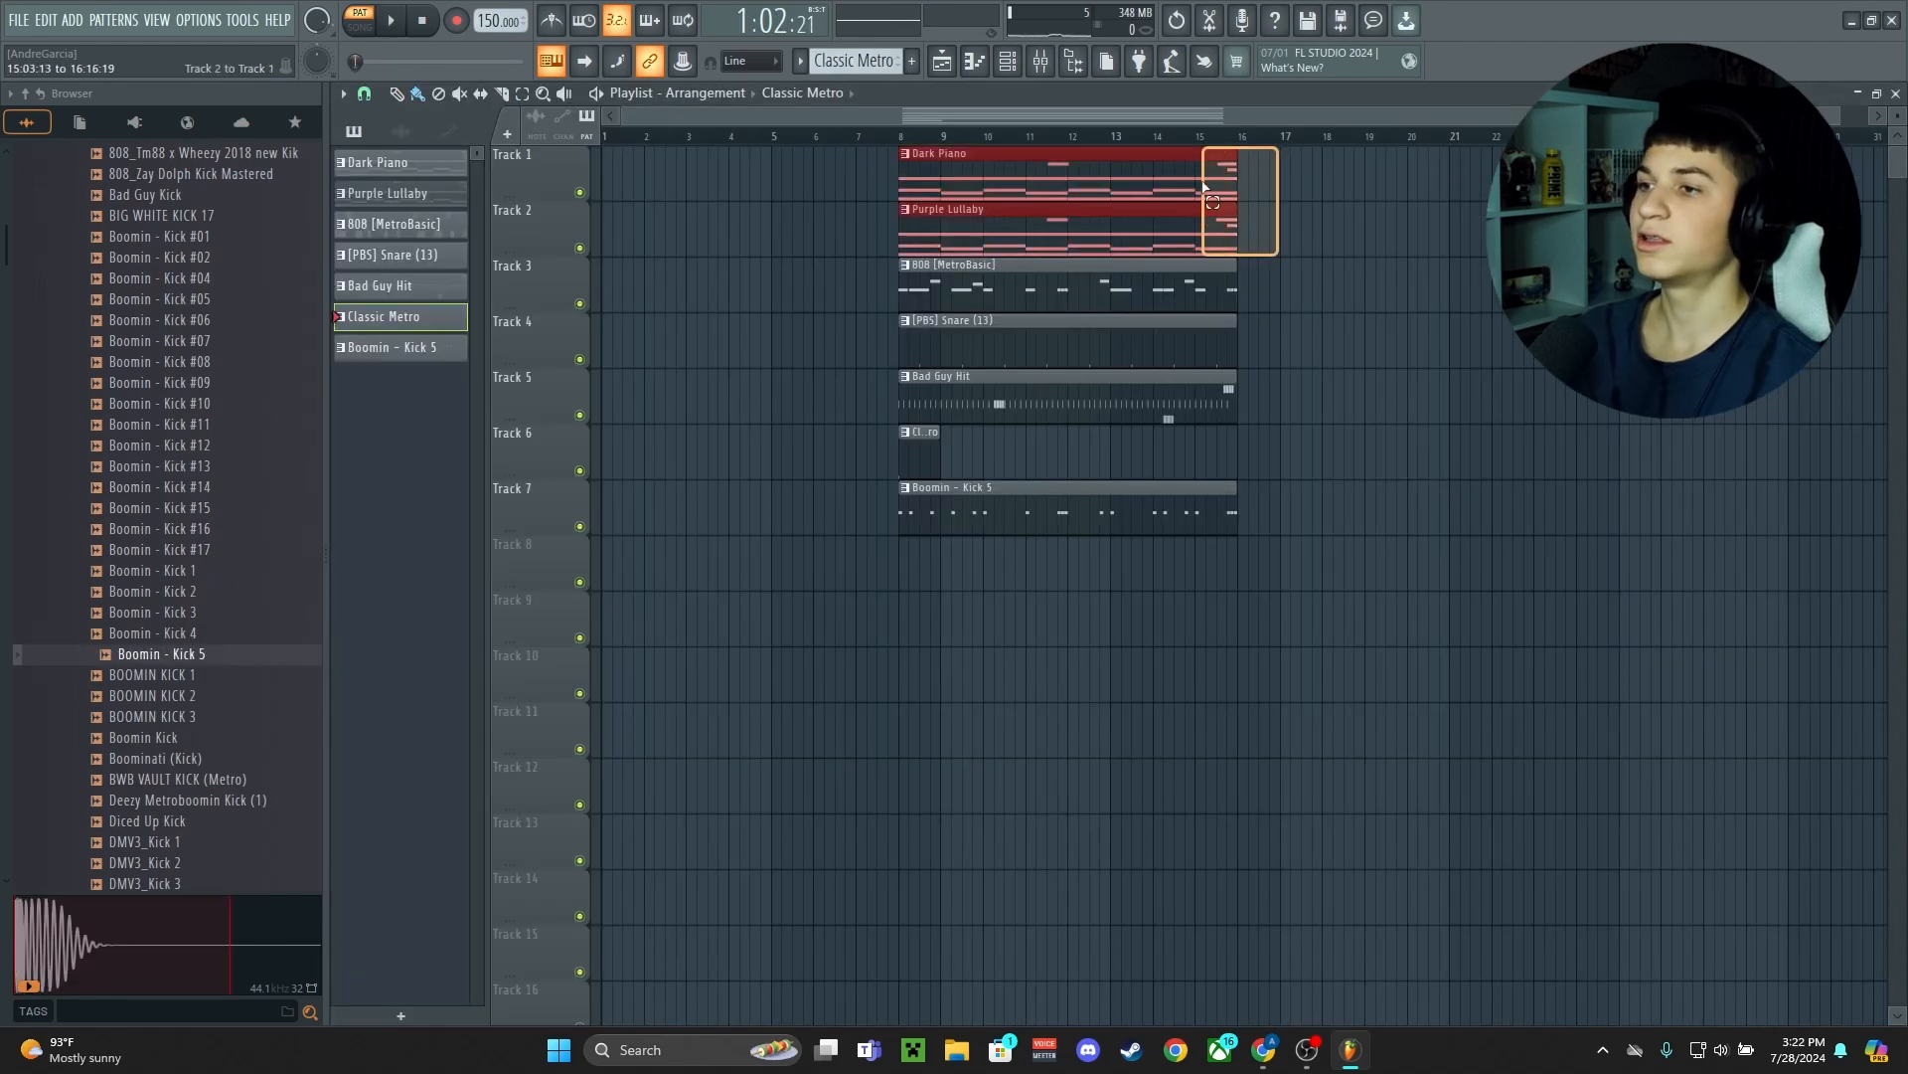
Paste a copy of the Dark Piano and Purple Lullaby clips in the playlist
{"action": "key", "text": "ctrl+v"}
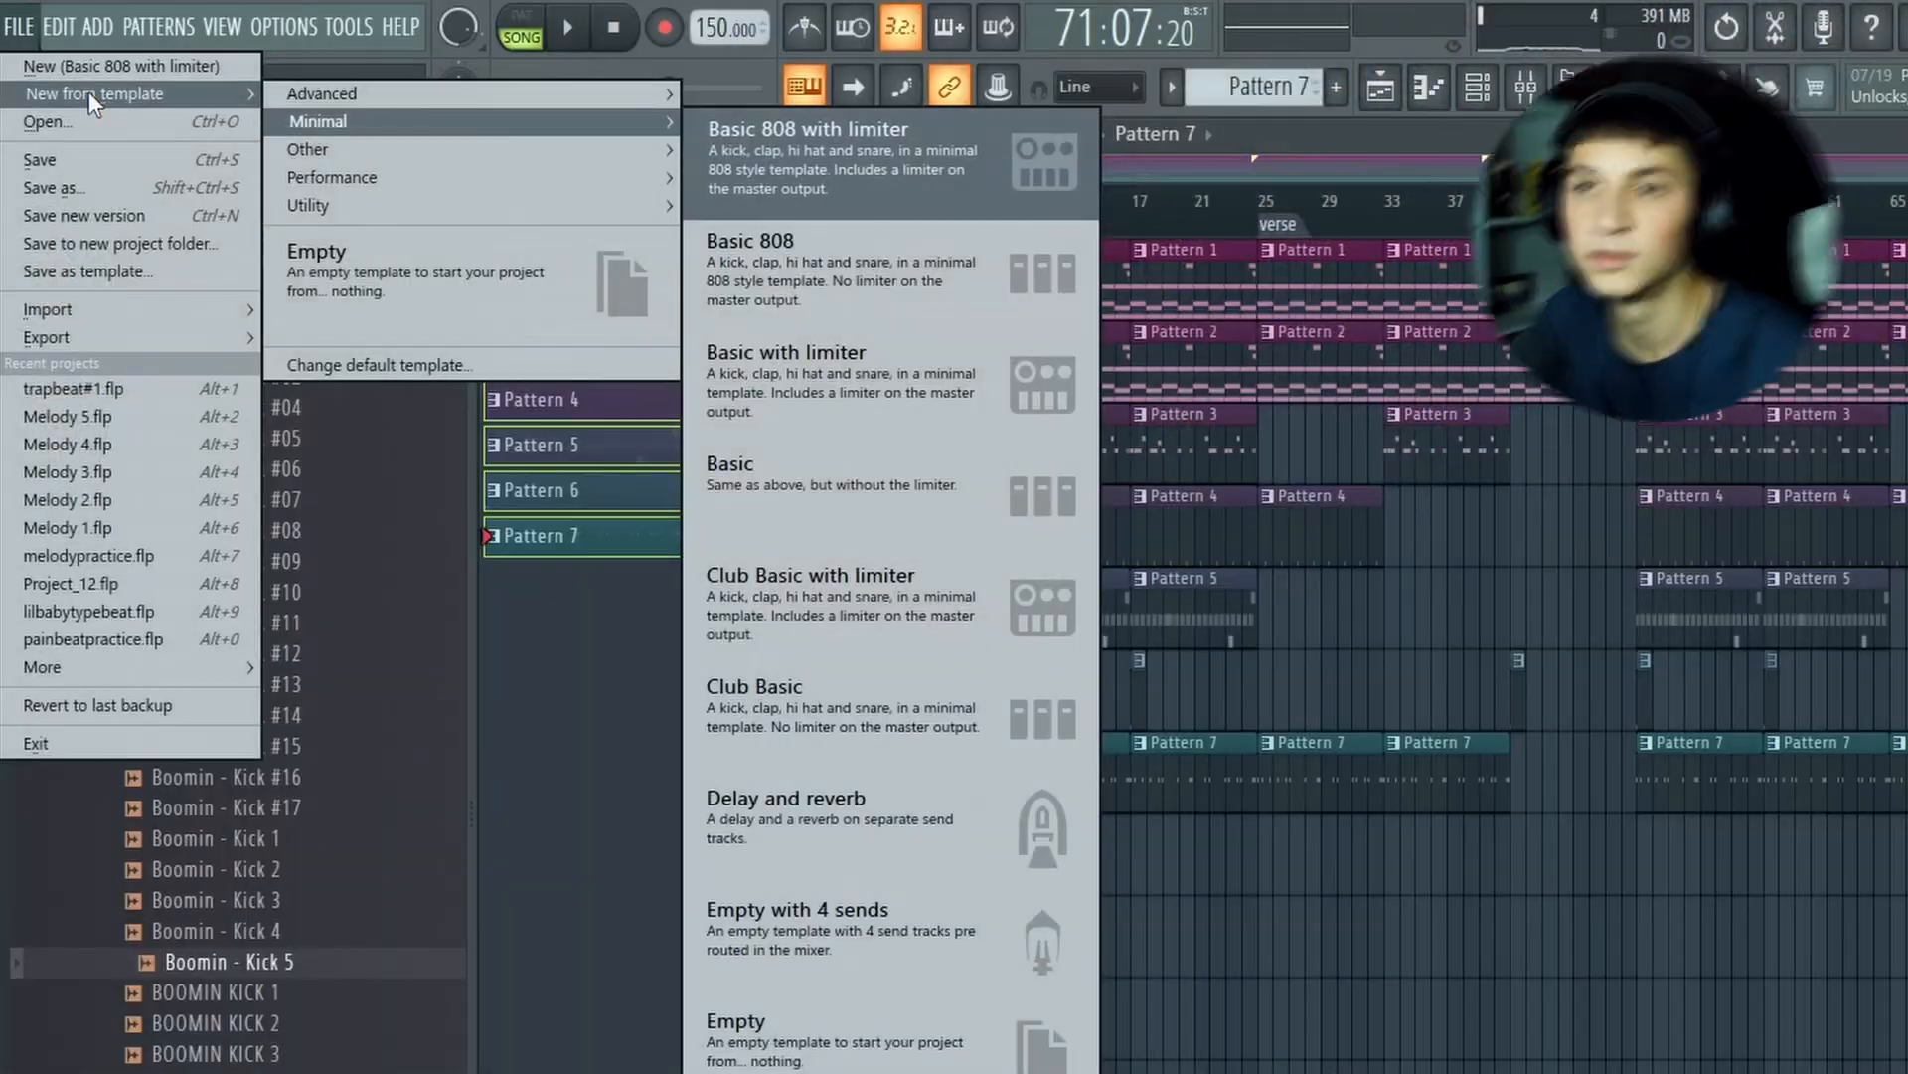
Start a new project from the Empty template
{"action": "left_click", "coordinate": [532, 283]}
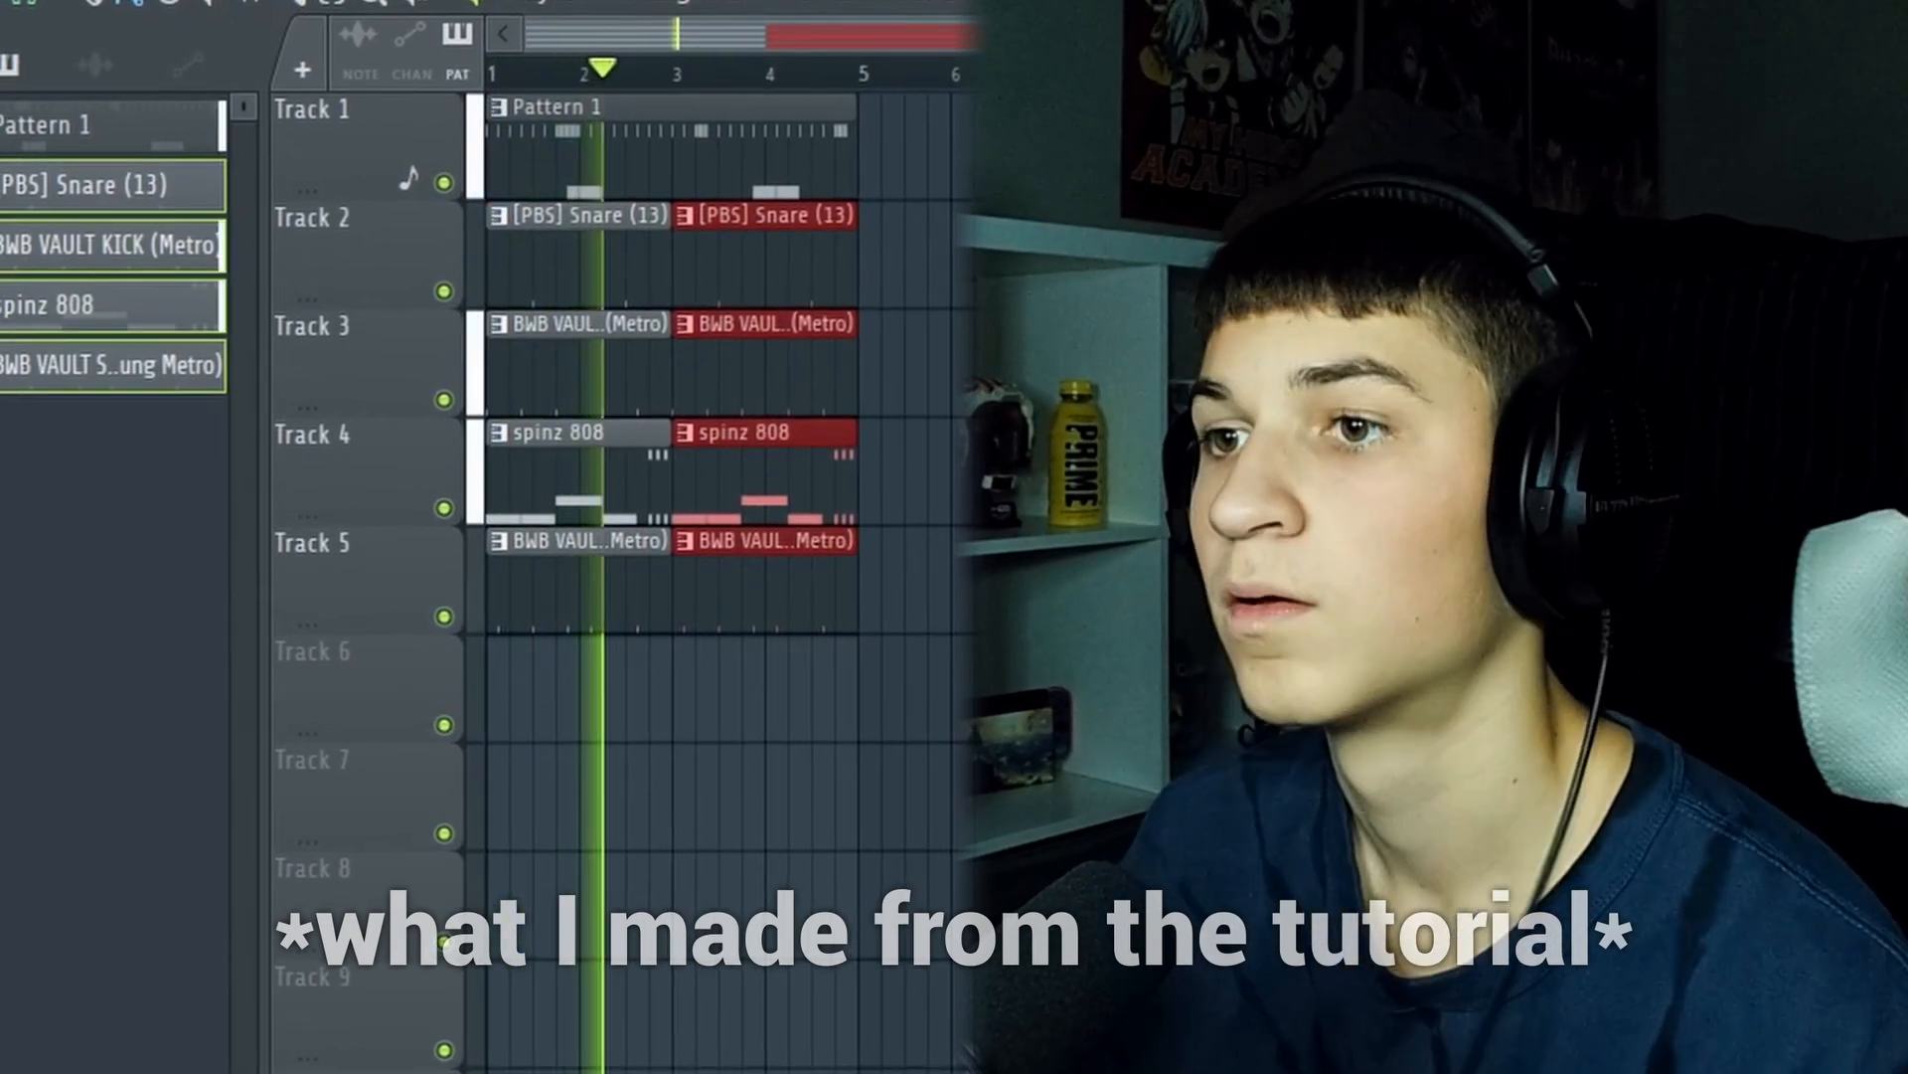
Deselect the repeated snare, kick and 808 clips on tracks 2 to 5 of the playlist
{"action": "key", "text": "ctrl+d"}
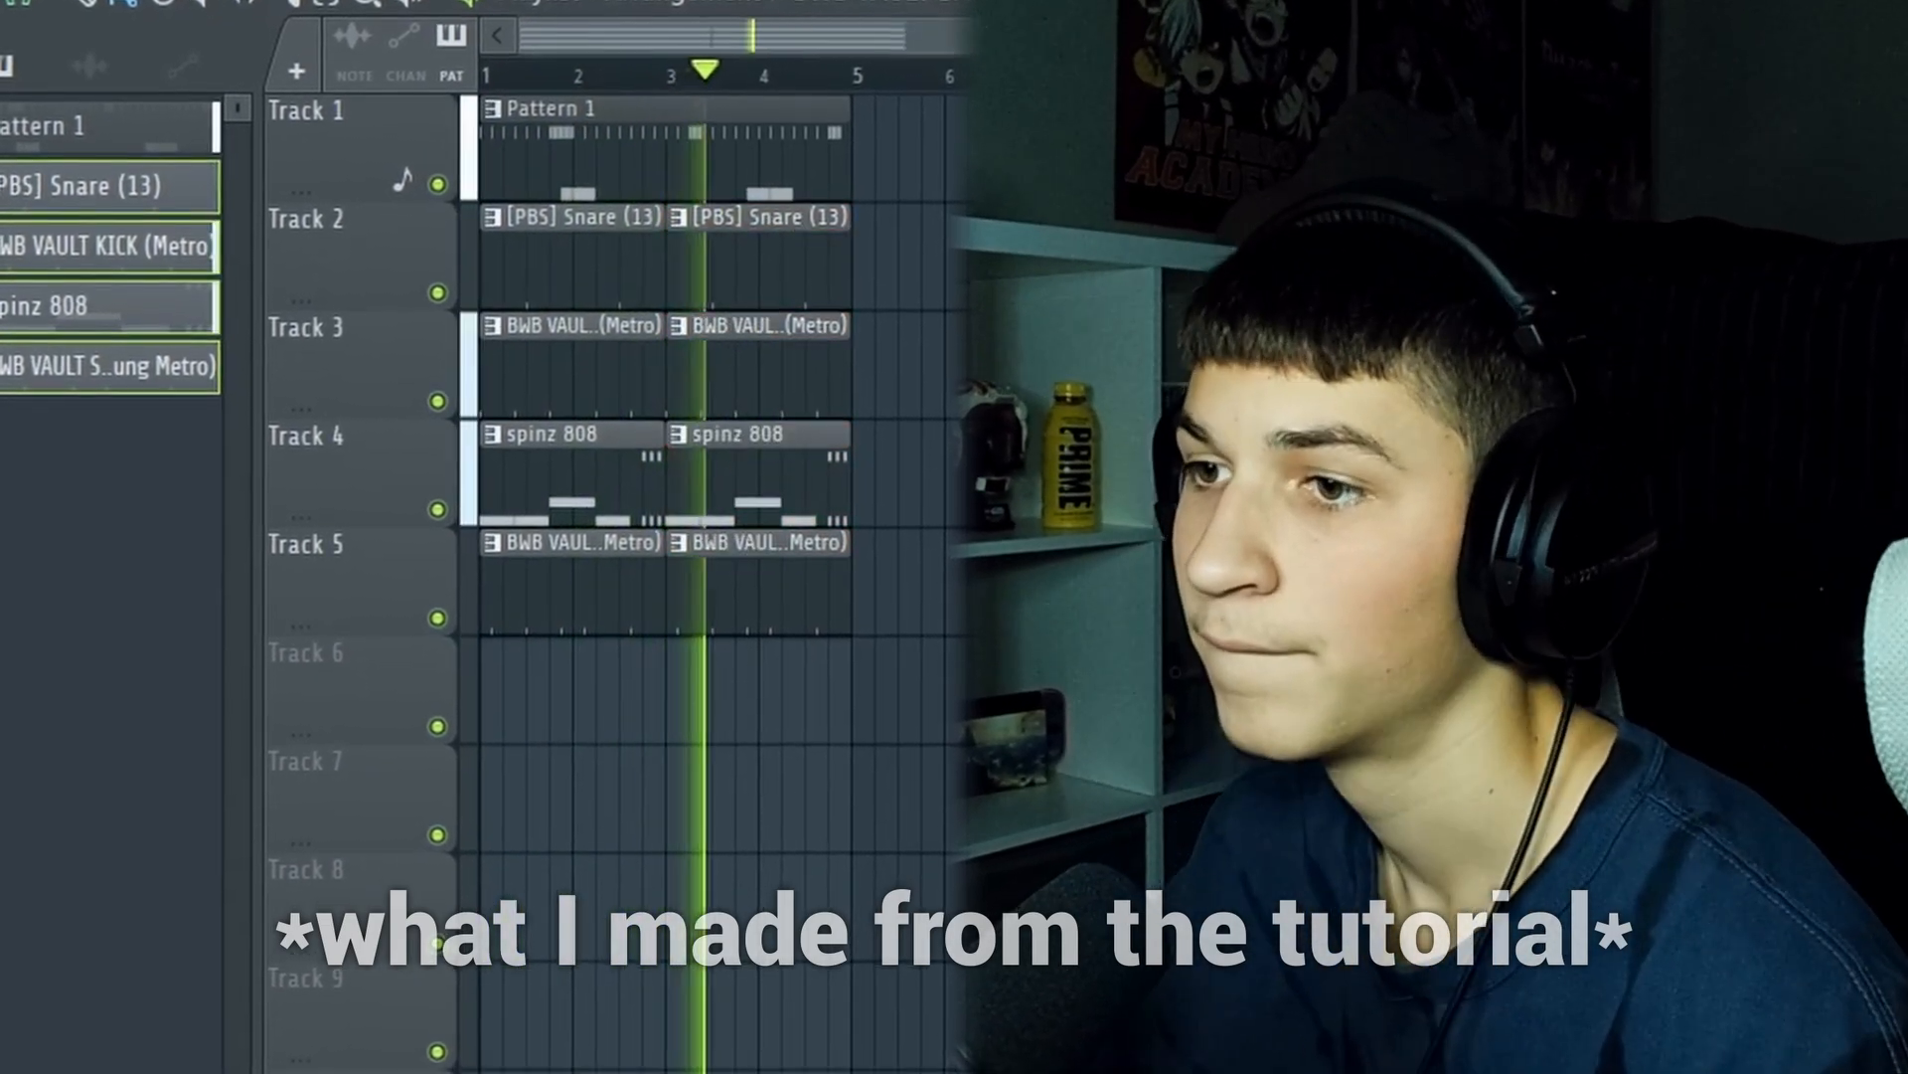
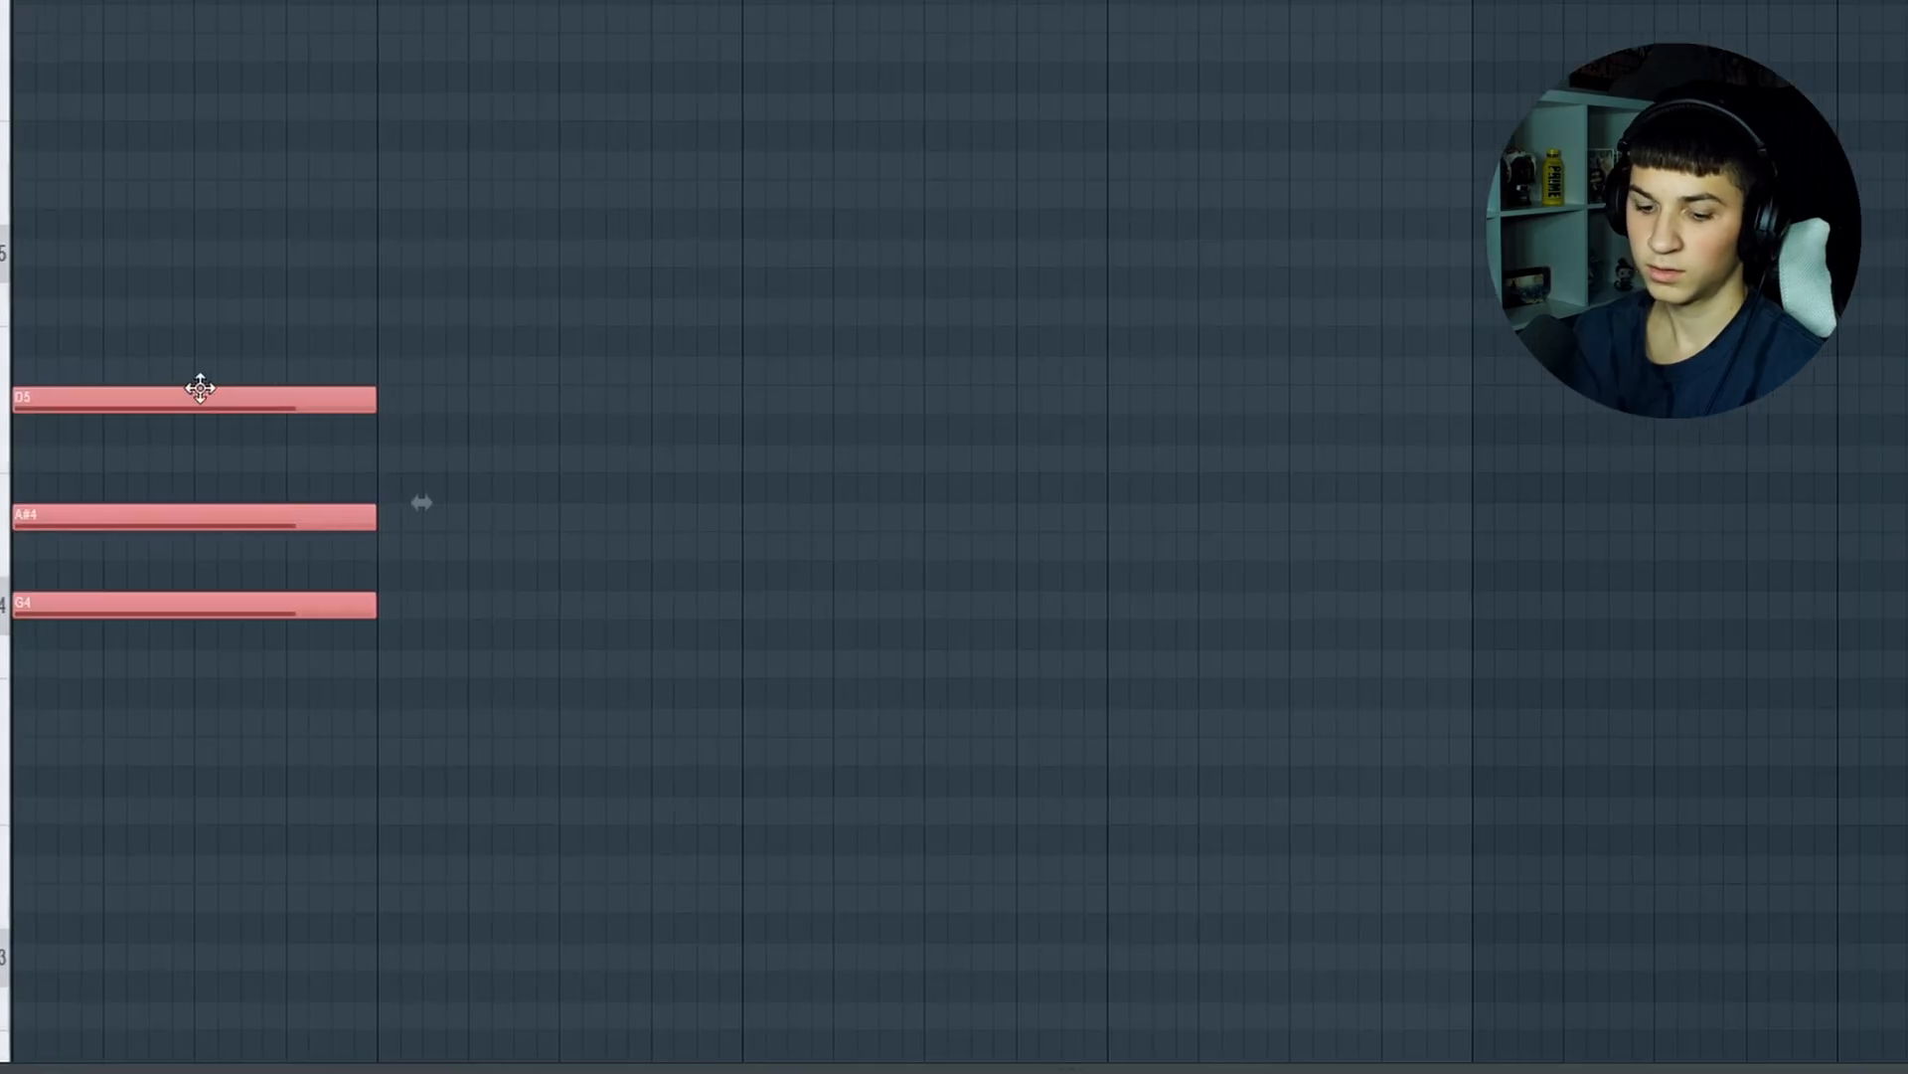
Repeat the G4–A#4–D5 chord and then the D4–F4–A4 chord along the piano roll to fill eight bars
{"action": "key", "text": "ctrl+b"}
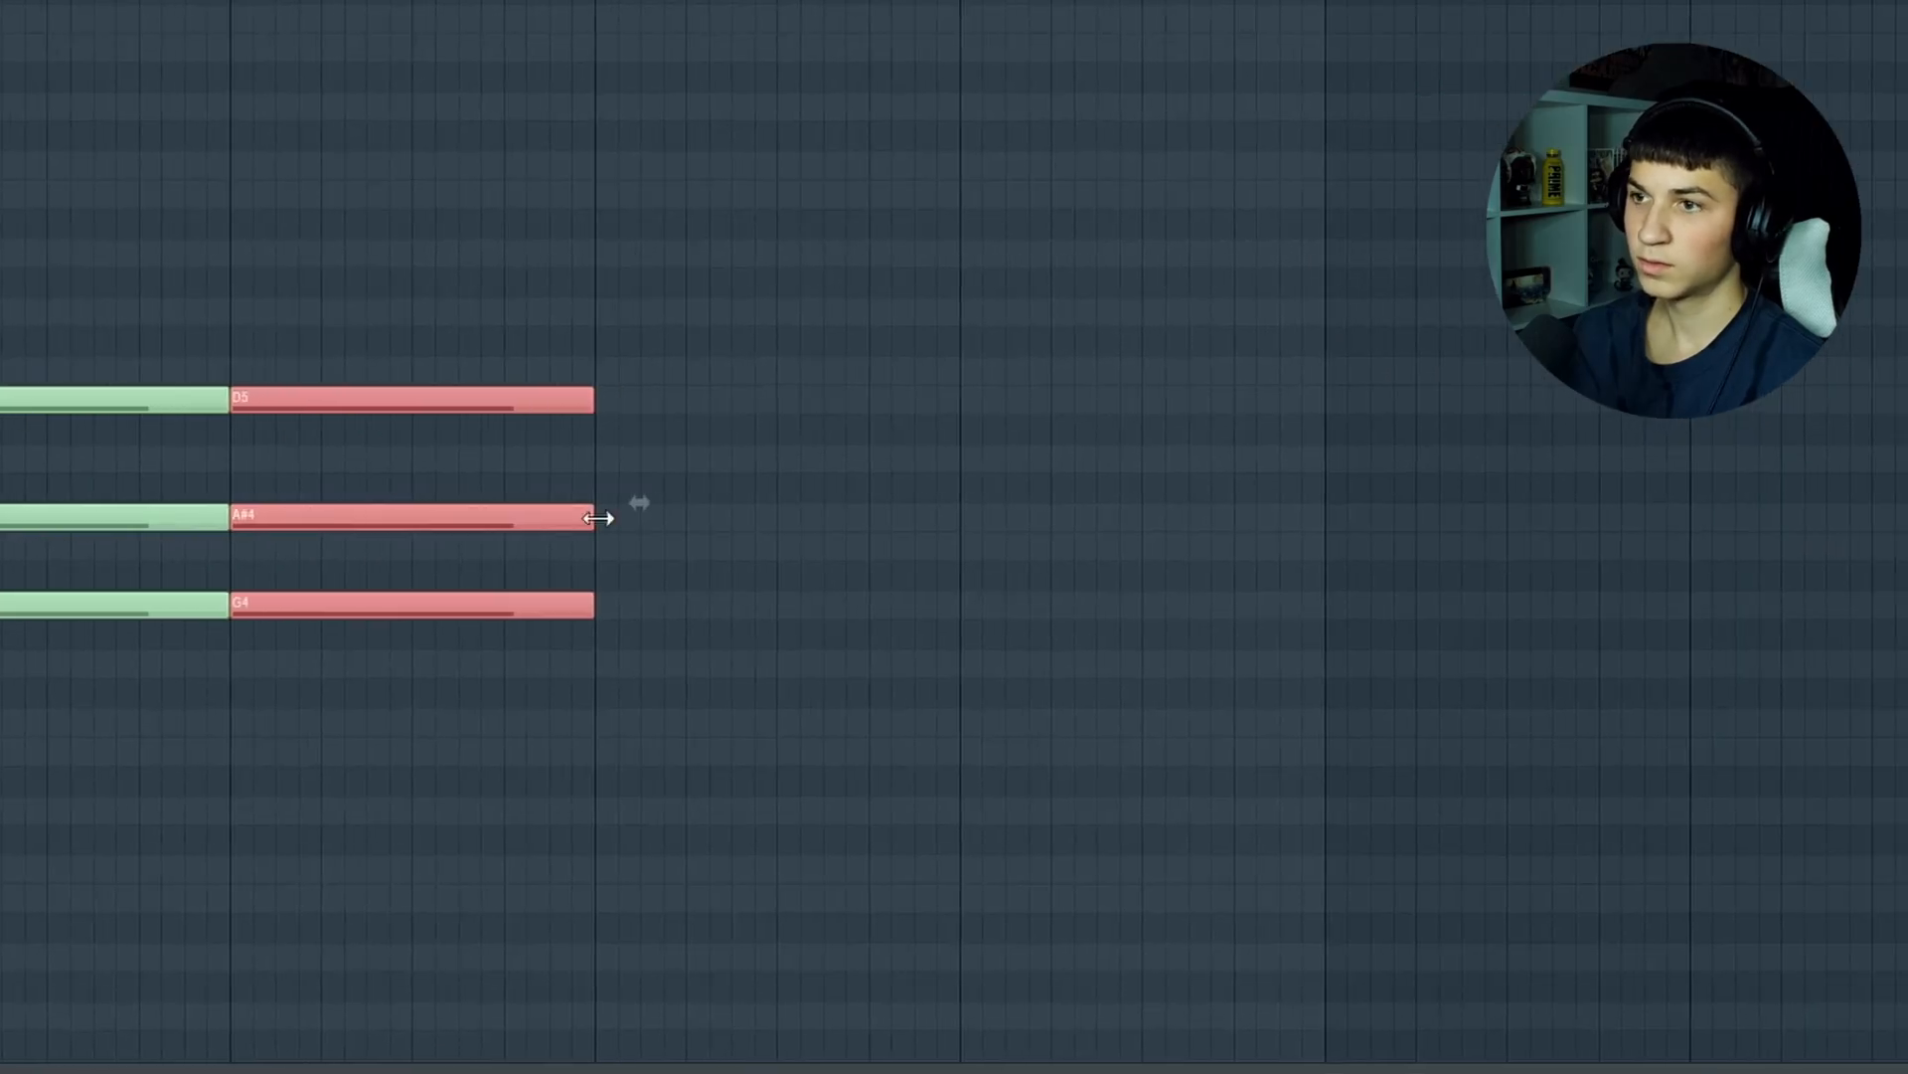
{"action": "key", "text": "ctrl+b"}
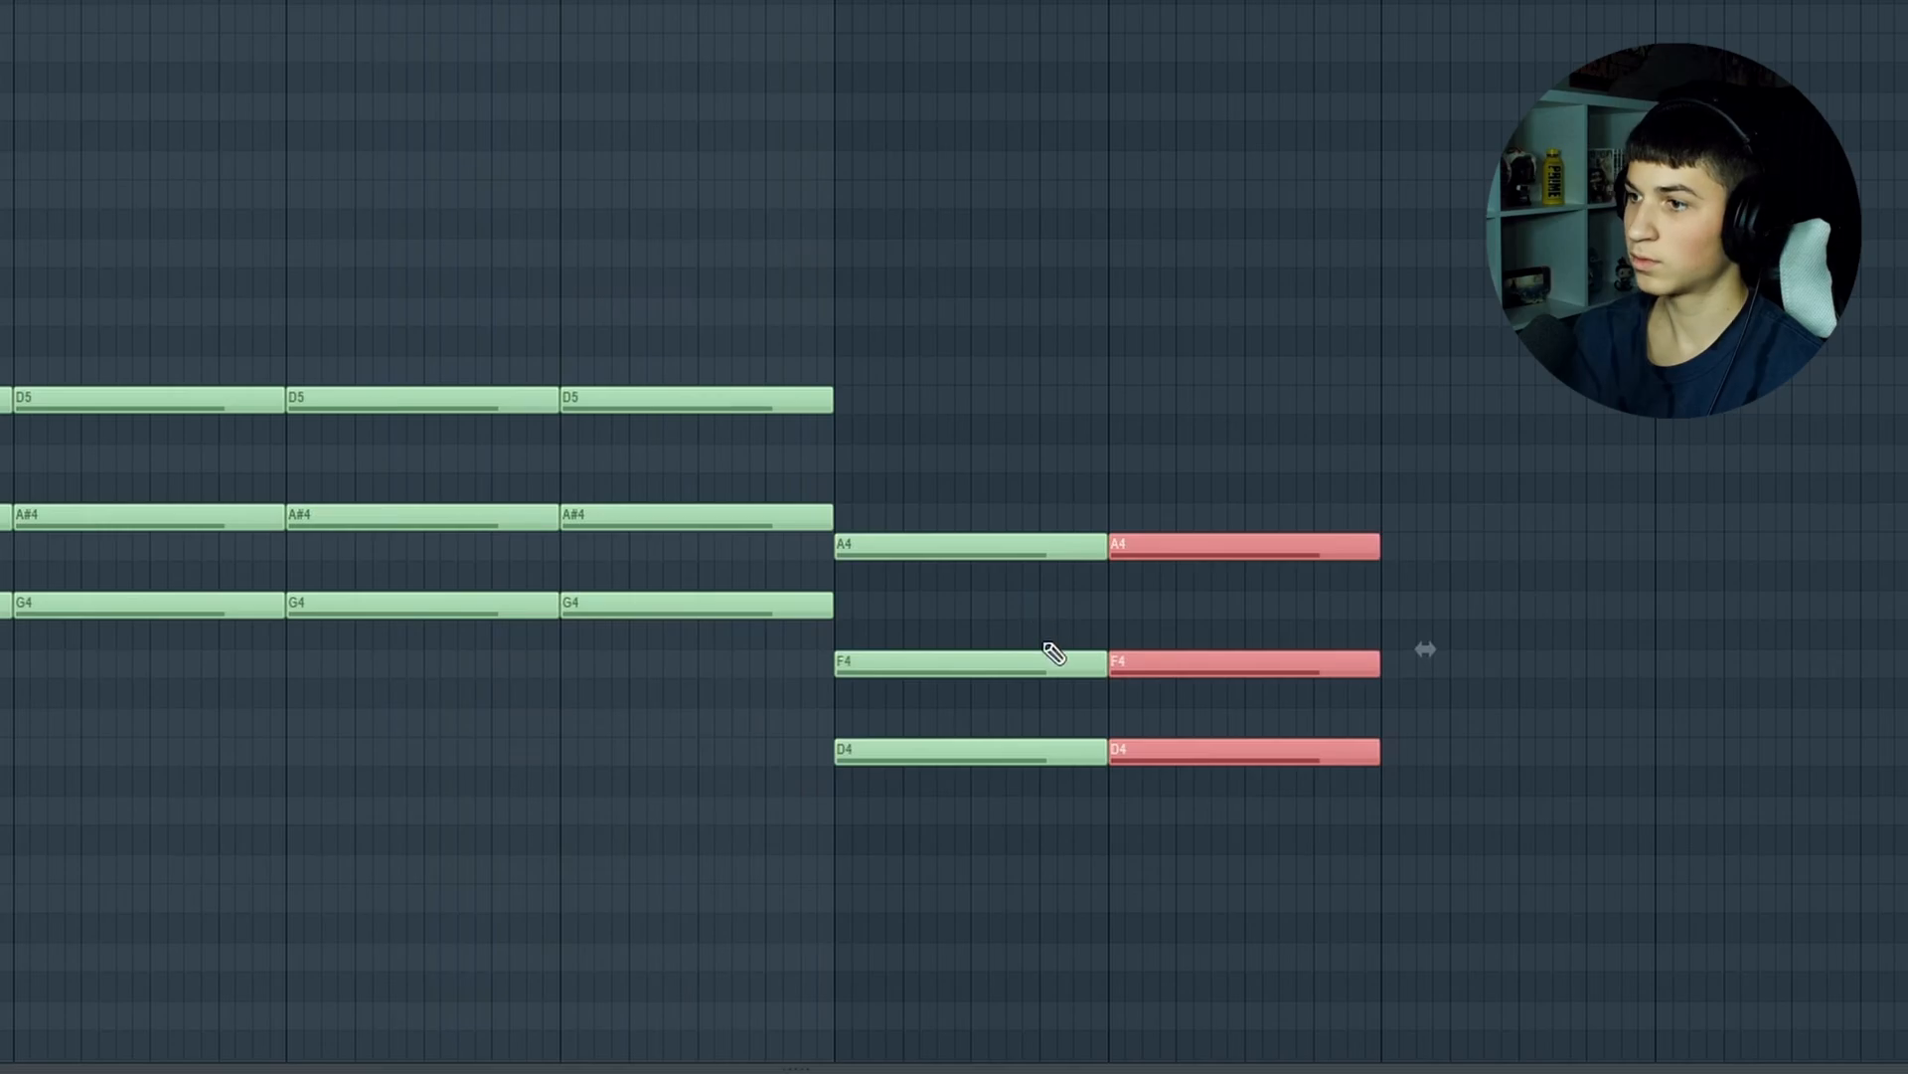
{"action": "key", "text": "ctrl+b"}
{"action": "key", "text": "ctrl+b"}
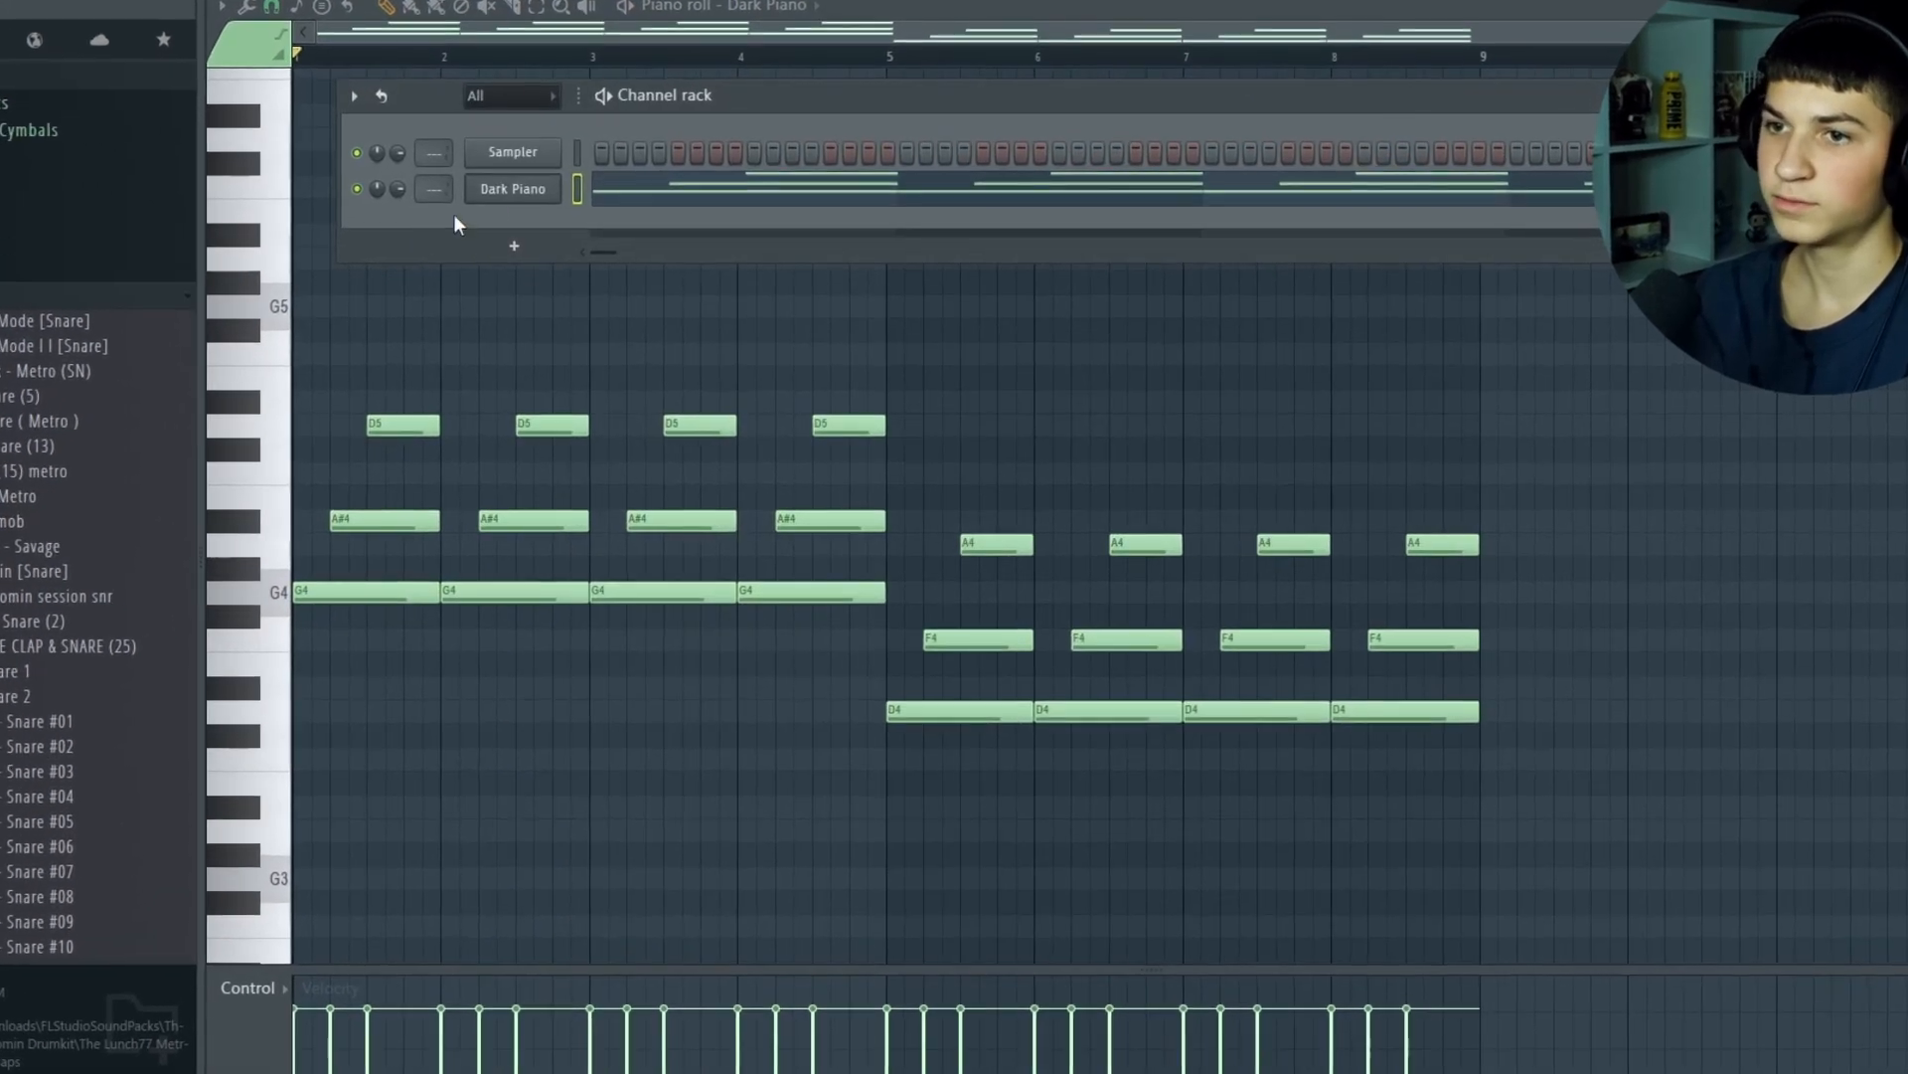
Replace the Dark Piano sound with the FLEX Steel Guitar preset and close the instrument window
{"action": "left_click", "coordinate": [597, 250]}
{"action": "right_click", "coordinate": [550, 209]}
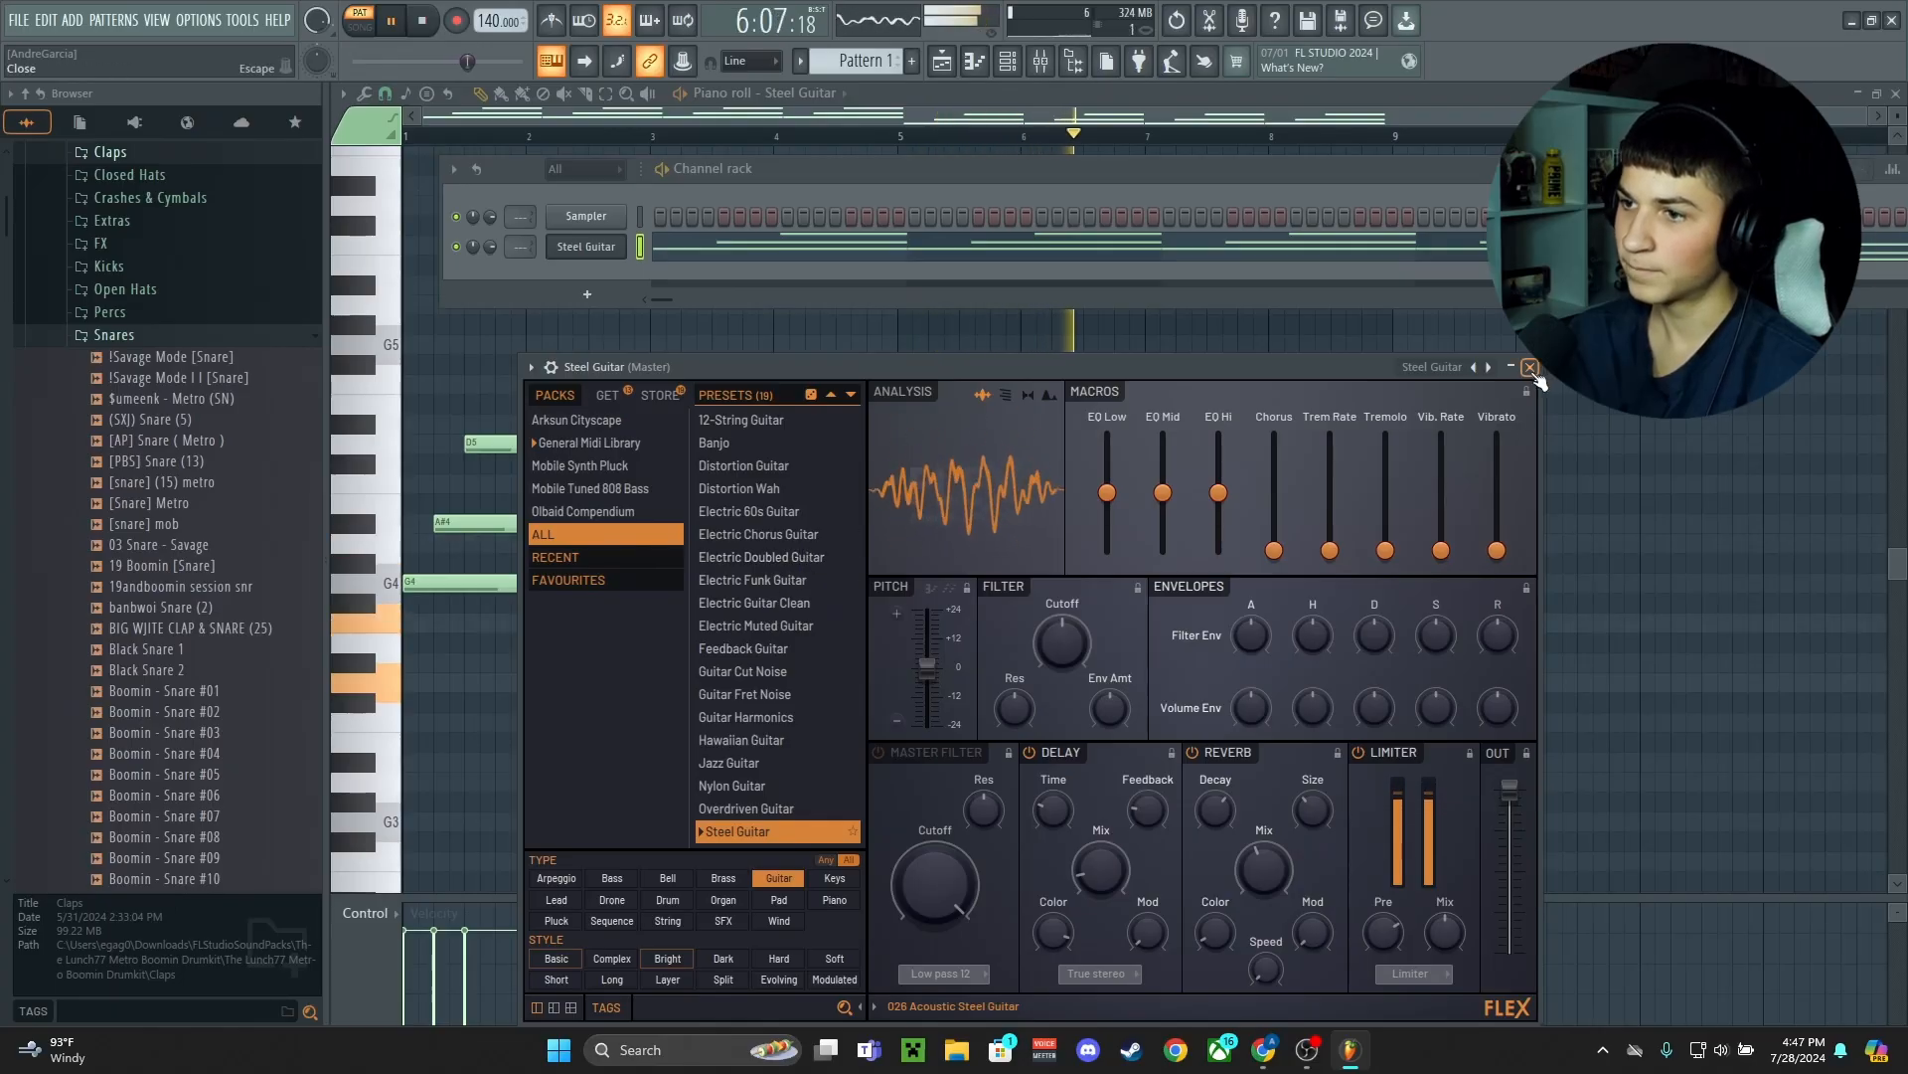
{"action": "left_click", "coordinate": [1531, 367]}
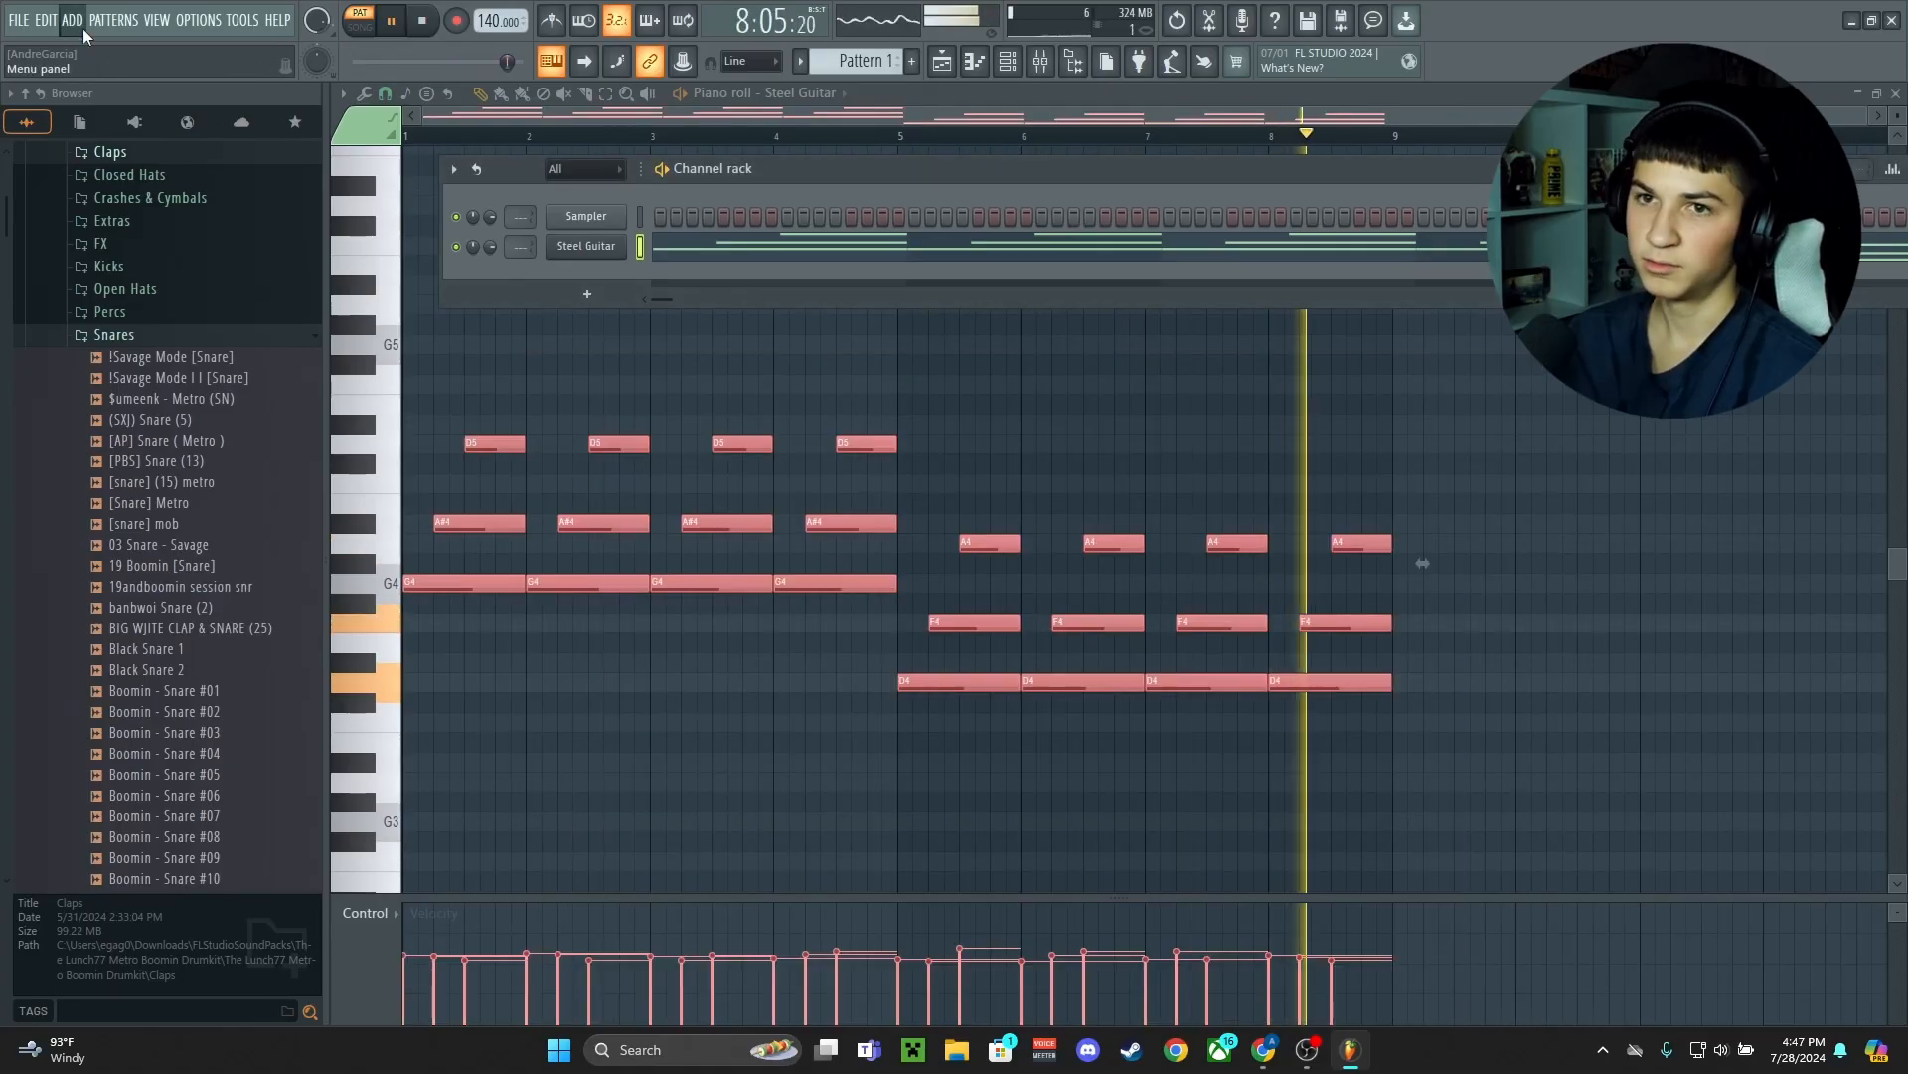
Add another instrument channel with the Haunting Hour sound below Steel Guitar
{"action": "left_click", "coordinate": [105, 20]}
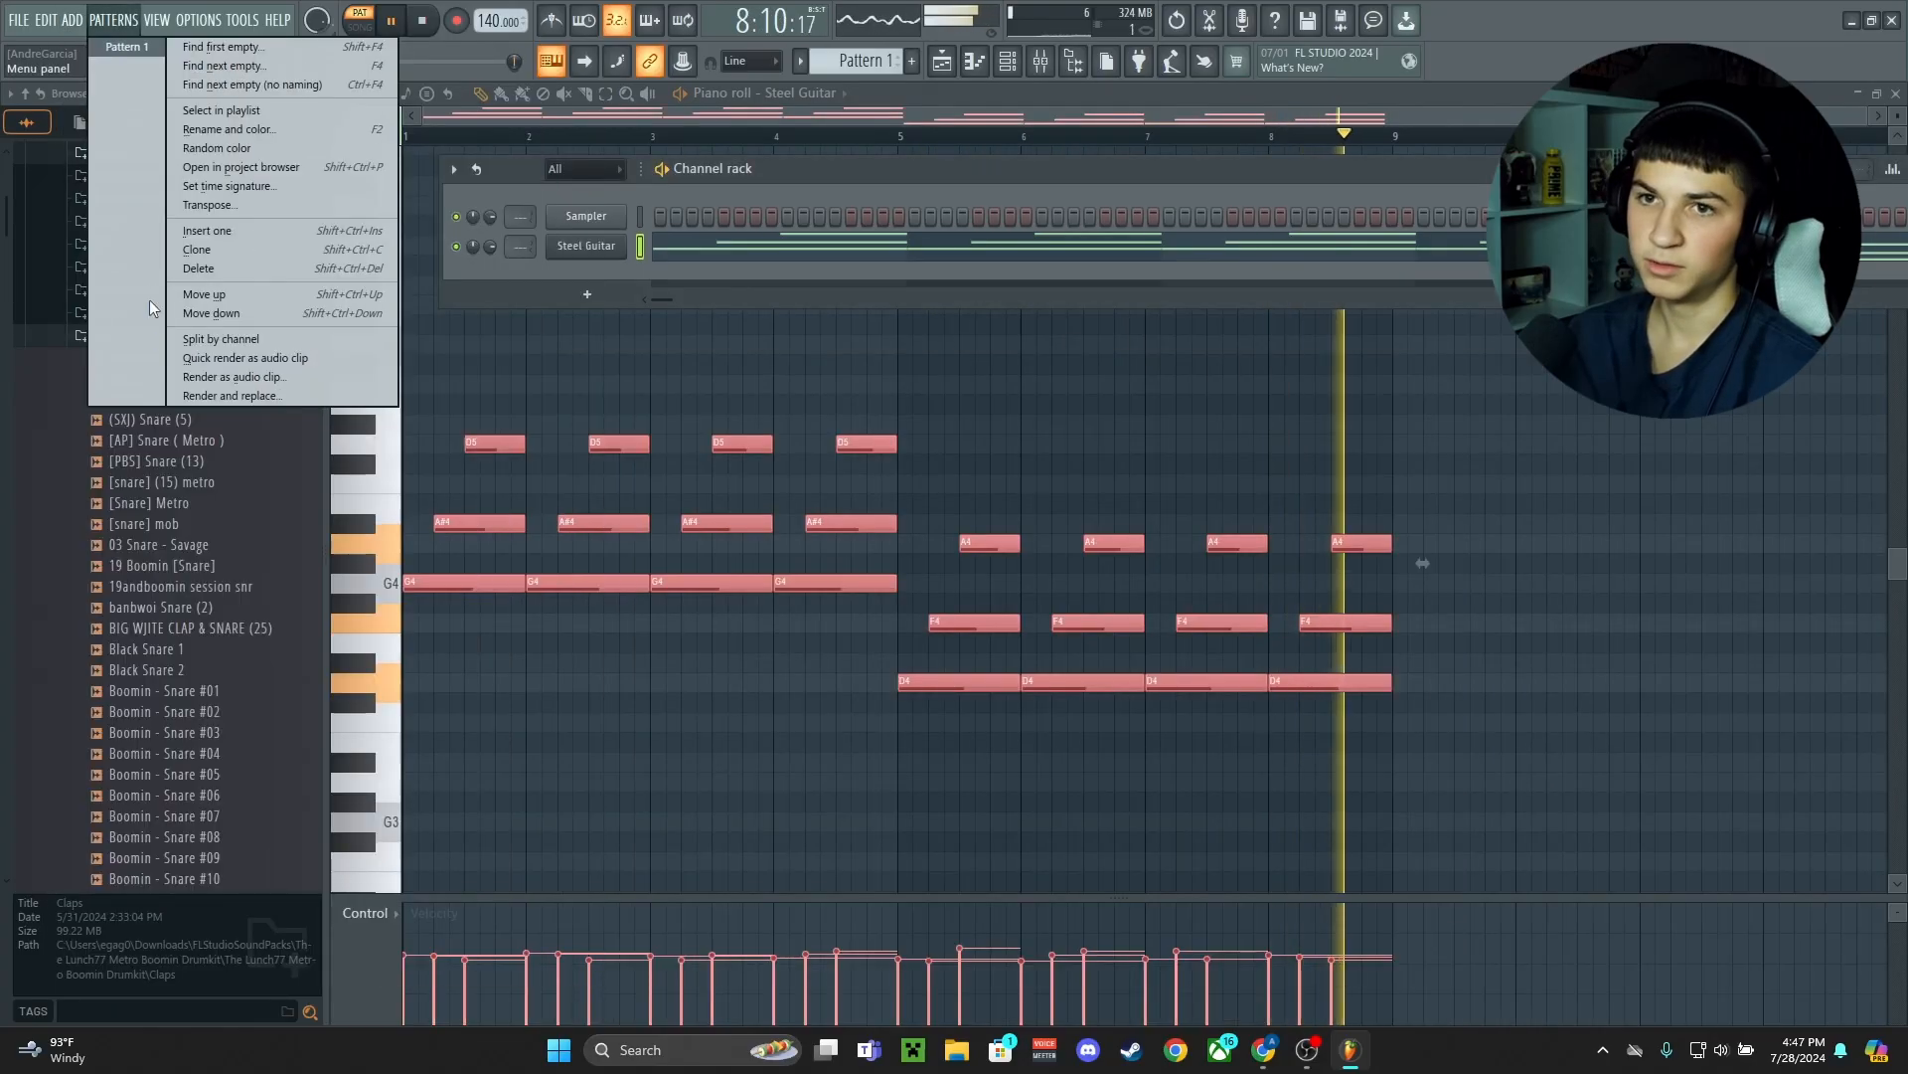
{"action": "mouse_move", "coordinate": [64, 18]}
{"action": "left_click", "coordinate": [111, 913]}
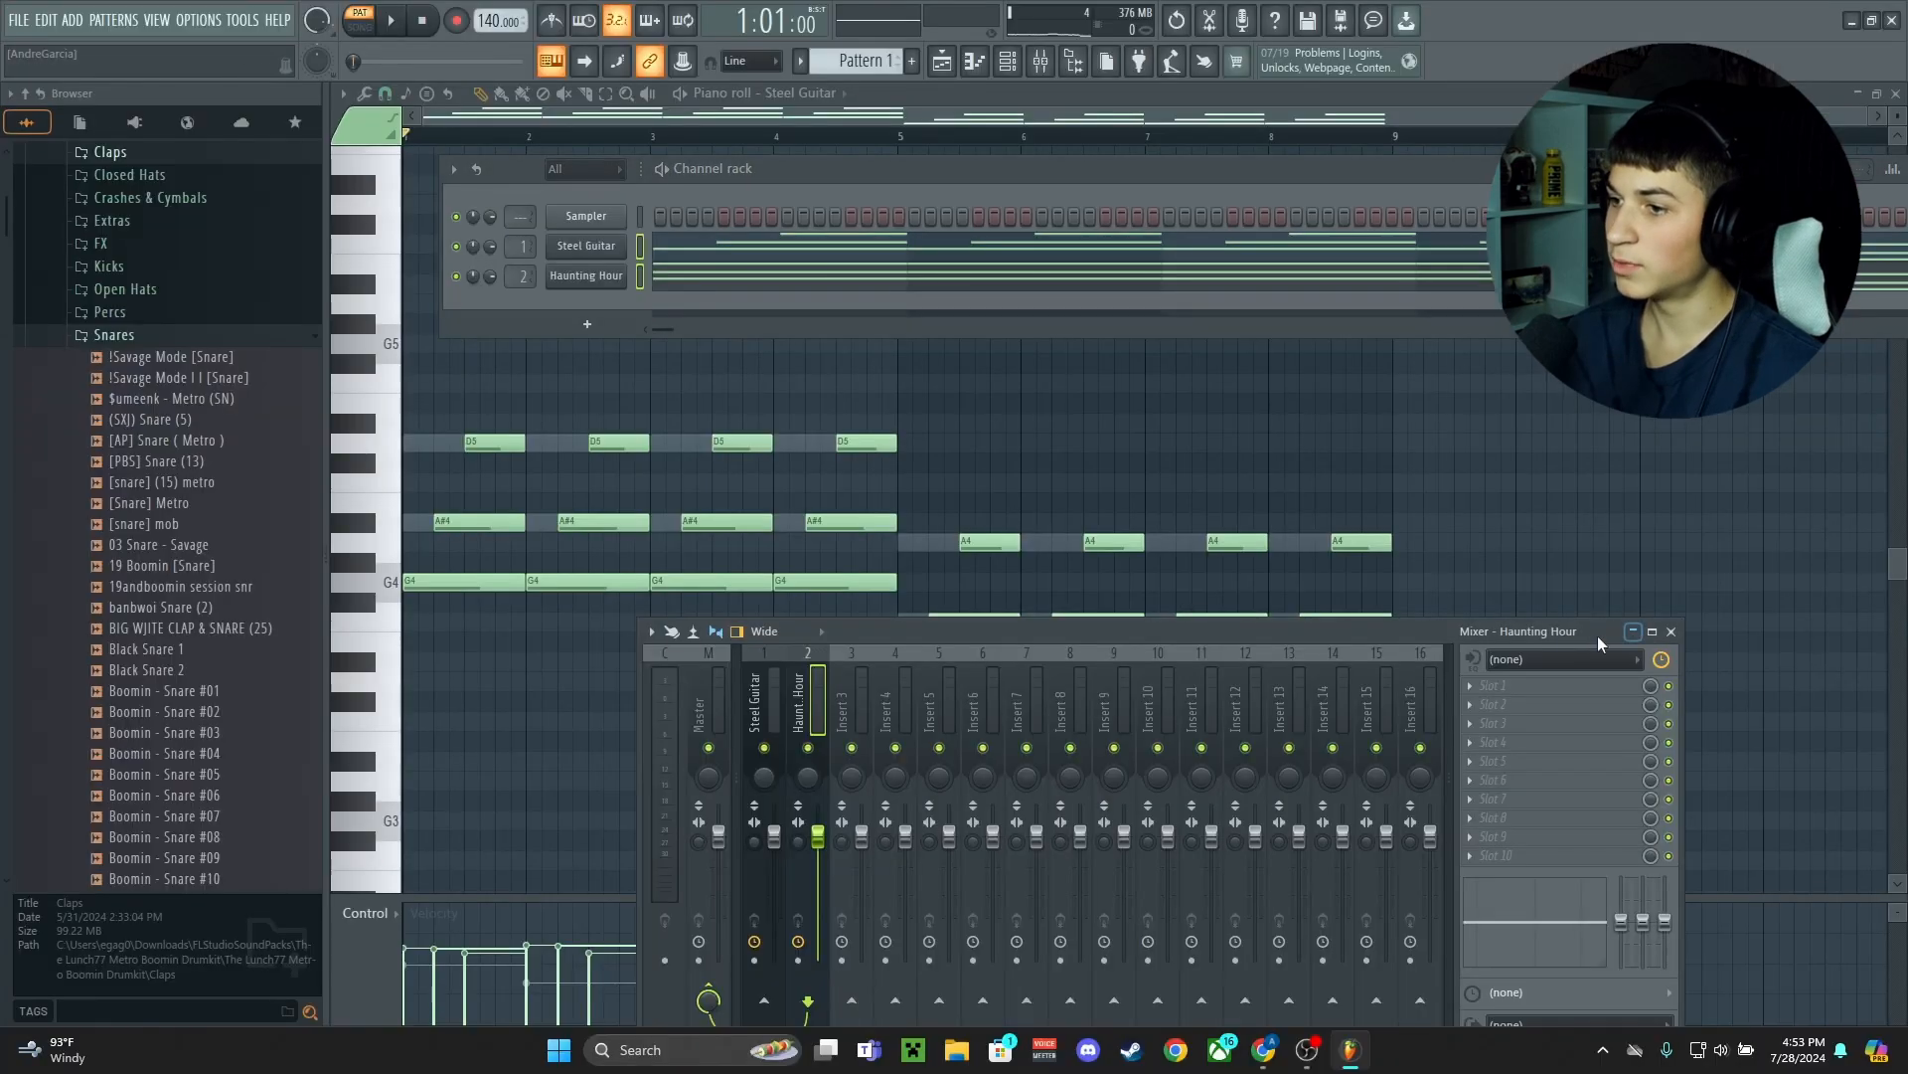
Put Fruity Reeverb 2, Fruity parametric EQ 2 and the Patcher Humanizer on the Steel Guitar track, and clear away the mixer and channel rack
{"action": "left_click_drag", "start_coordinate": [1429, 636], "coordinate": [1365, 477]}
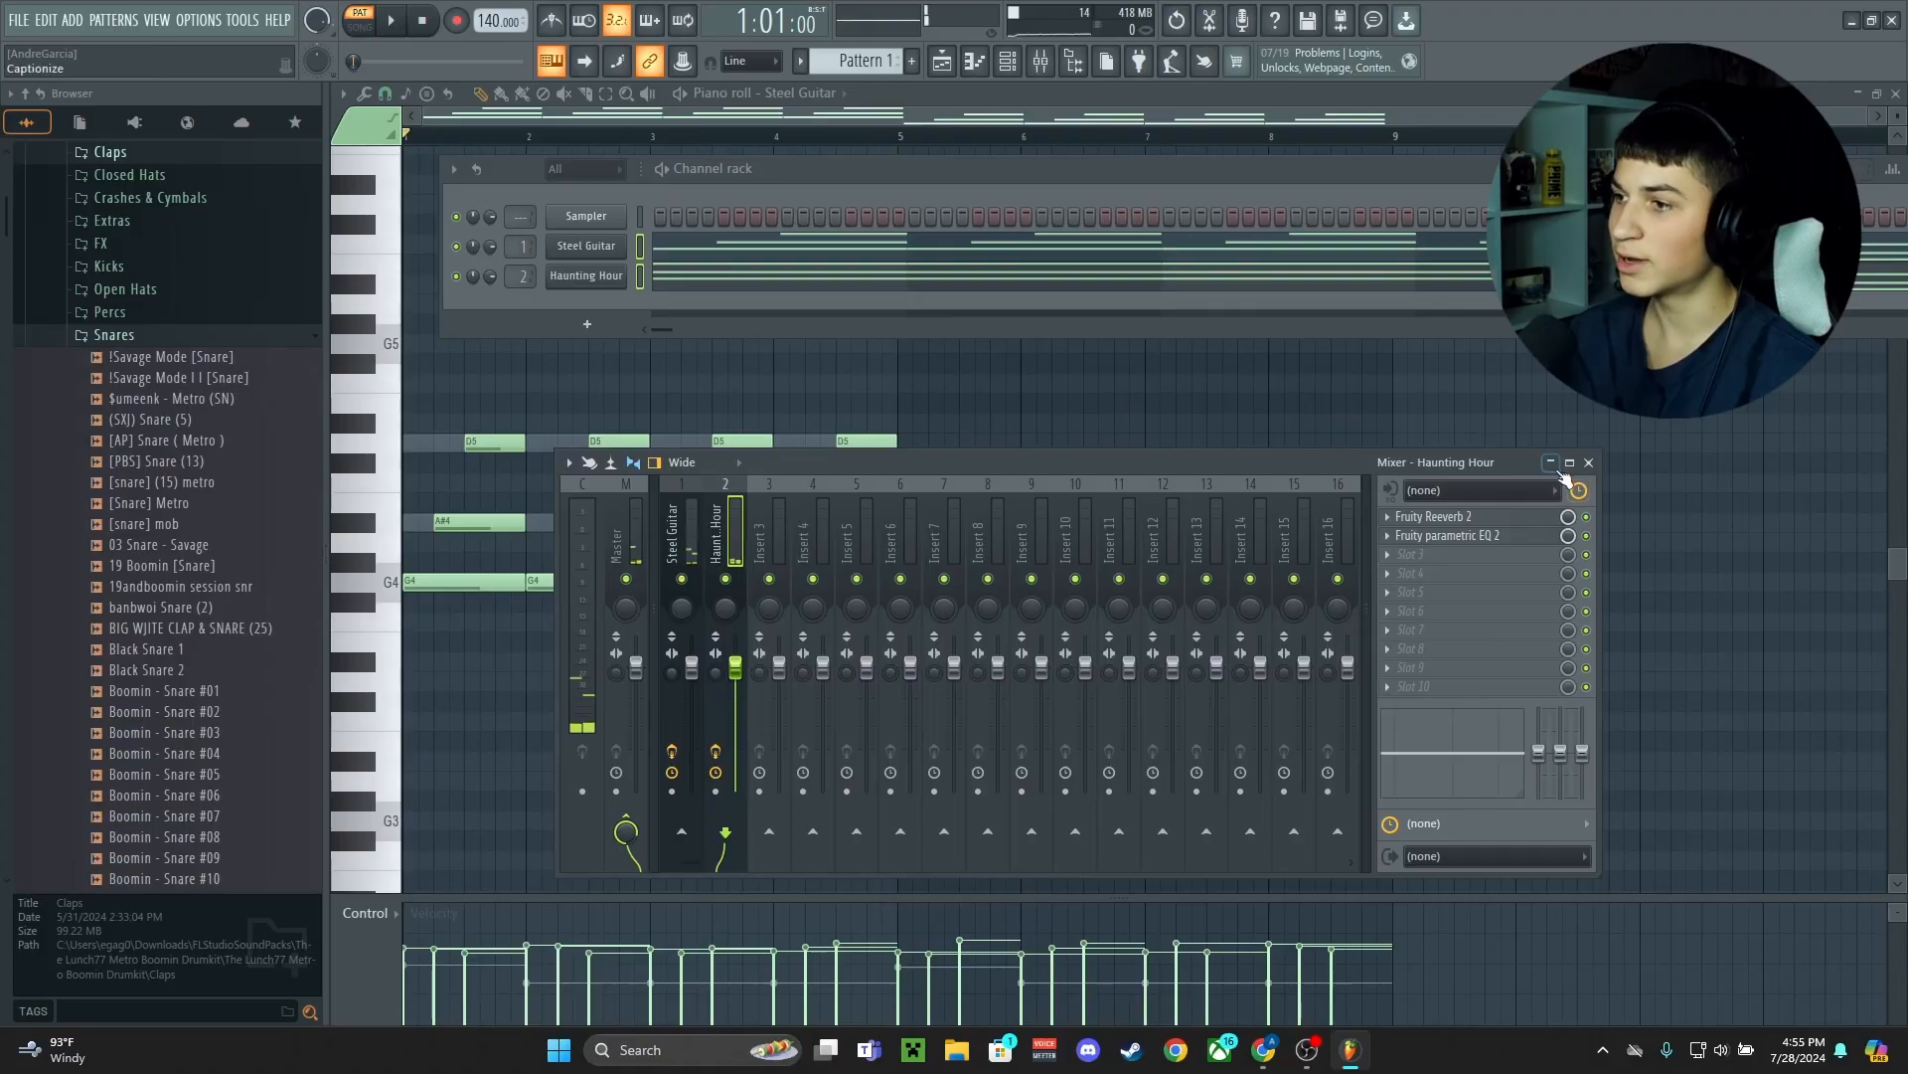
{"action": "left_click", "coordinate": [1552, 464]}
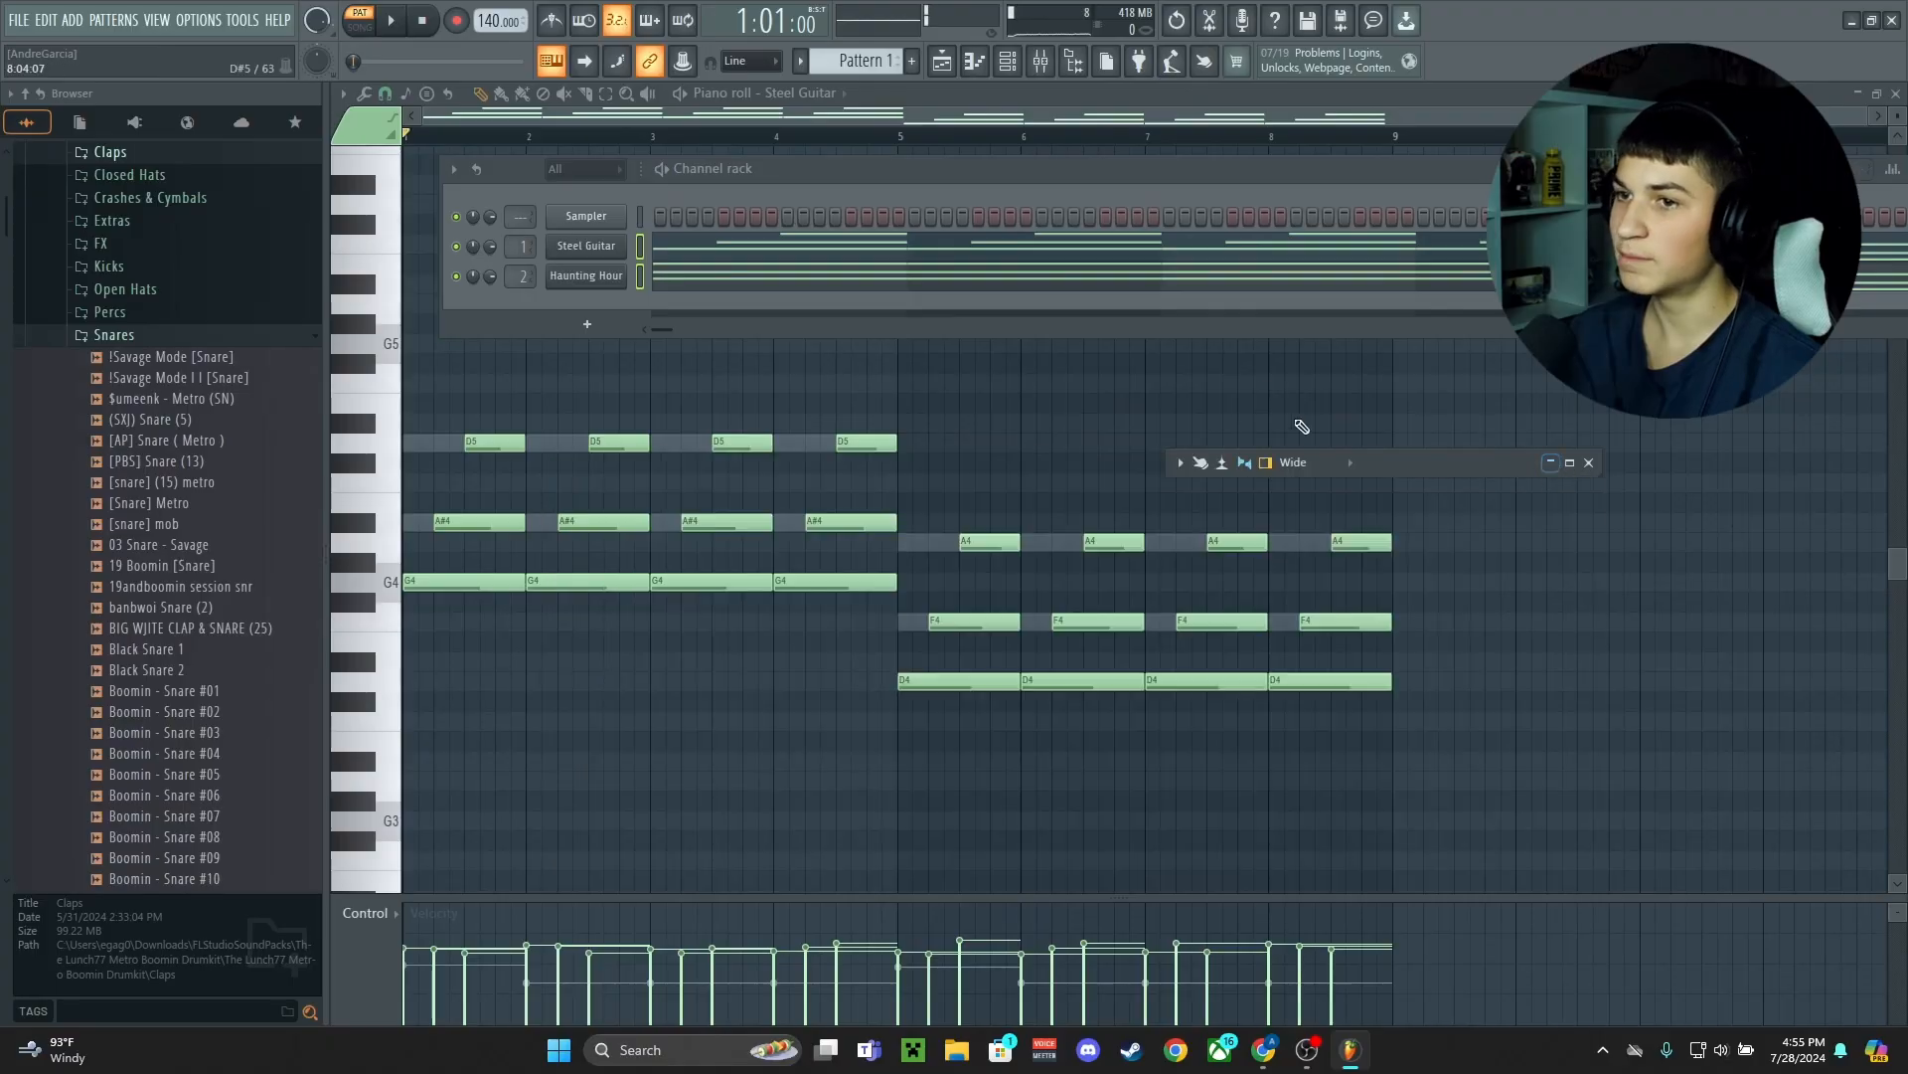
{"action": "left_click_drag", "start_coordinate": [1730, 169], "coordinate": [1586, 247]}
{"action": "left_click", "coordinate": [1833, 248]}
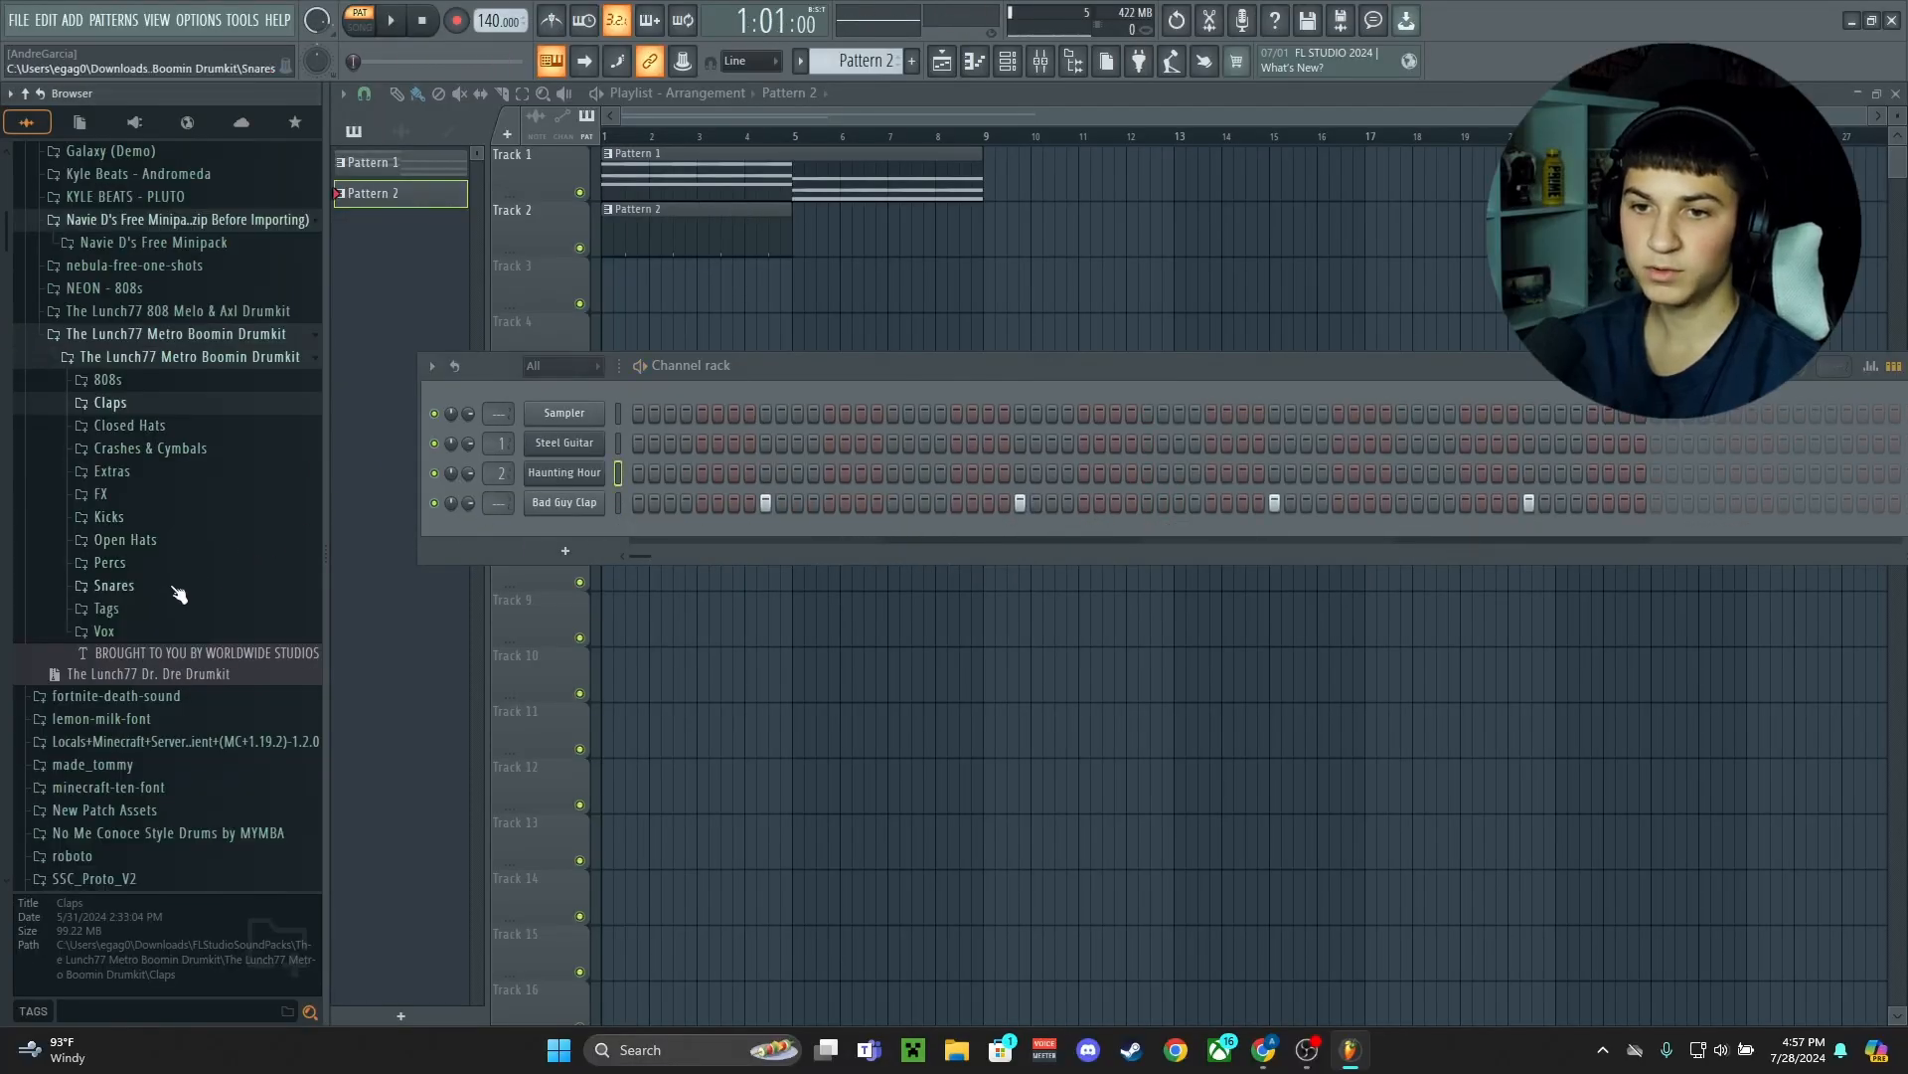
Add Black Snare 2 from the Metro Boomin drumkit's Snares folder as a channel and play the beat back
{"action": "left_click", "coordinate": [182, 592]}
{"action": "left_click", "coordinate": [192, 467]}
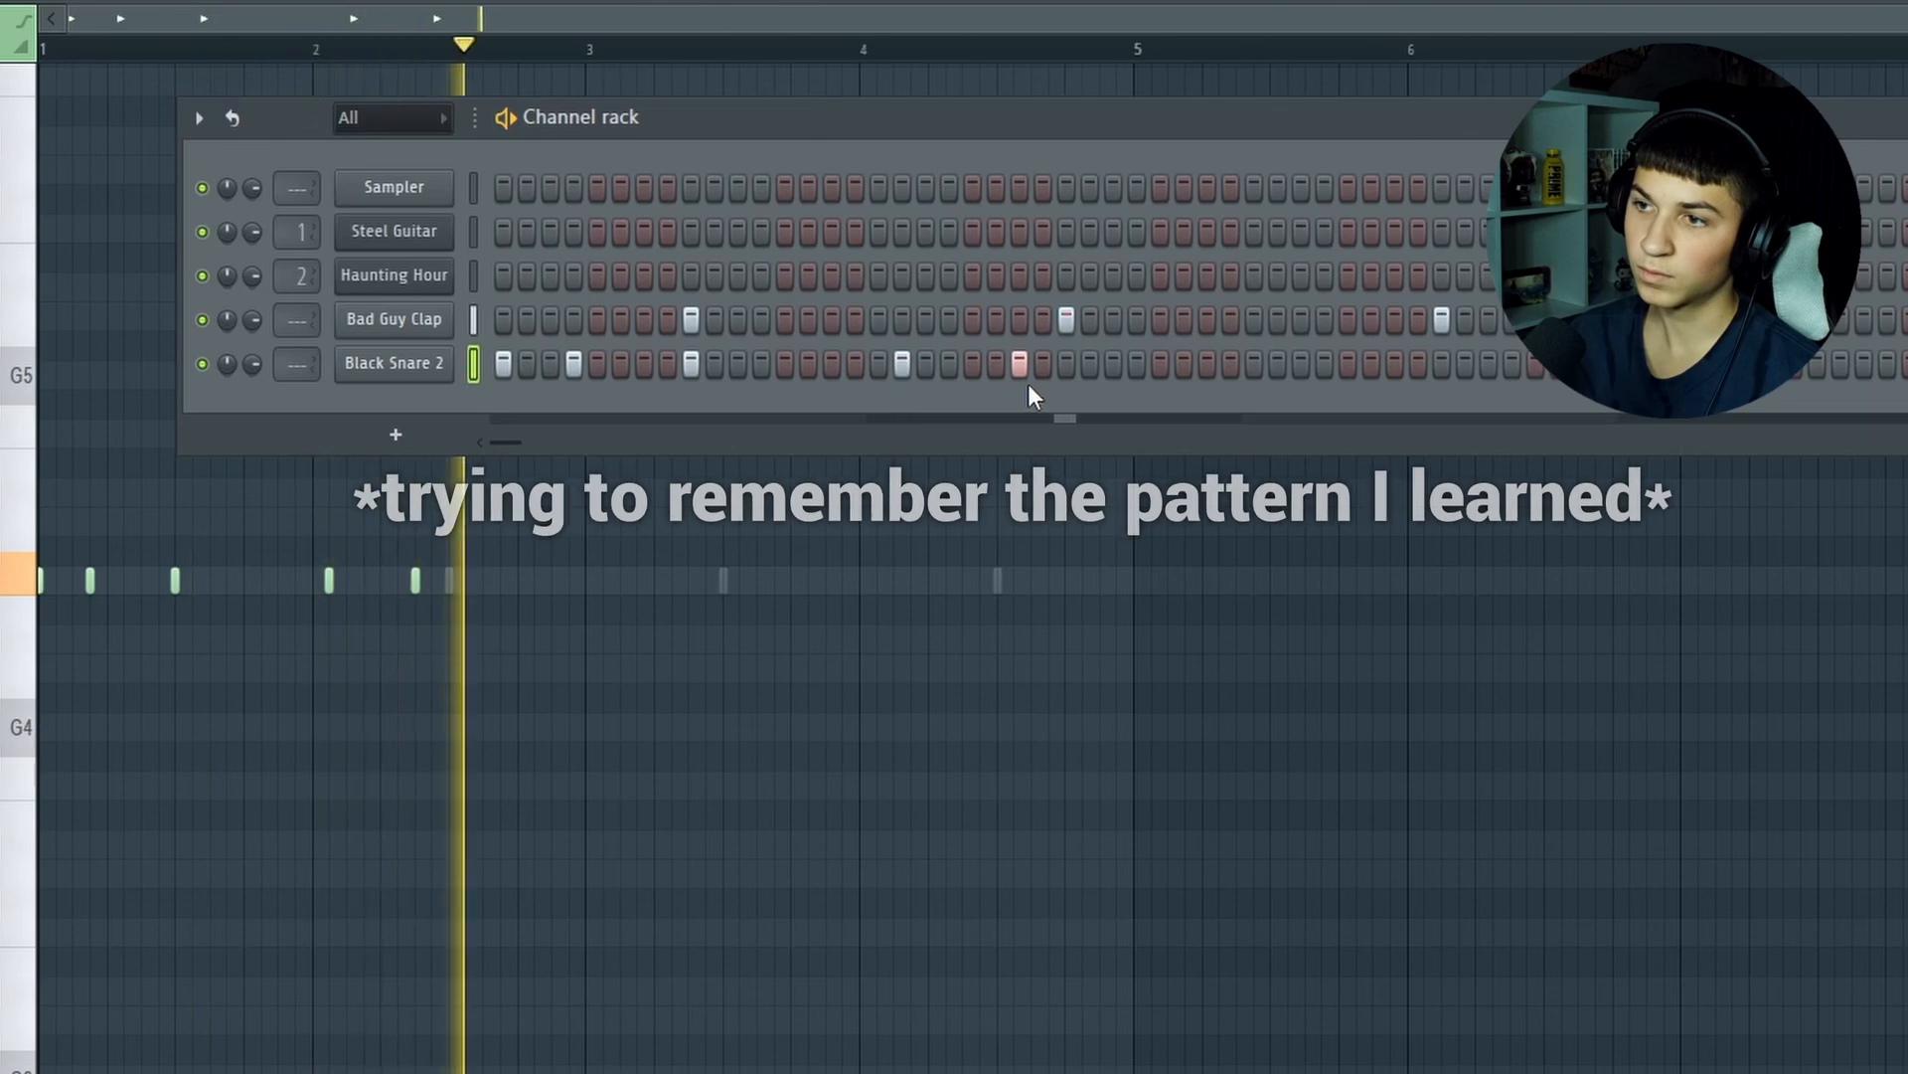
{"action": "key", "text": "space"}
{"action": "key", "text": "space"}
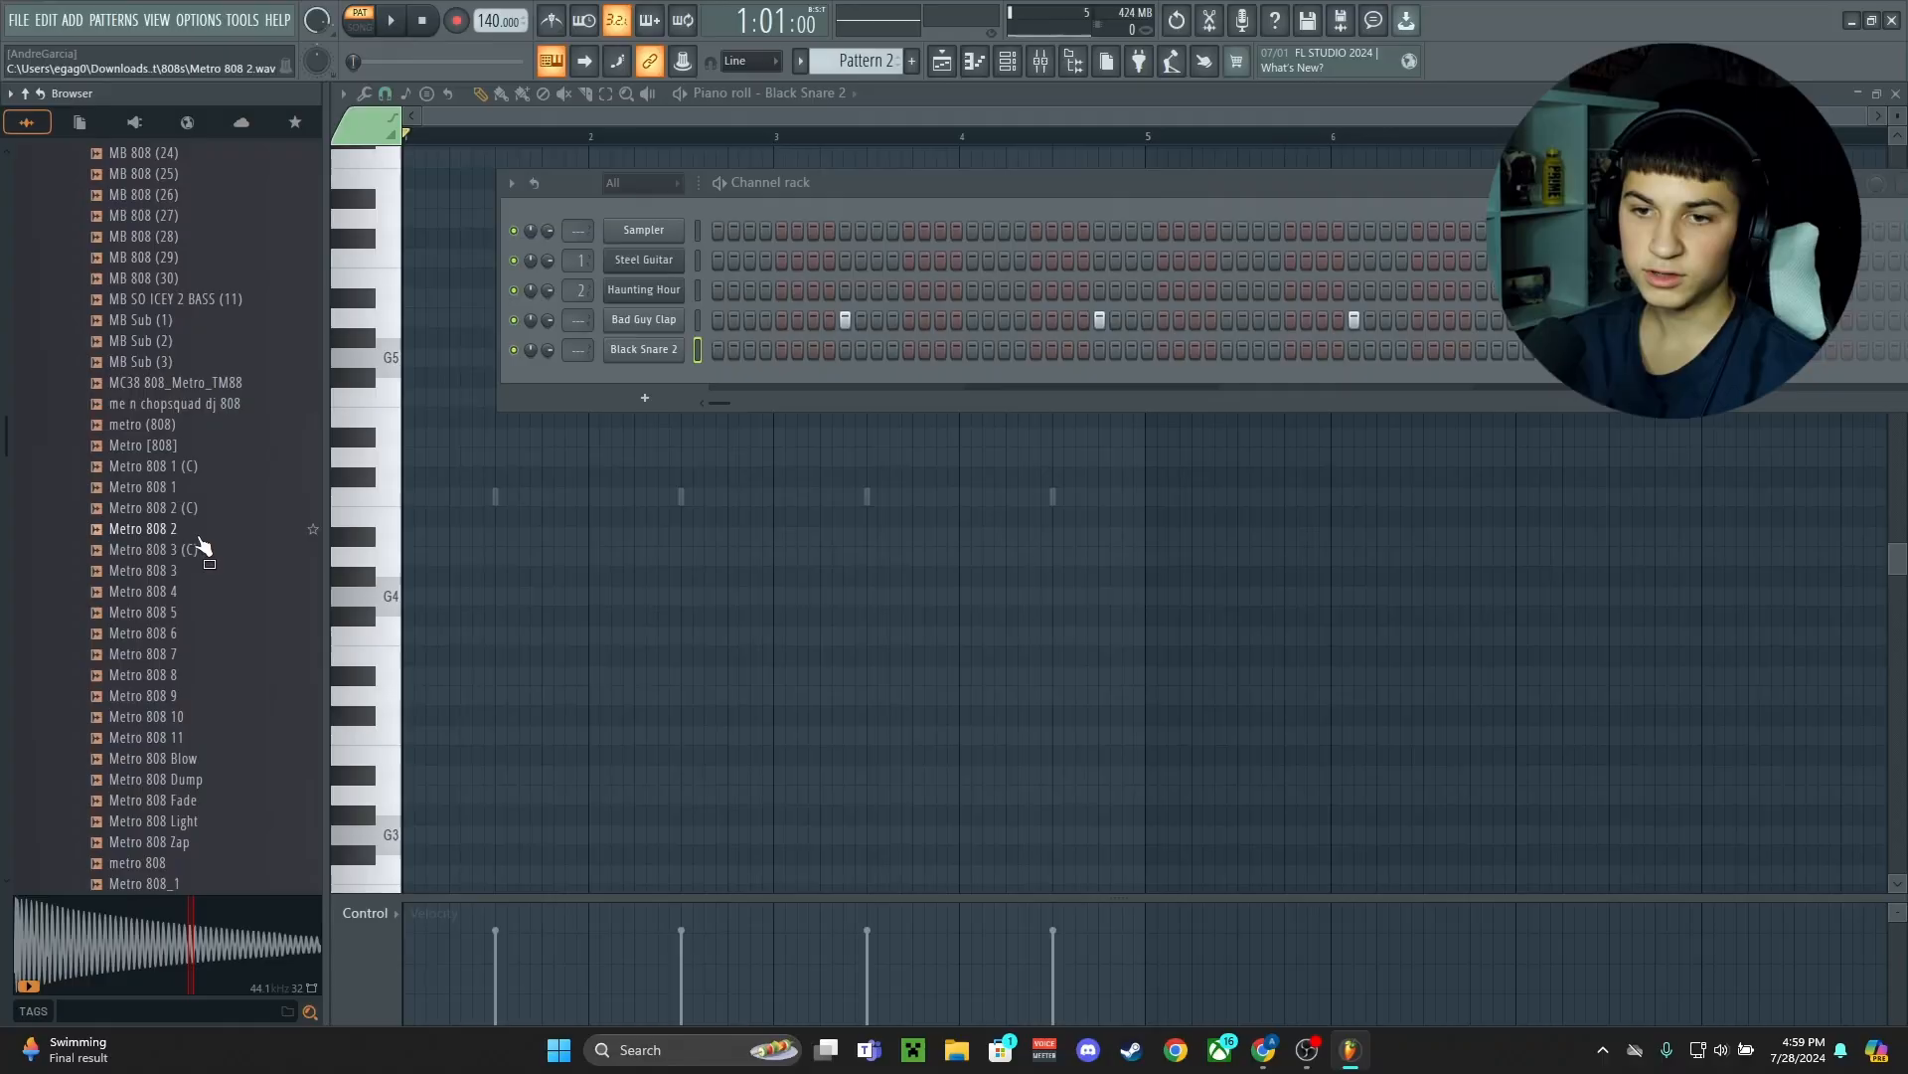
Find the spinz 808_ sample in the drumkit's 808s folder and add it as a channel
{"action": "scroll", "coordinate": [202, 537], "scroll_direction": "down", "scroll_amount": 3}
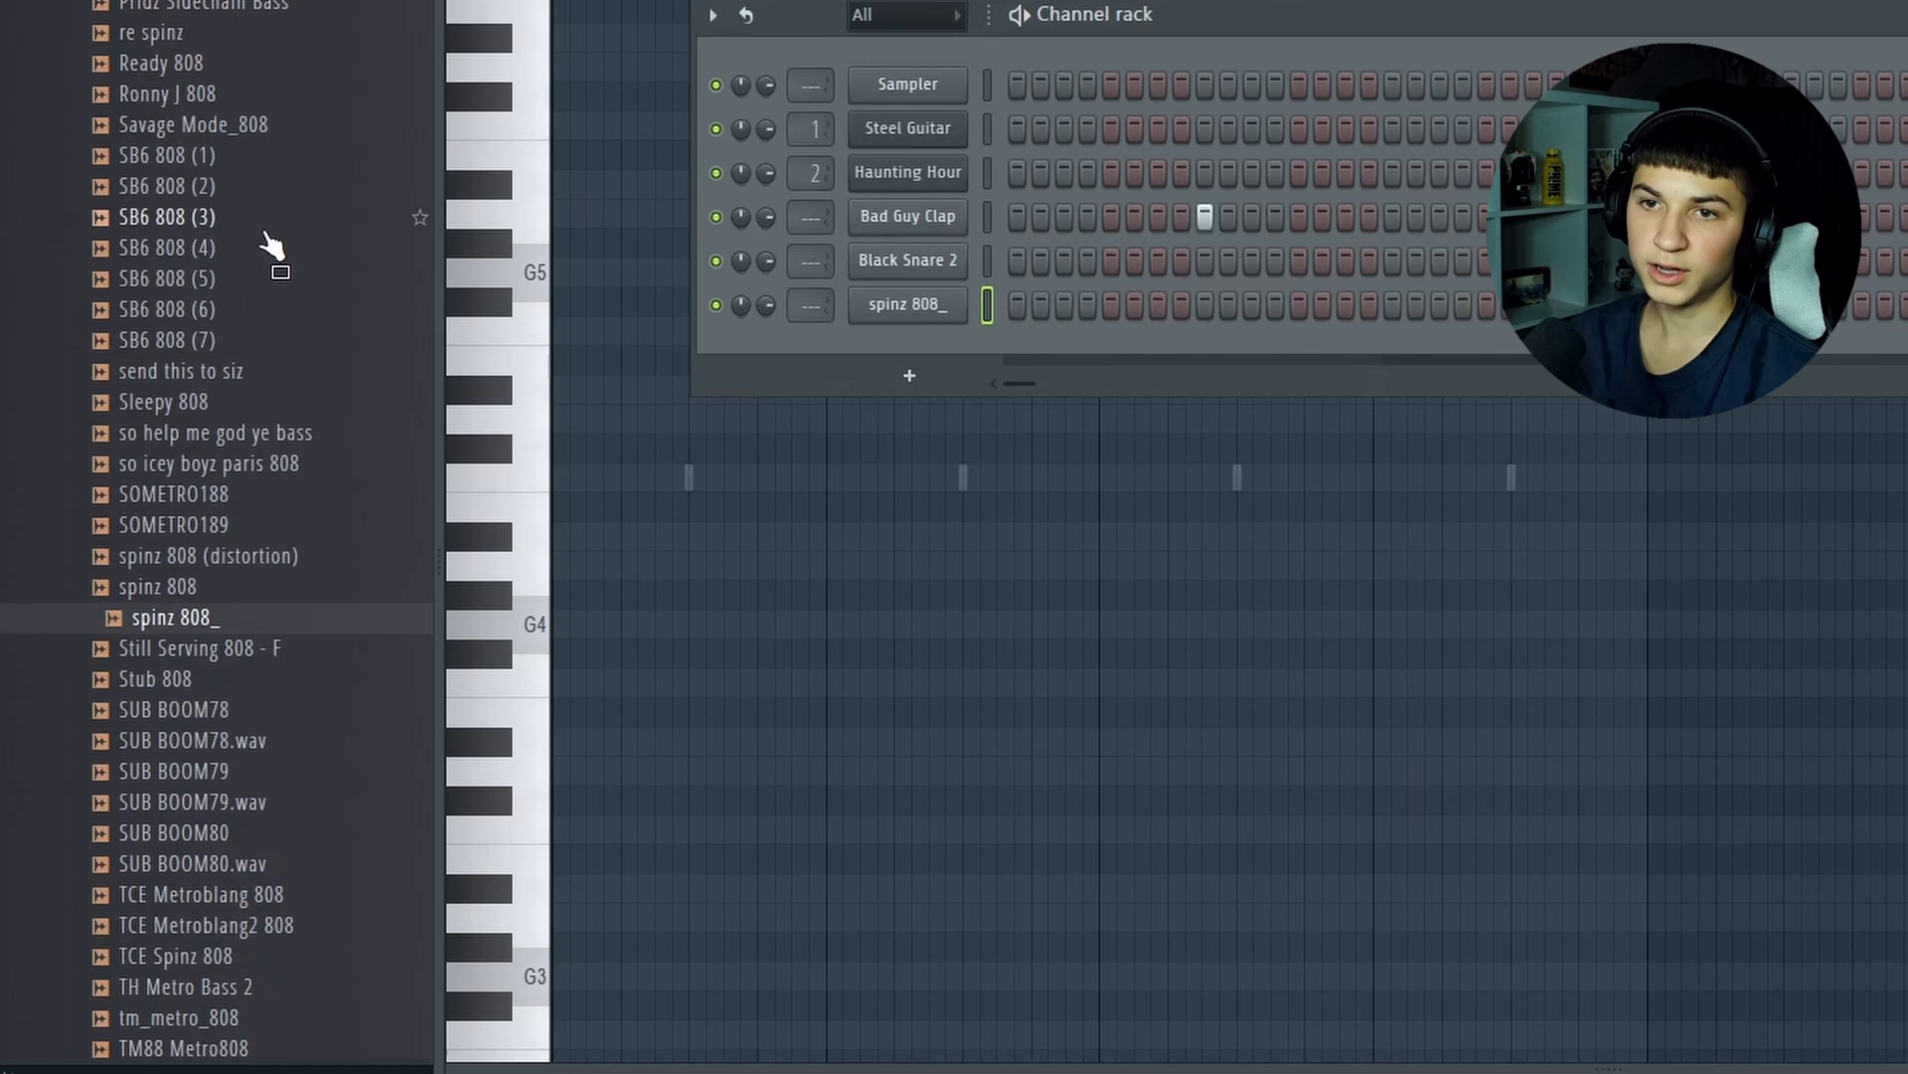
{"action": "scroll", "coordinate": [214, 354], "scroll_direction": "up", "scroll_amount": 10}
{"action": "scroll", "coordinate": [278, 266], "scroll_direction": "up", "scroll_amount": 5}
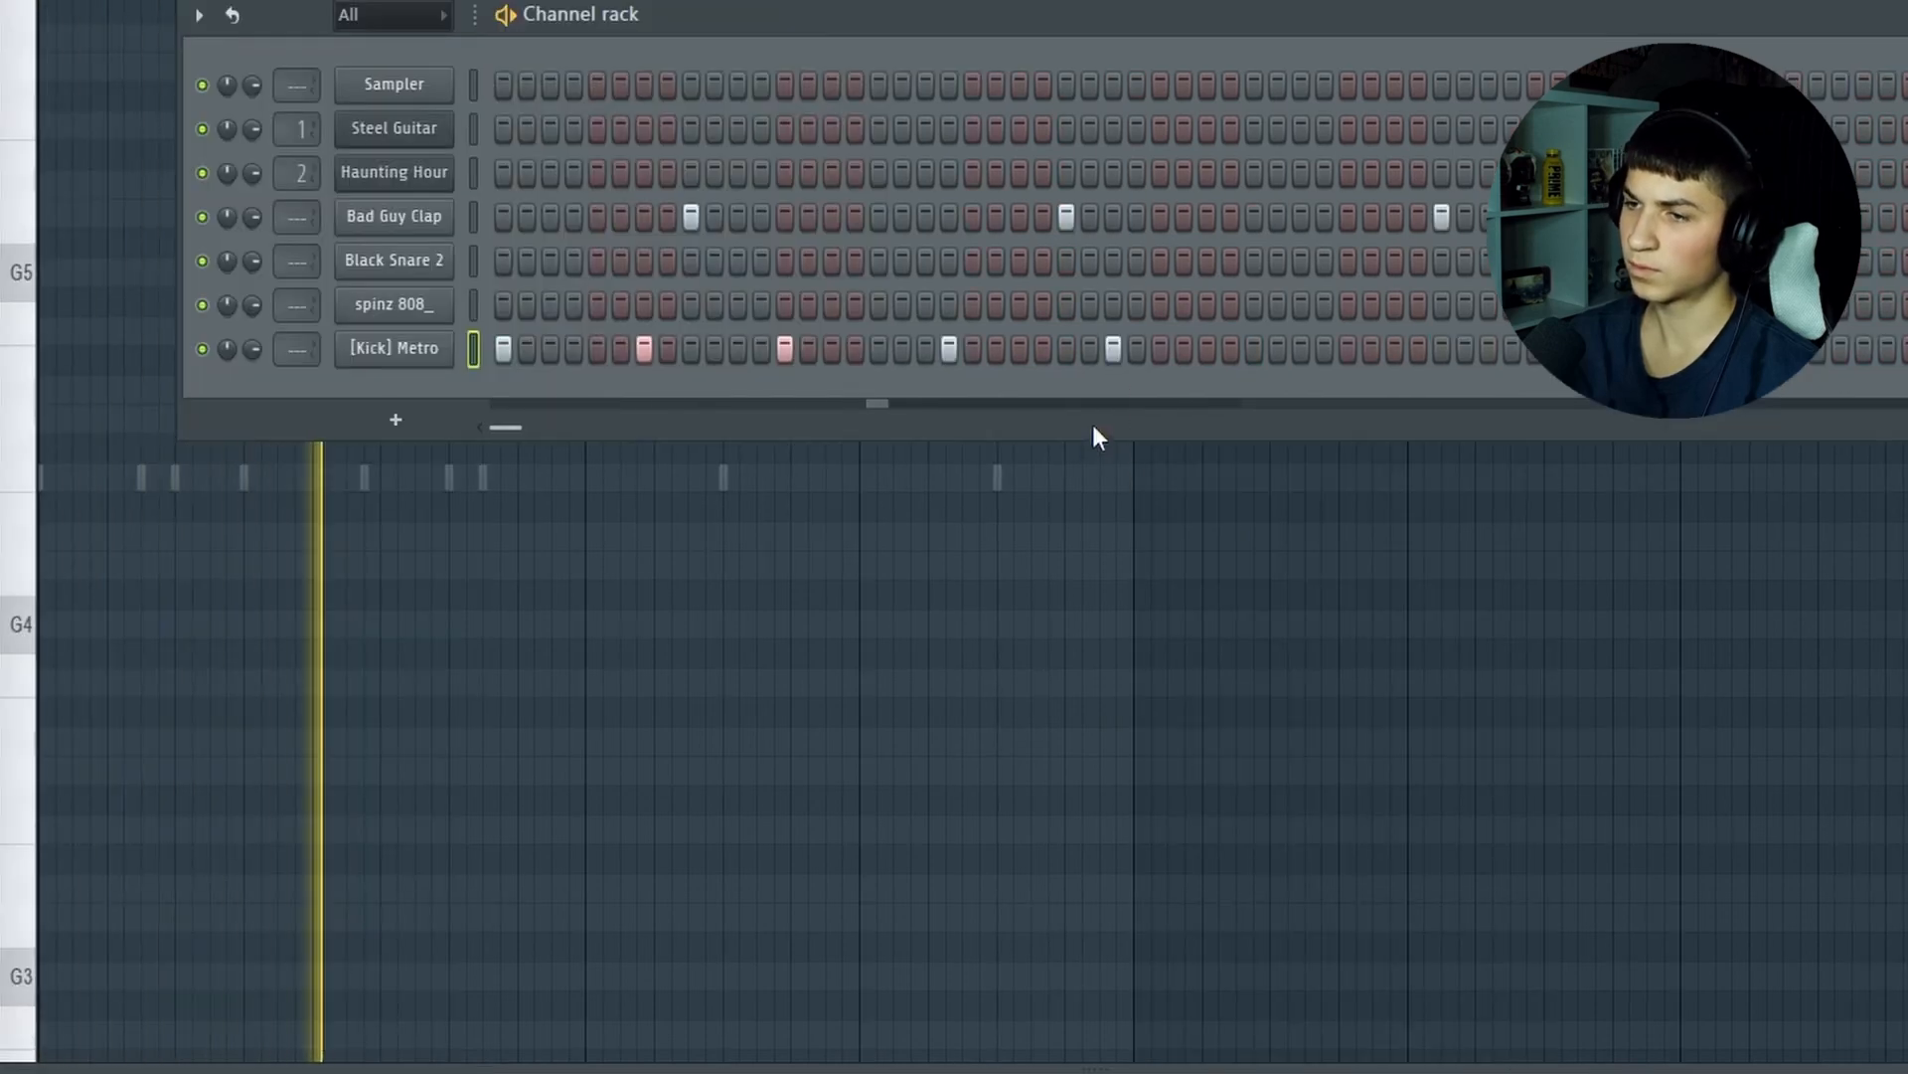
Rework the later [Kick] Metro hits between playbacks, removing two steps and placing two at new positions
{"action": "key", "text": "space"}
{"action": "key", "text": "space"}
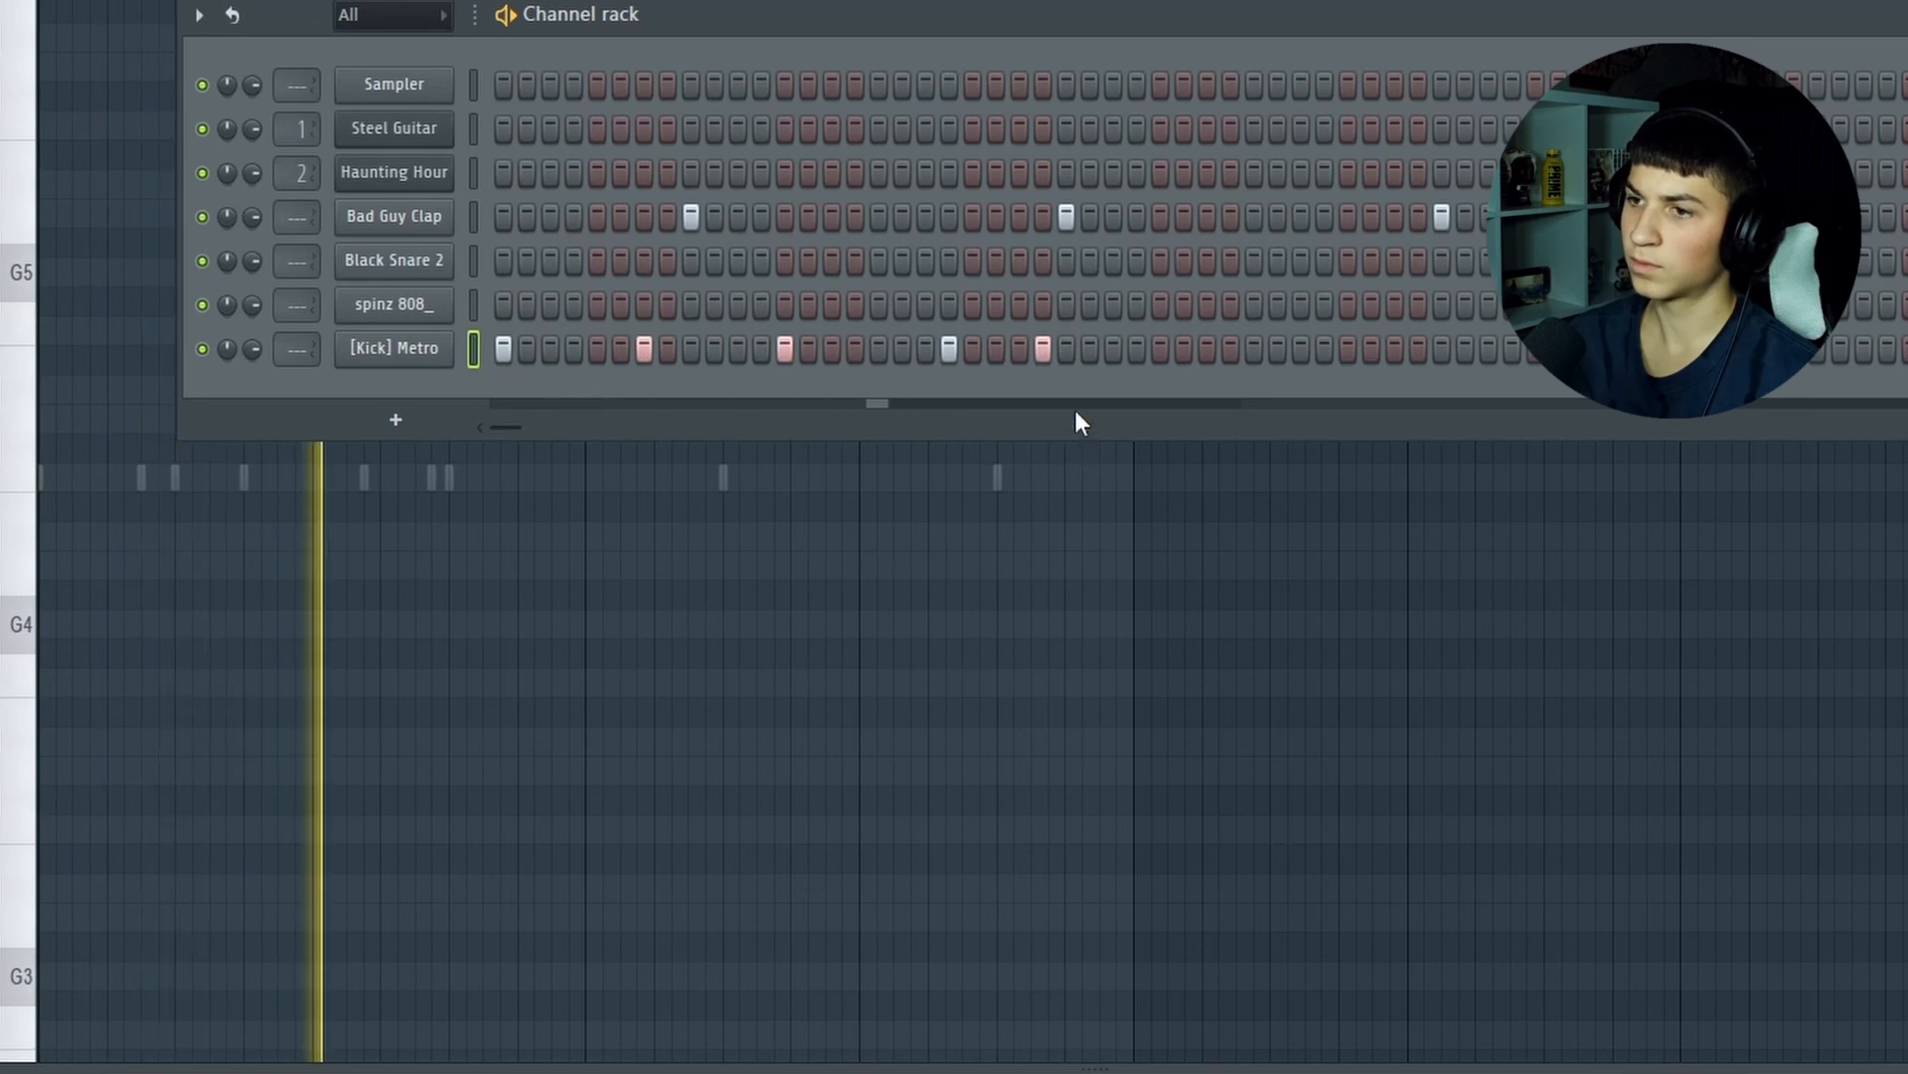
{"action": "key", "text": "space"}
{"action": "left_click", "coordinate": [1043, 348]}
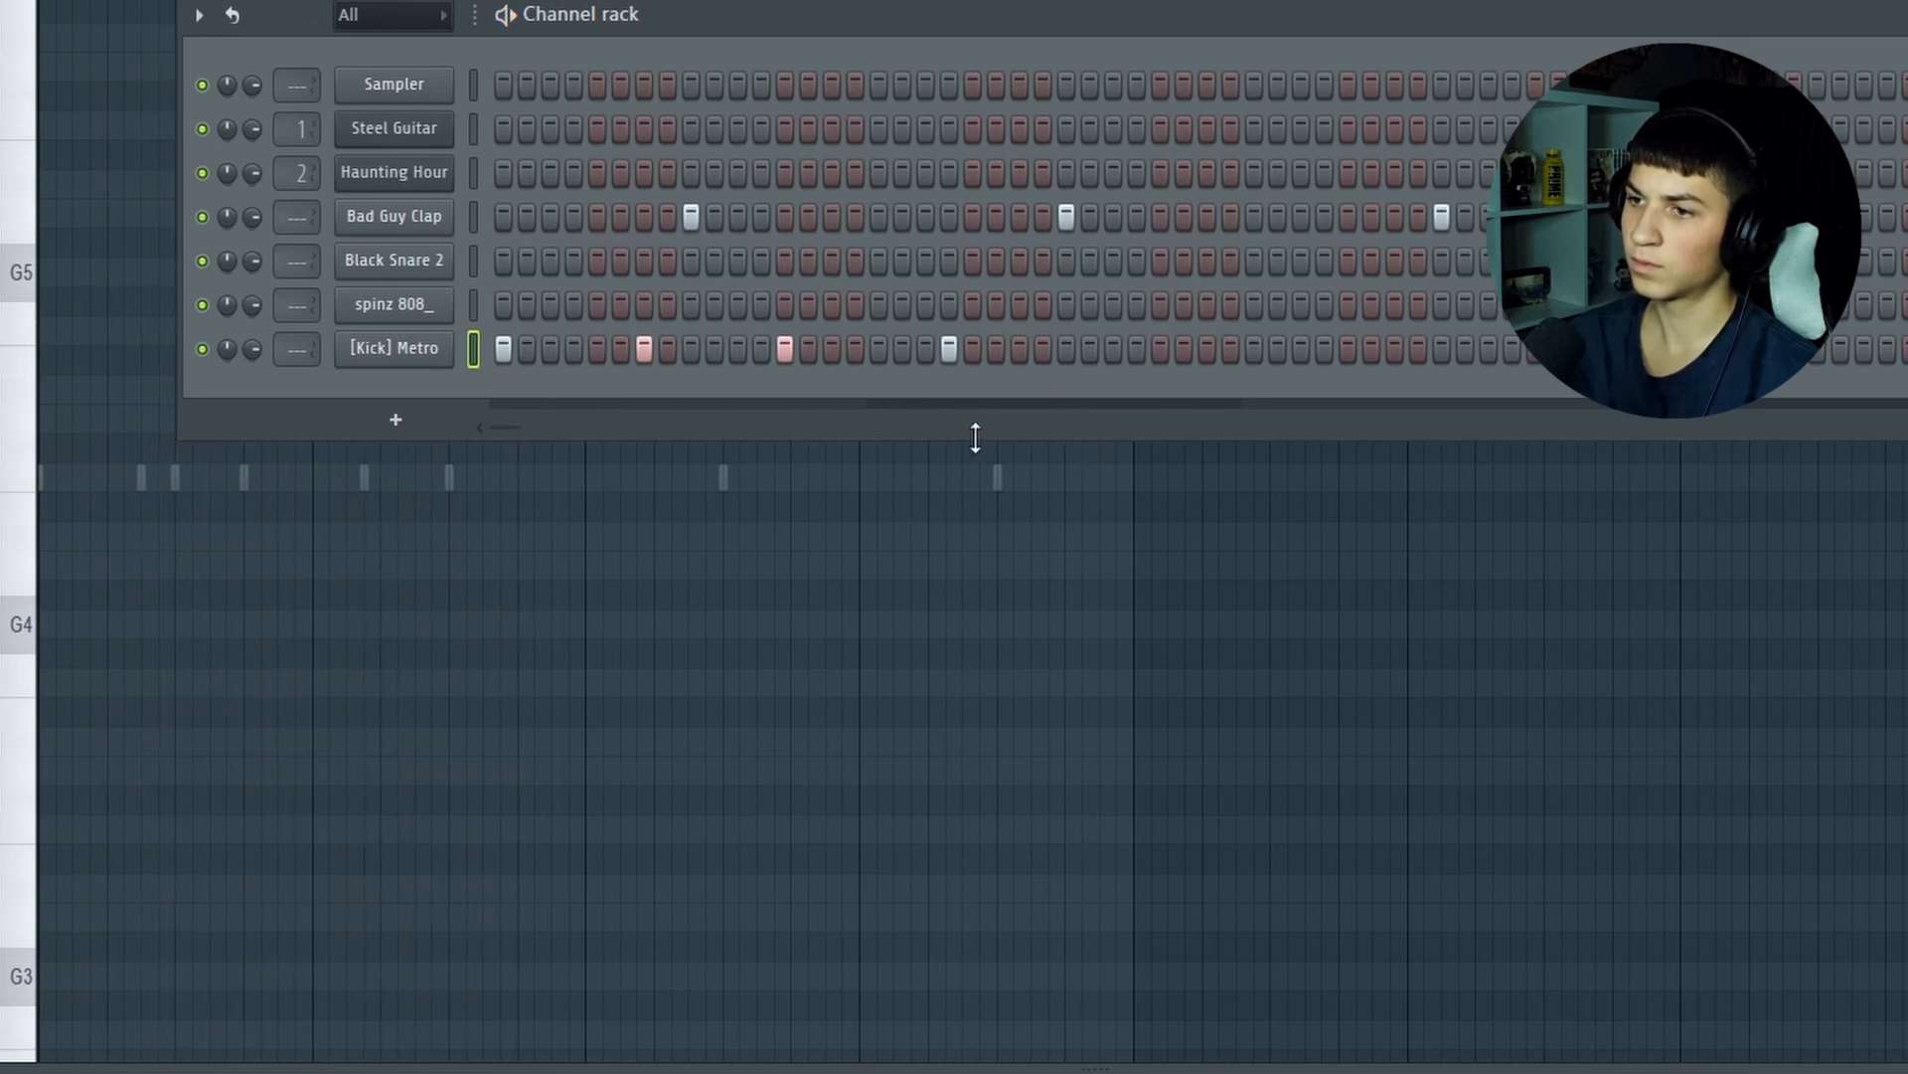
{"action": "left_click", "coordinate": [949, 348]}
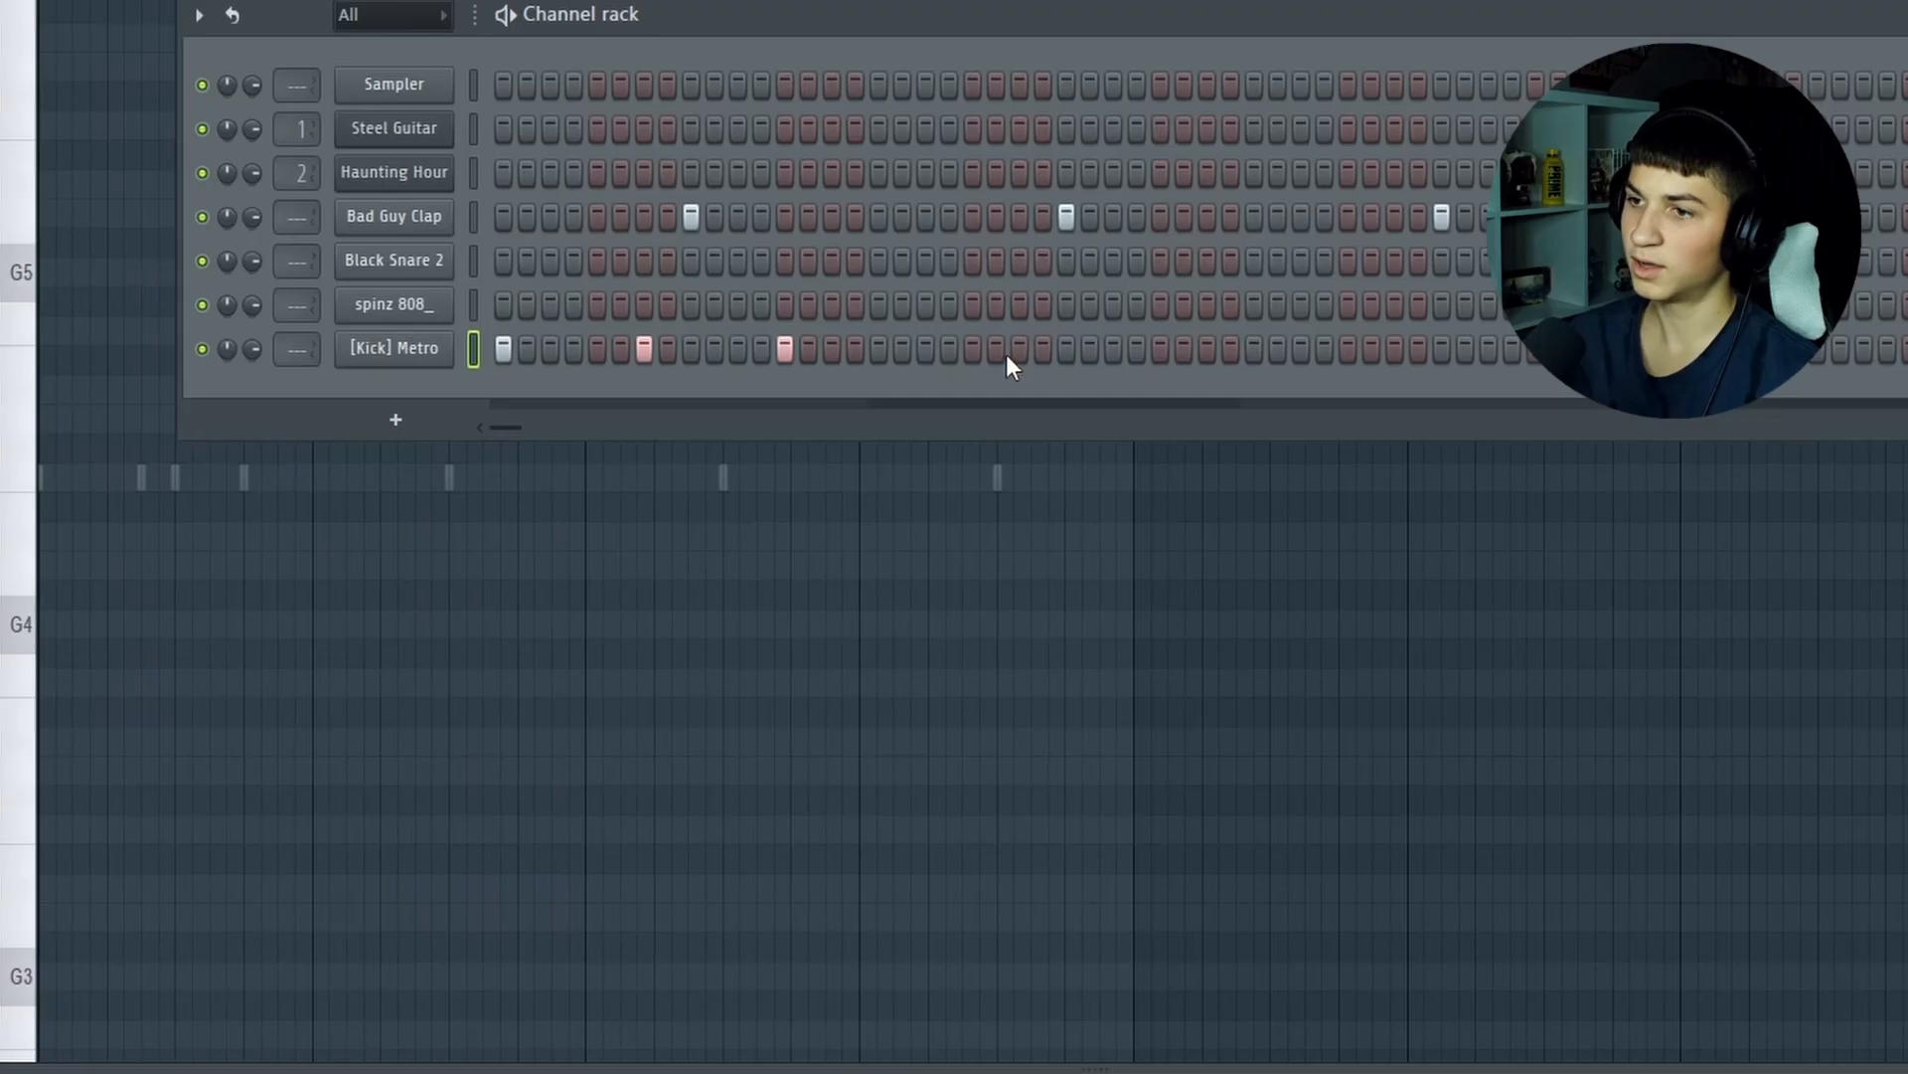
{"action": "left_click", "coordinate": [1017, 350]}
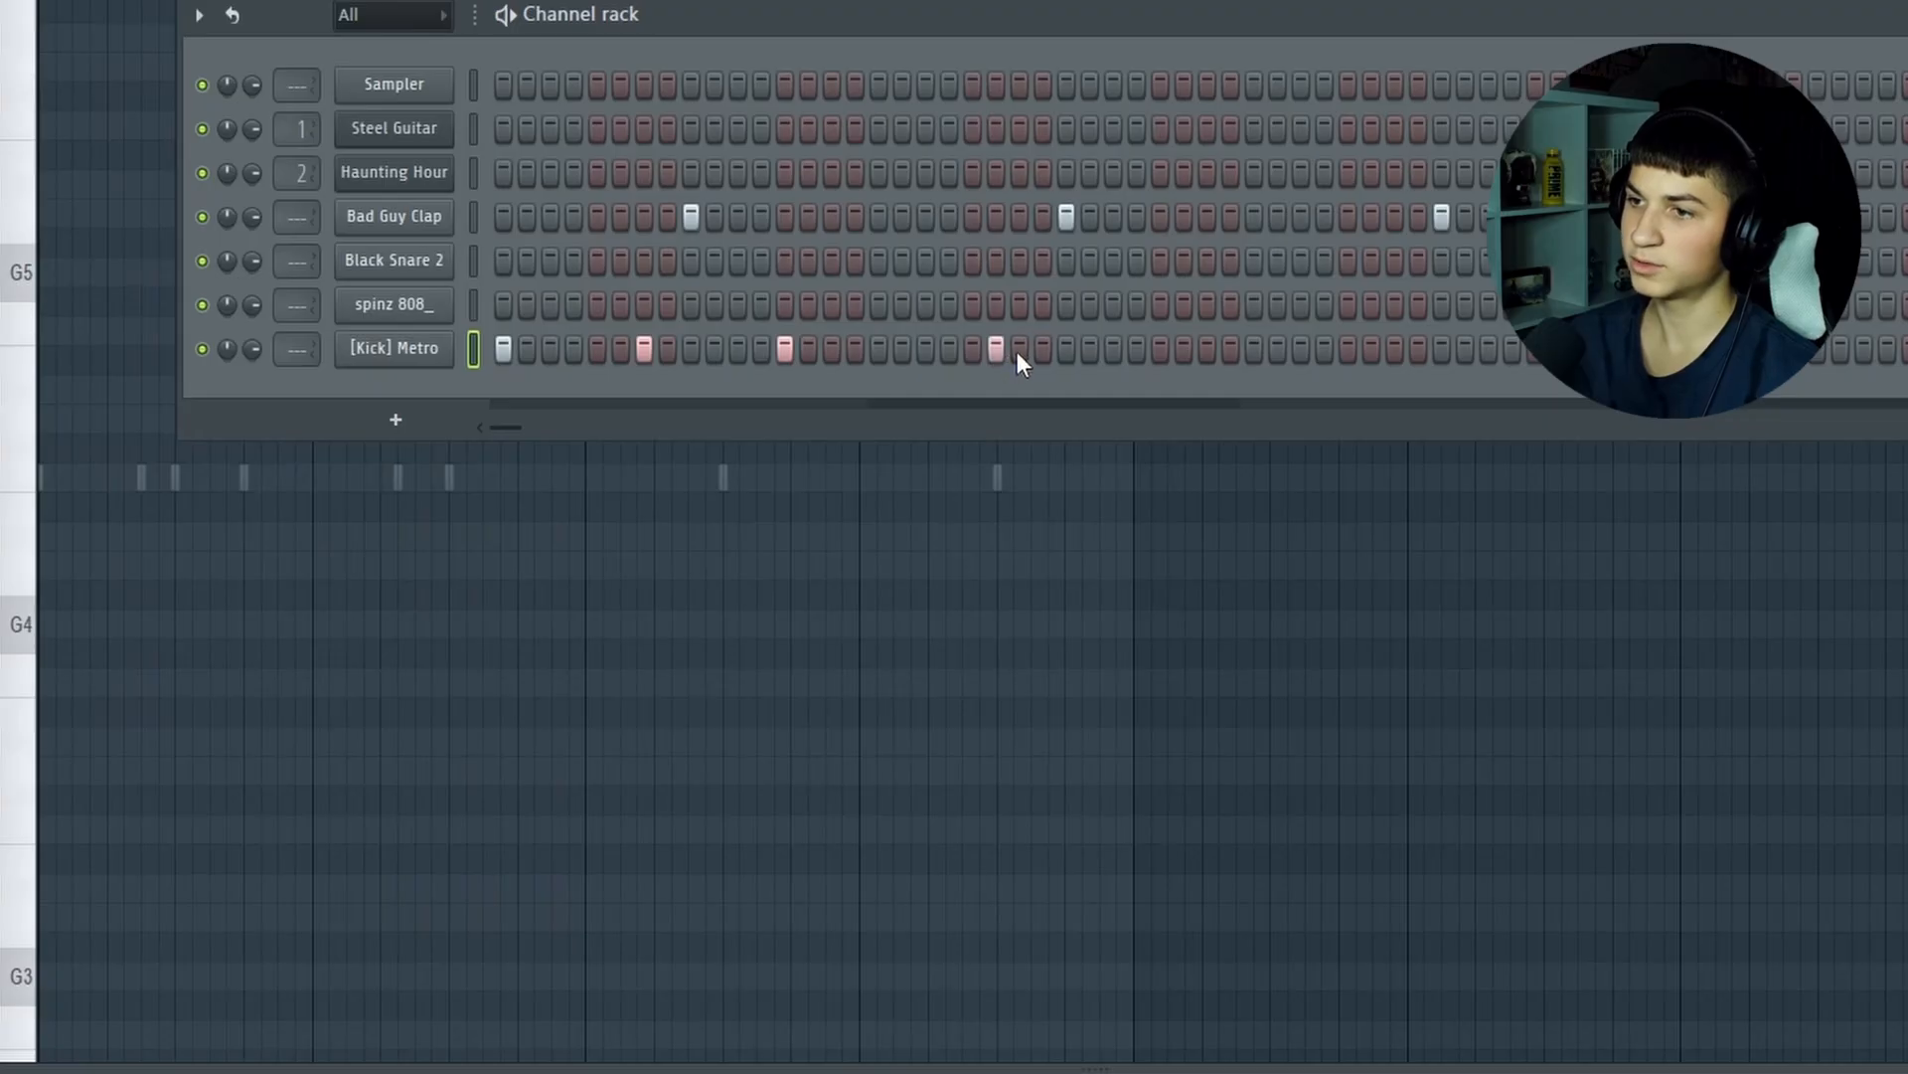
{"action": "left_click", "coordinate": [1160, 348]}
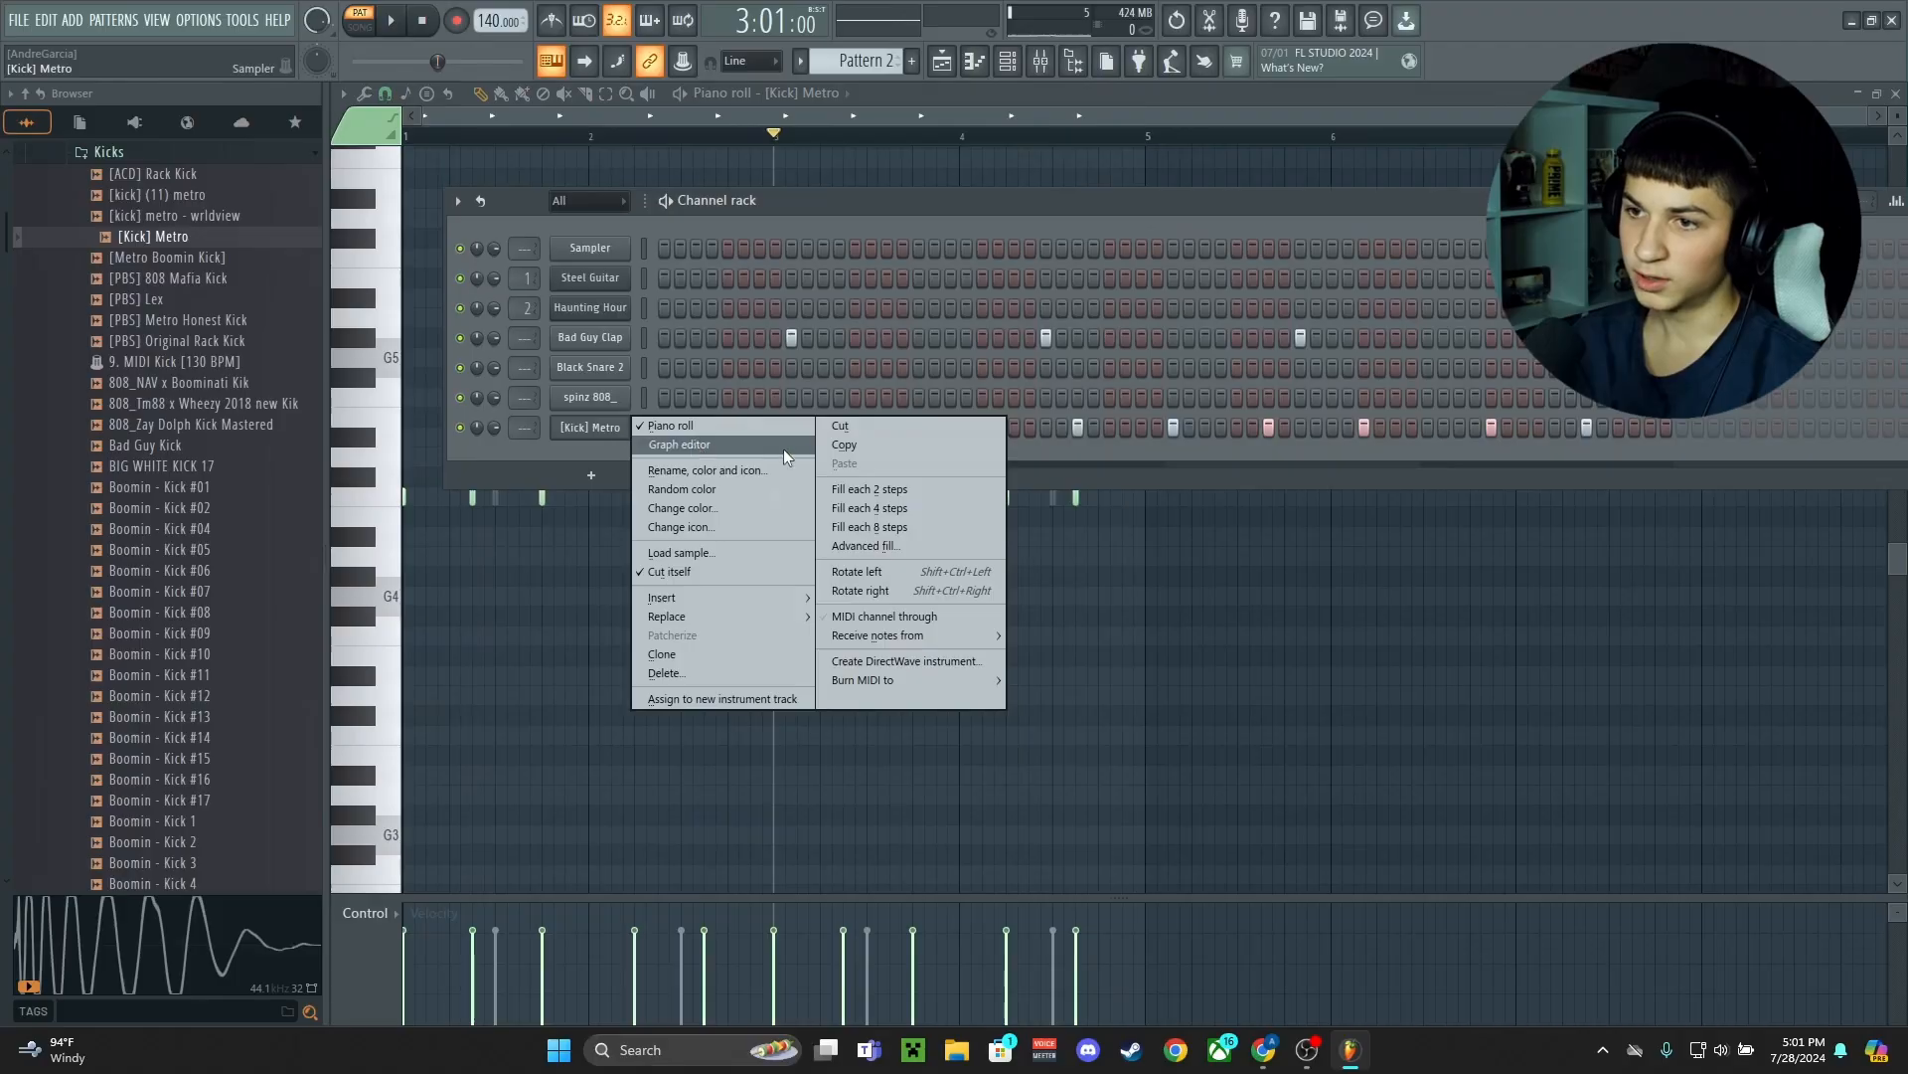
Copy the [Kick] Metro steps to the spinz 808_ channel and open that channel in the piano roll
{"action": "left_click", "coordinate": [849, 456]}
{"action": "right_click", "coordinate": [601, 396]}
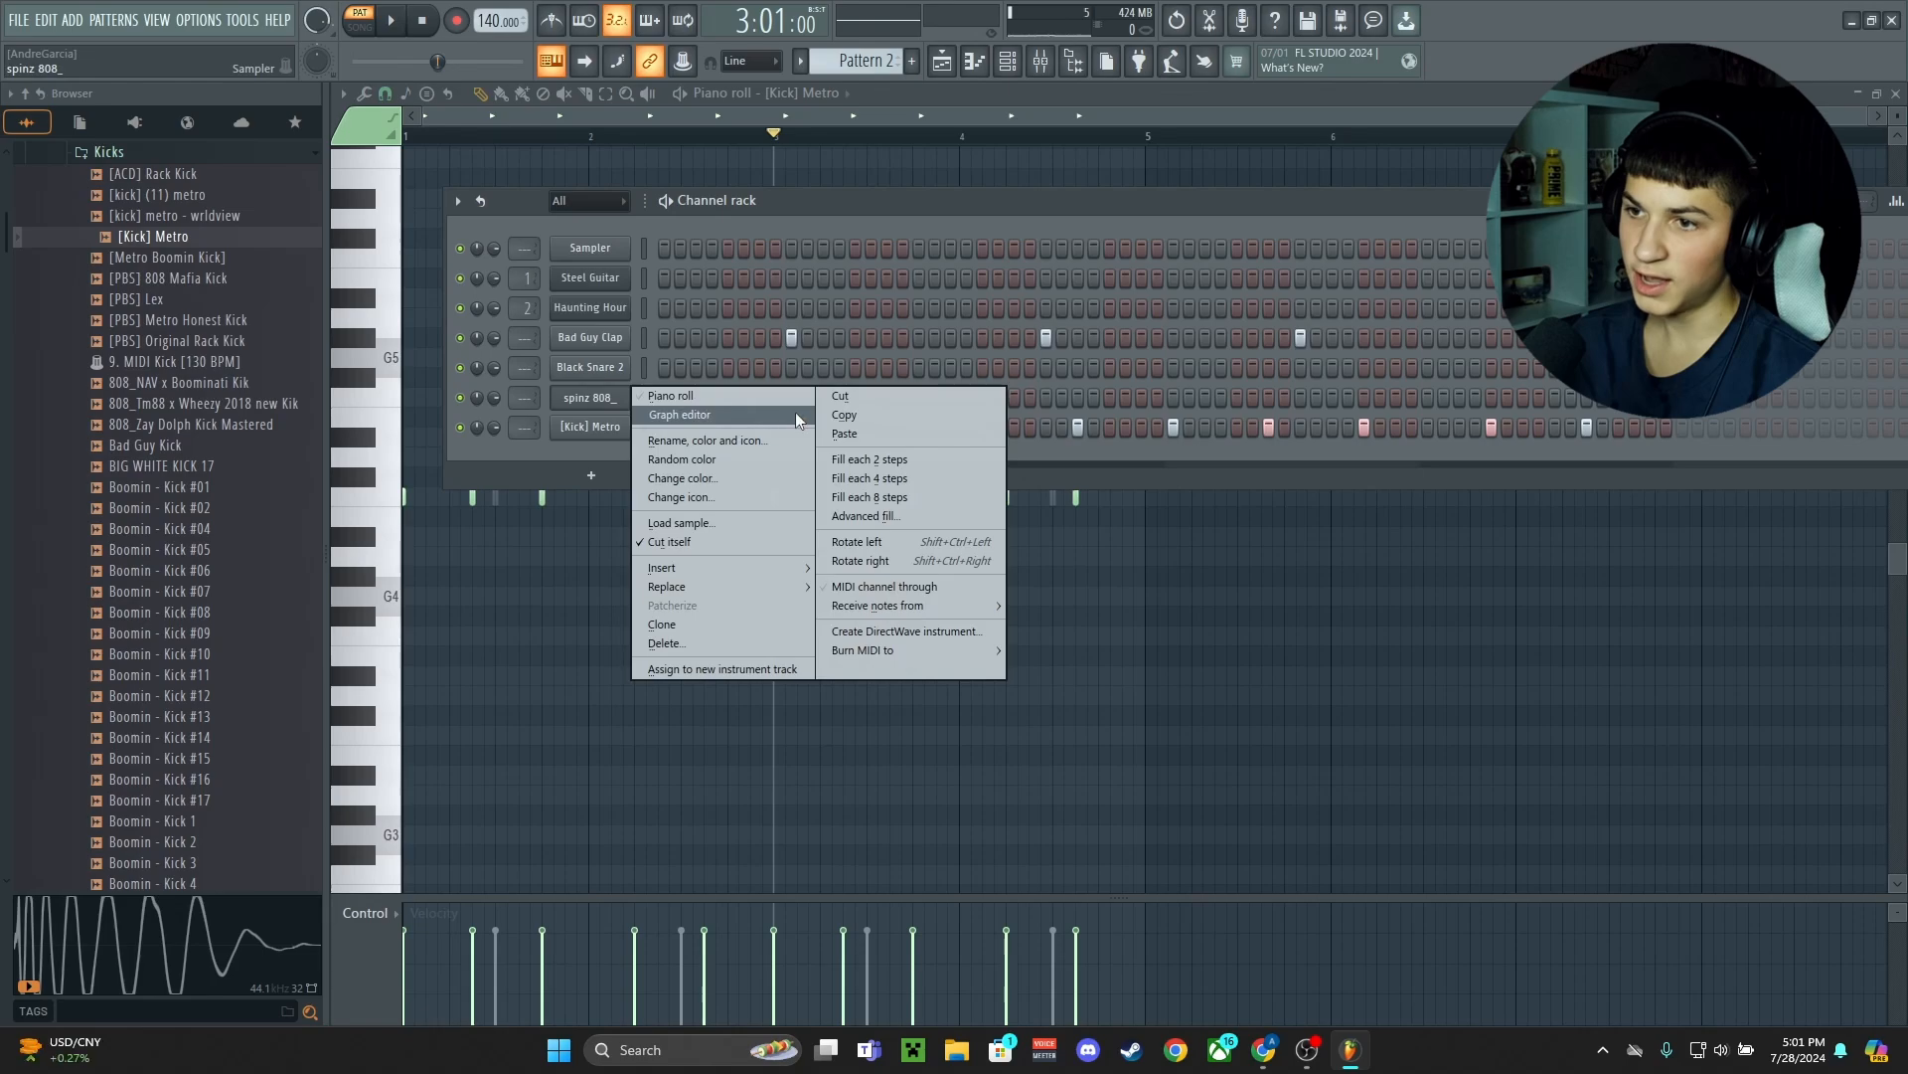
{"action": "left_click", "coordinate": [666, 398]}
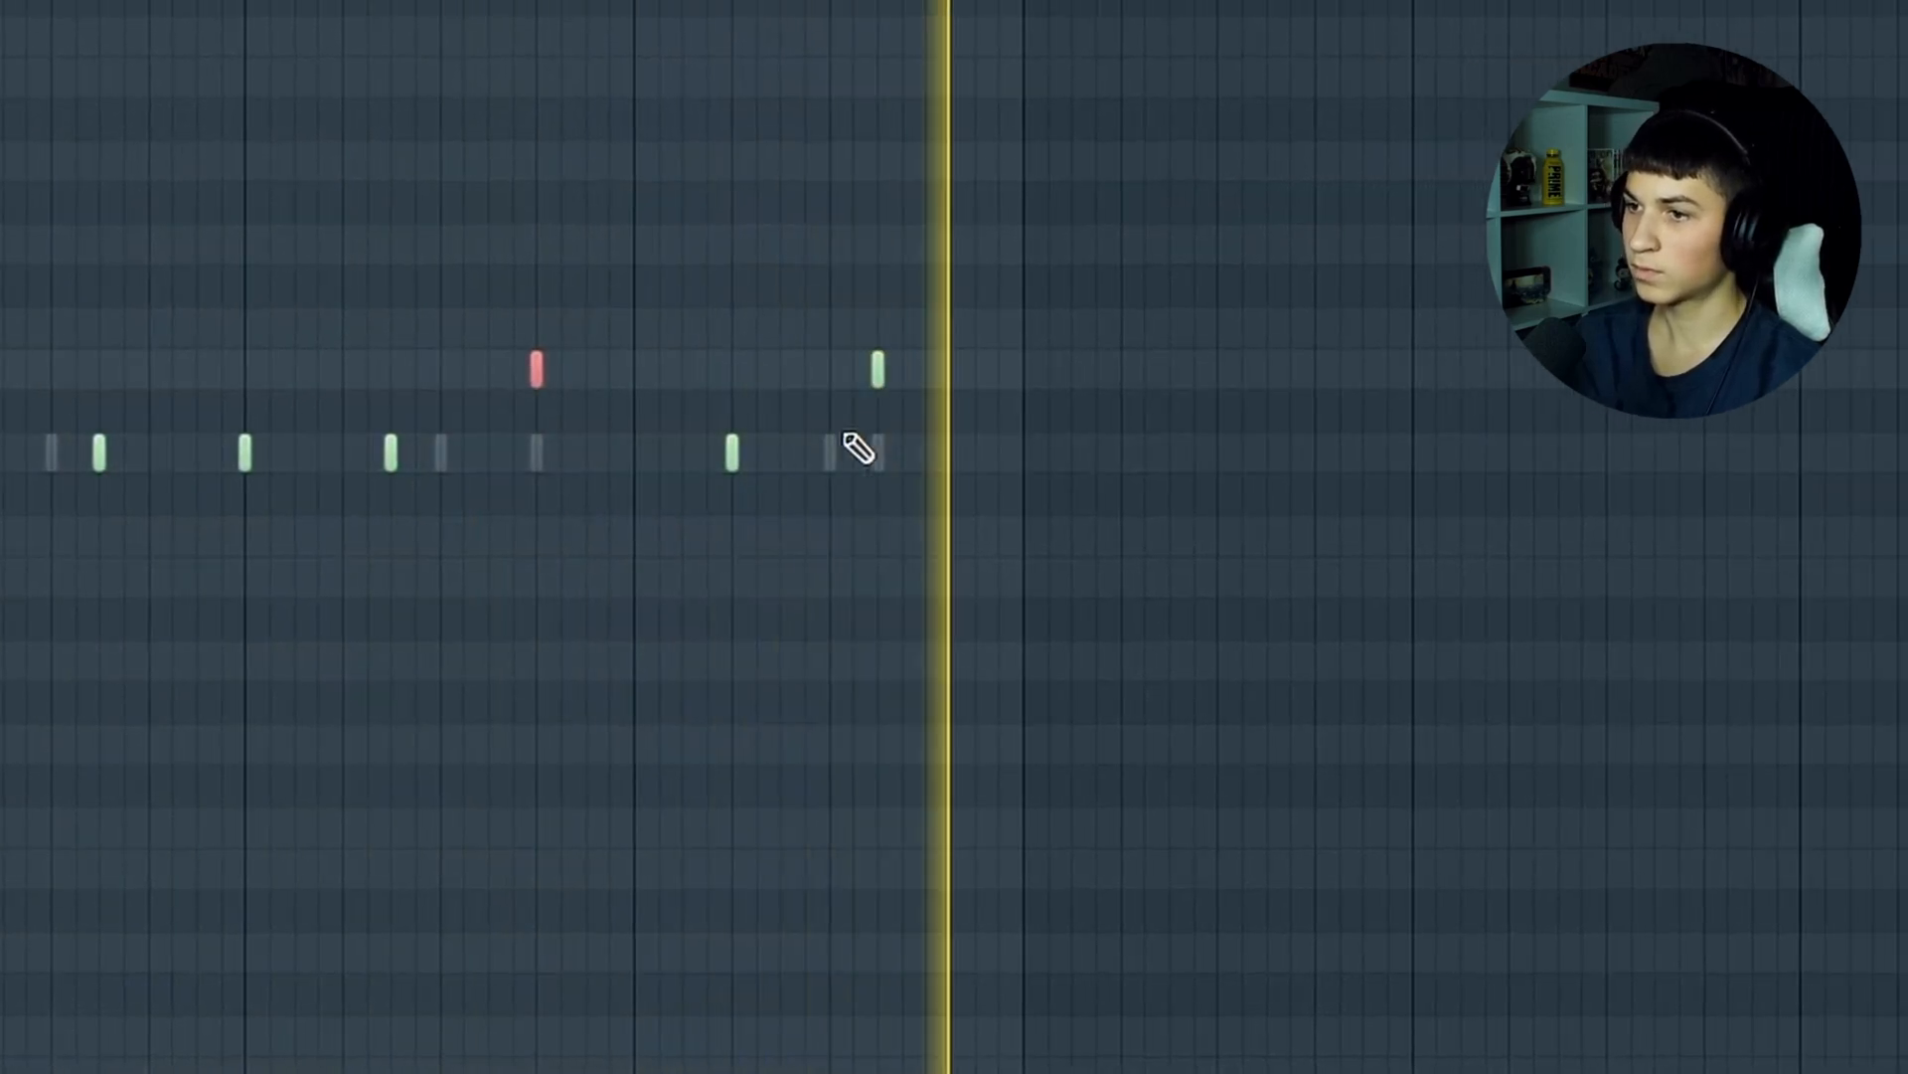
Duplicate the spinz 808_ notes into the second four bars and lower the copy five semitones to start on G4
{"action": "left_click_drag", "start_coordinate": [1438, 565], "coordinate": [897, 370]}
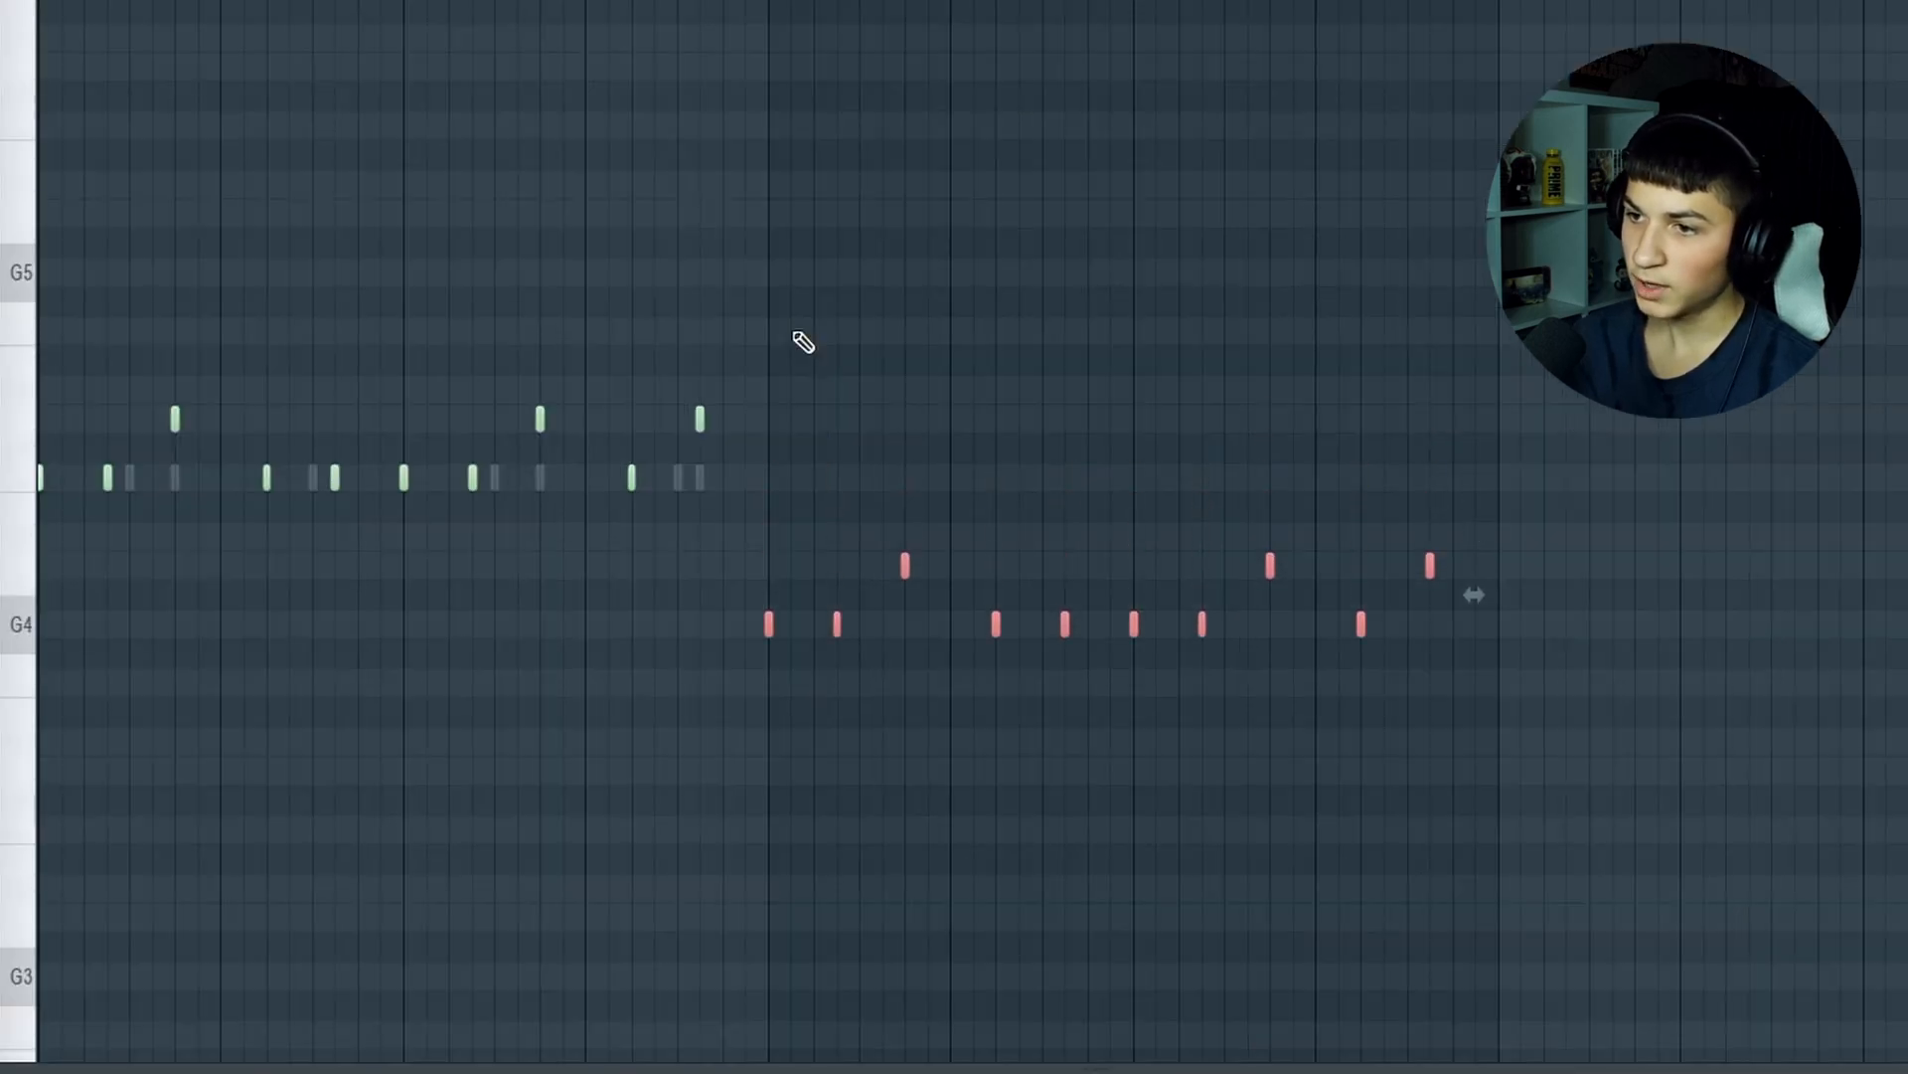
{"action": "left_click", "coordinate": [1541, 654]}
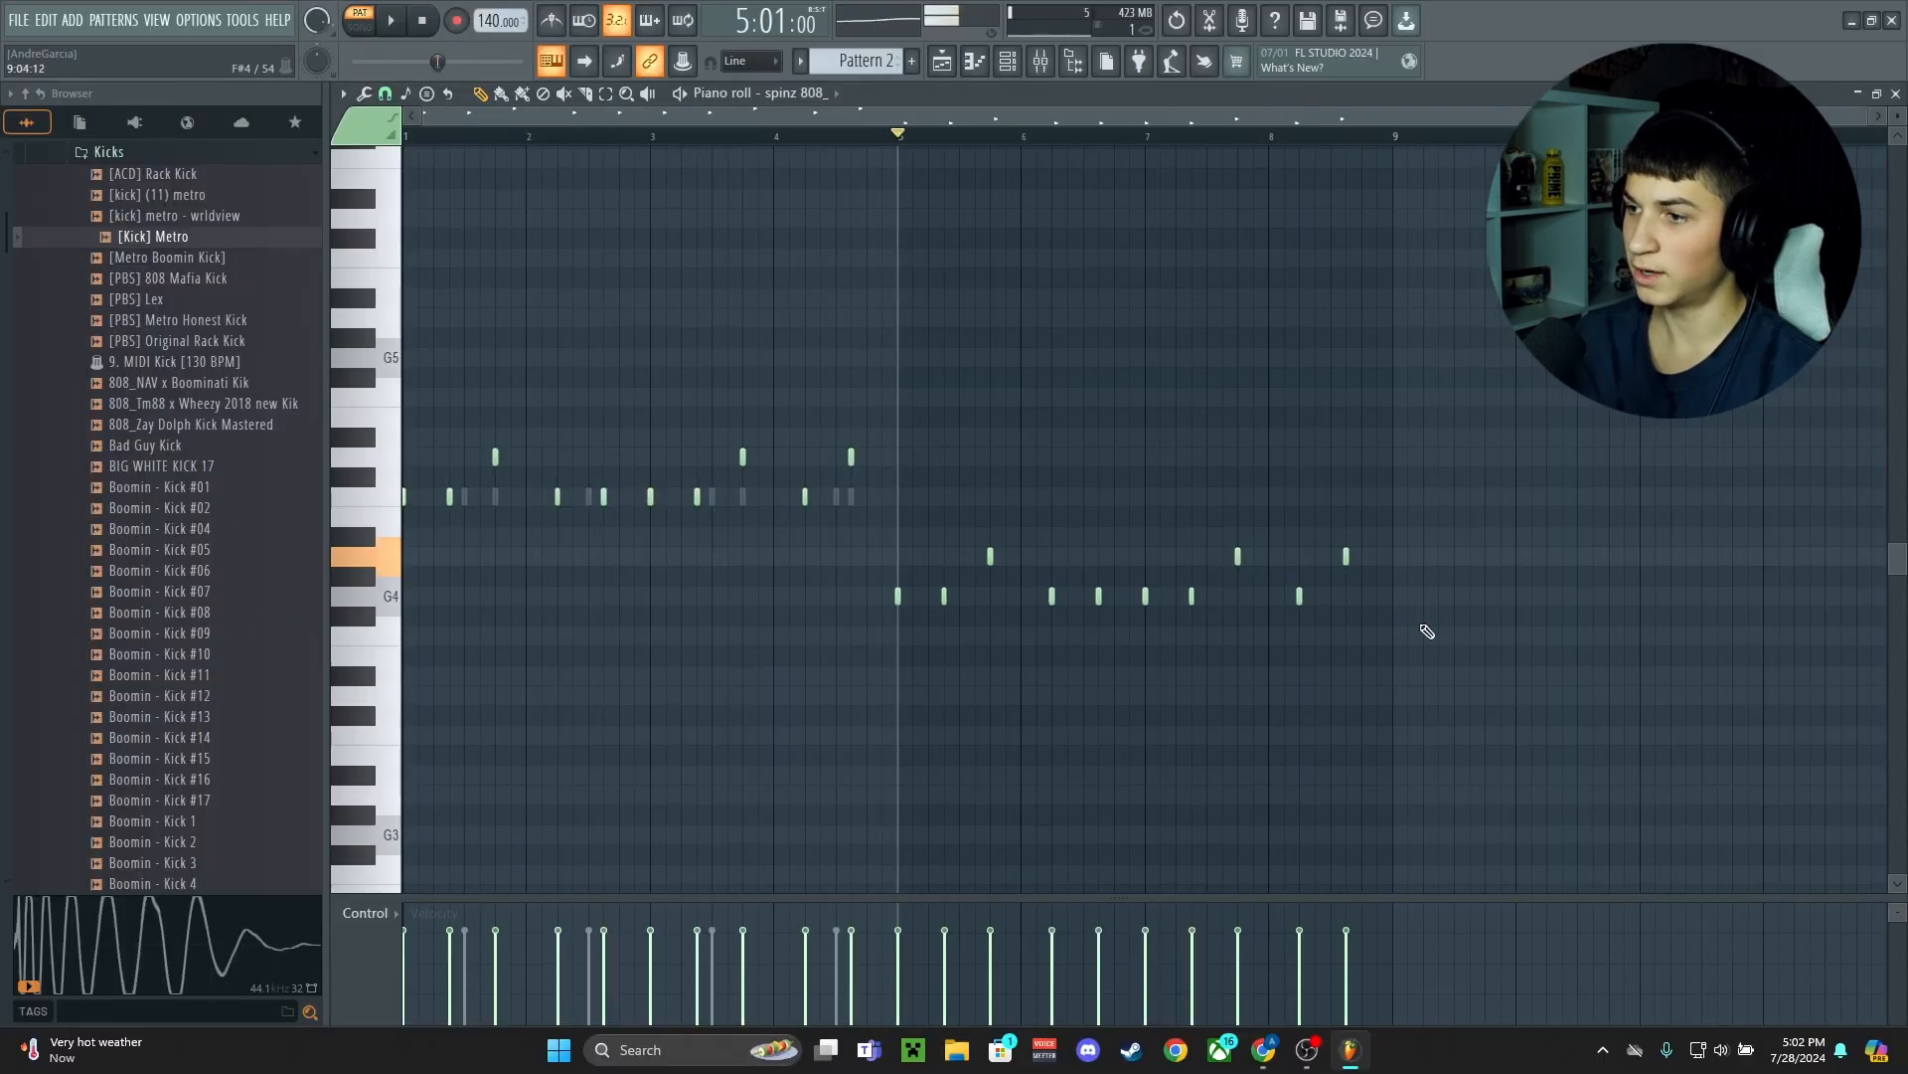
{"action": "scroll", "coordinate": [1428, 631], "scroll_direction": "up", "scroll_amount": 3}
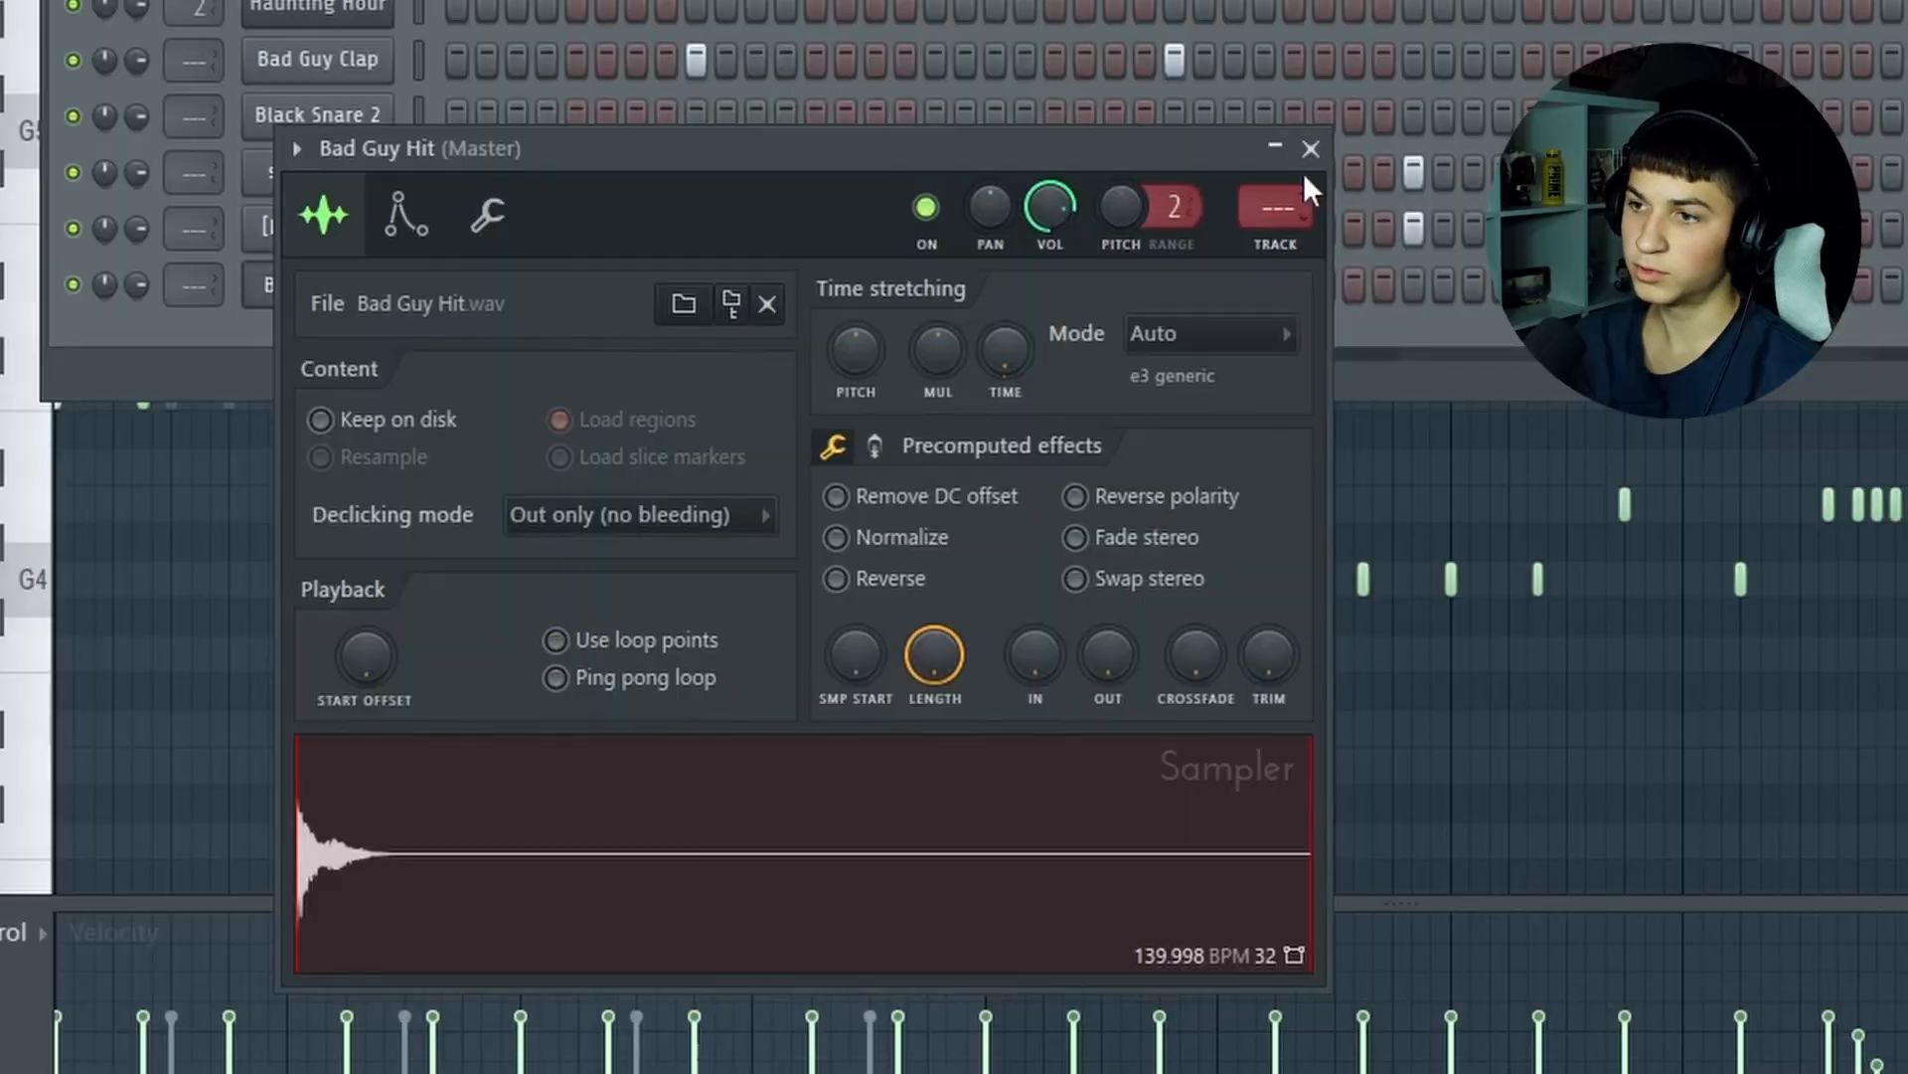
Draw a D#5 note at the end of bar 4 in the Bad Guy Hit hi-hat line and chop it into a three-hit roll
{"action": "left_click", "coordinate": [1310, 149]}
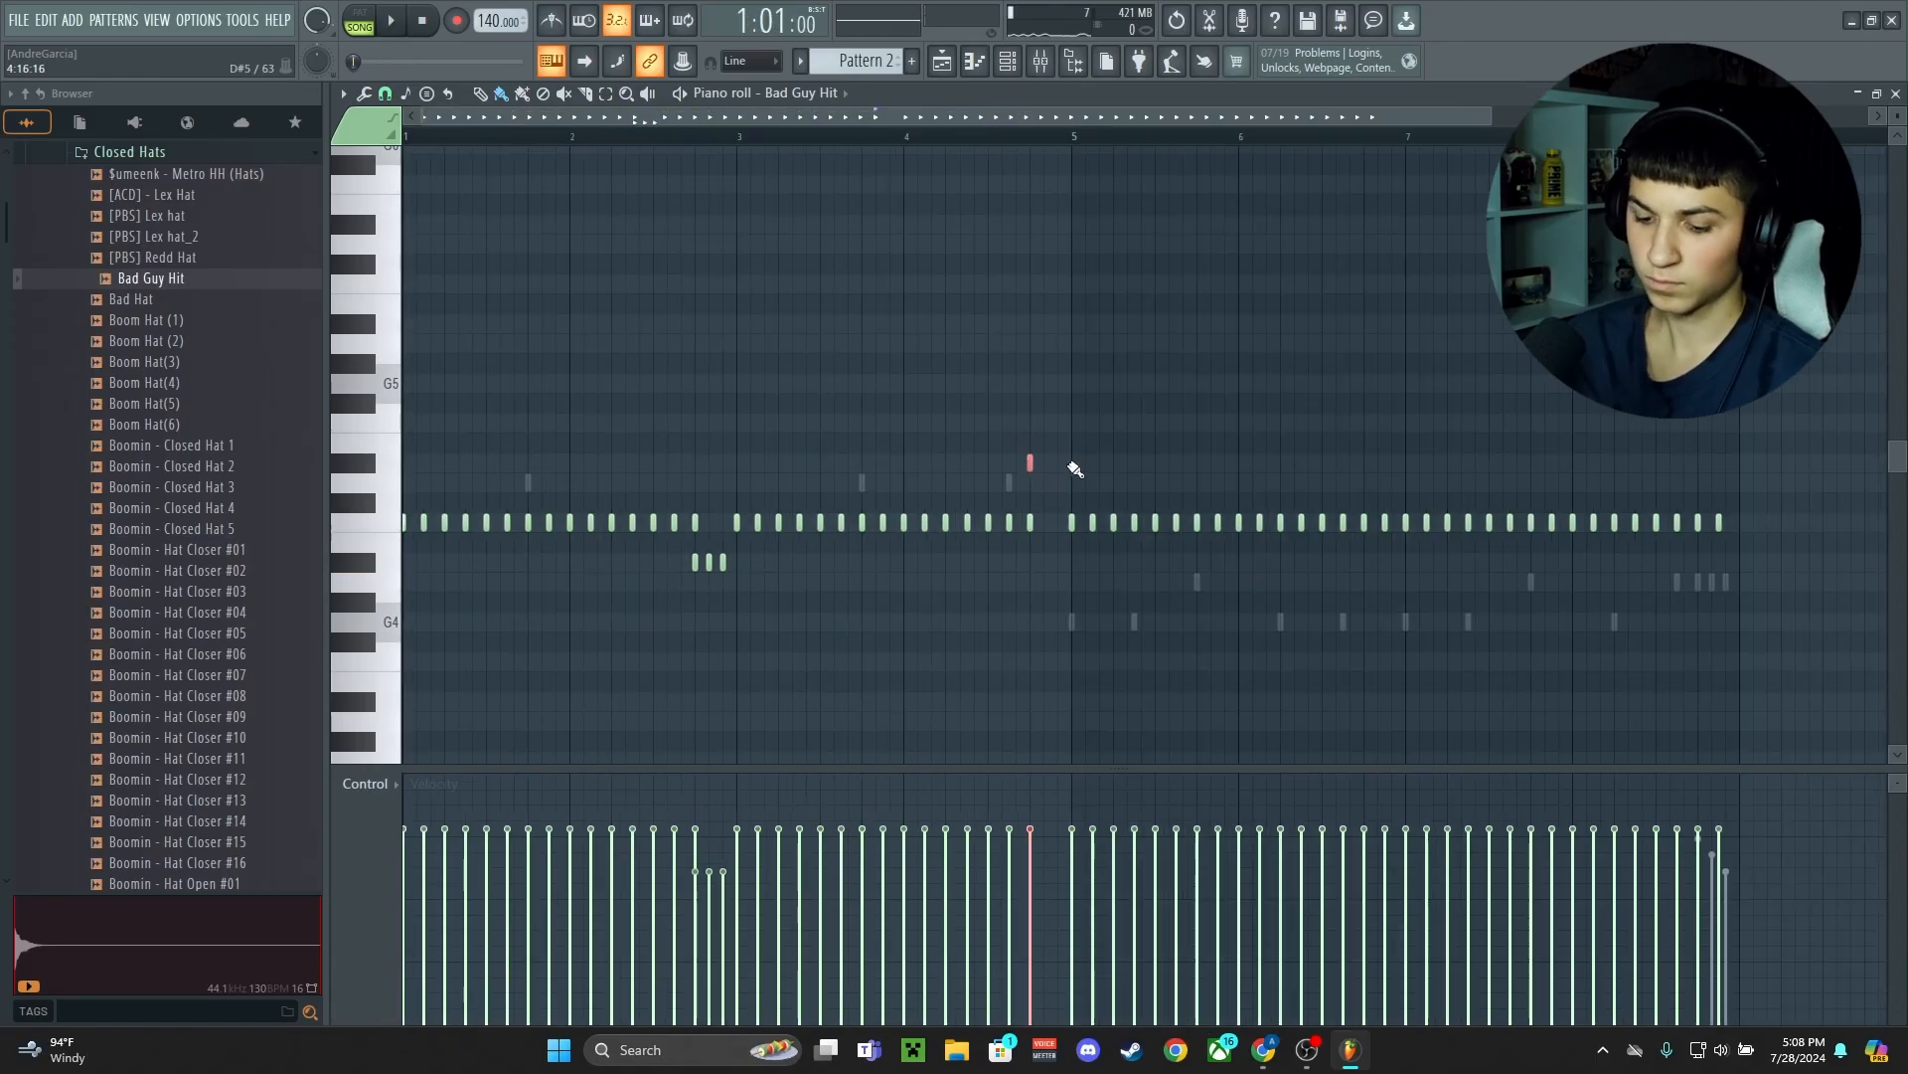
{"action": "left_click_drag", "start_coordinate": [1033, 463], "coordinate": [1072, 463]}
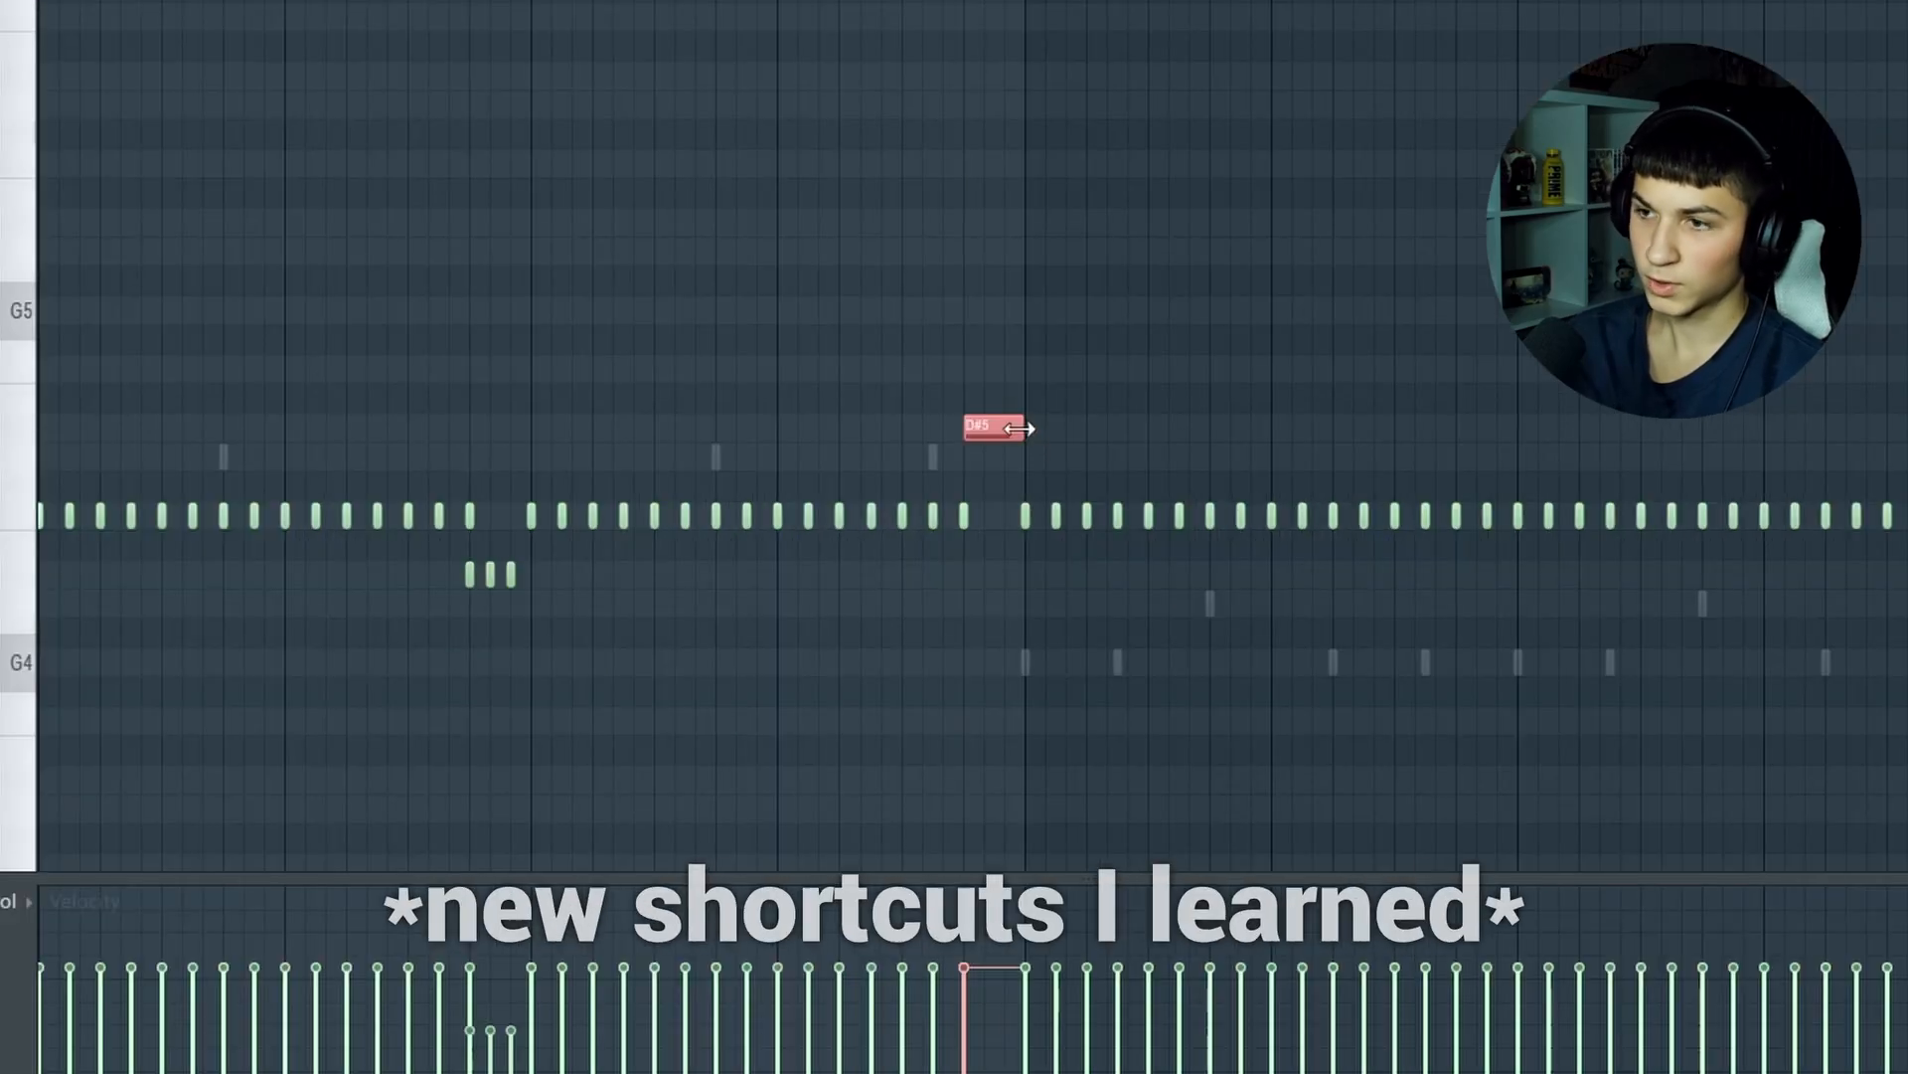
{"action": "key", "text": "alt+u"}
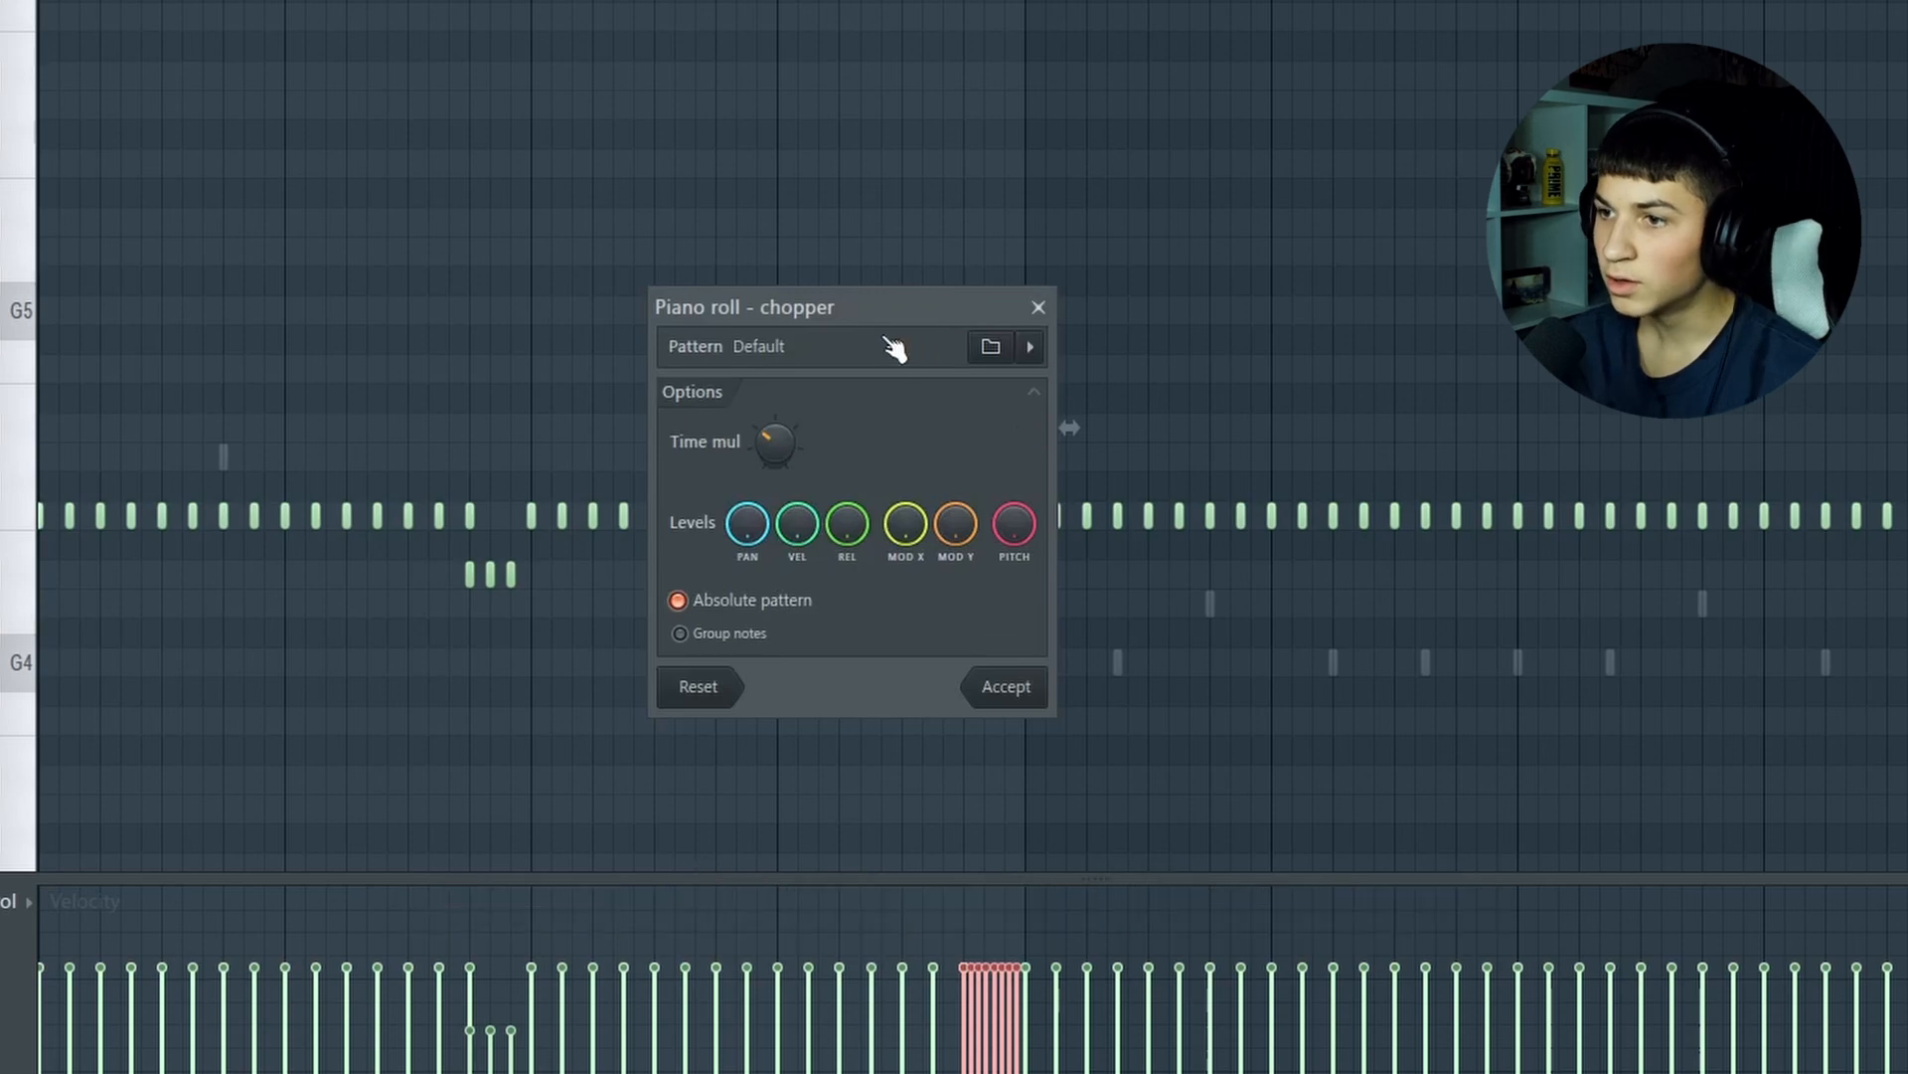
{"action": "left_click_drag", "start_coordinate": [894, 348], "coordinate": [1366, 305]}
Raise the eight-hit Bad Guy Hit roll five semitones to G5 while playing the beat
{"action": "key", "text": "space"}
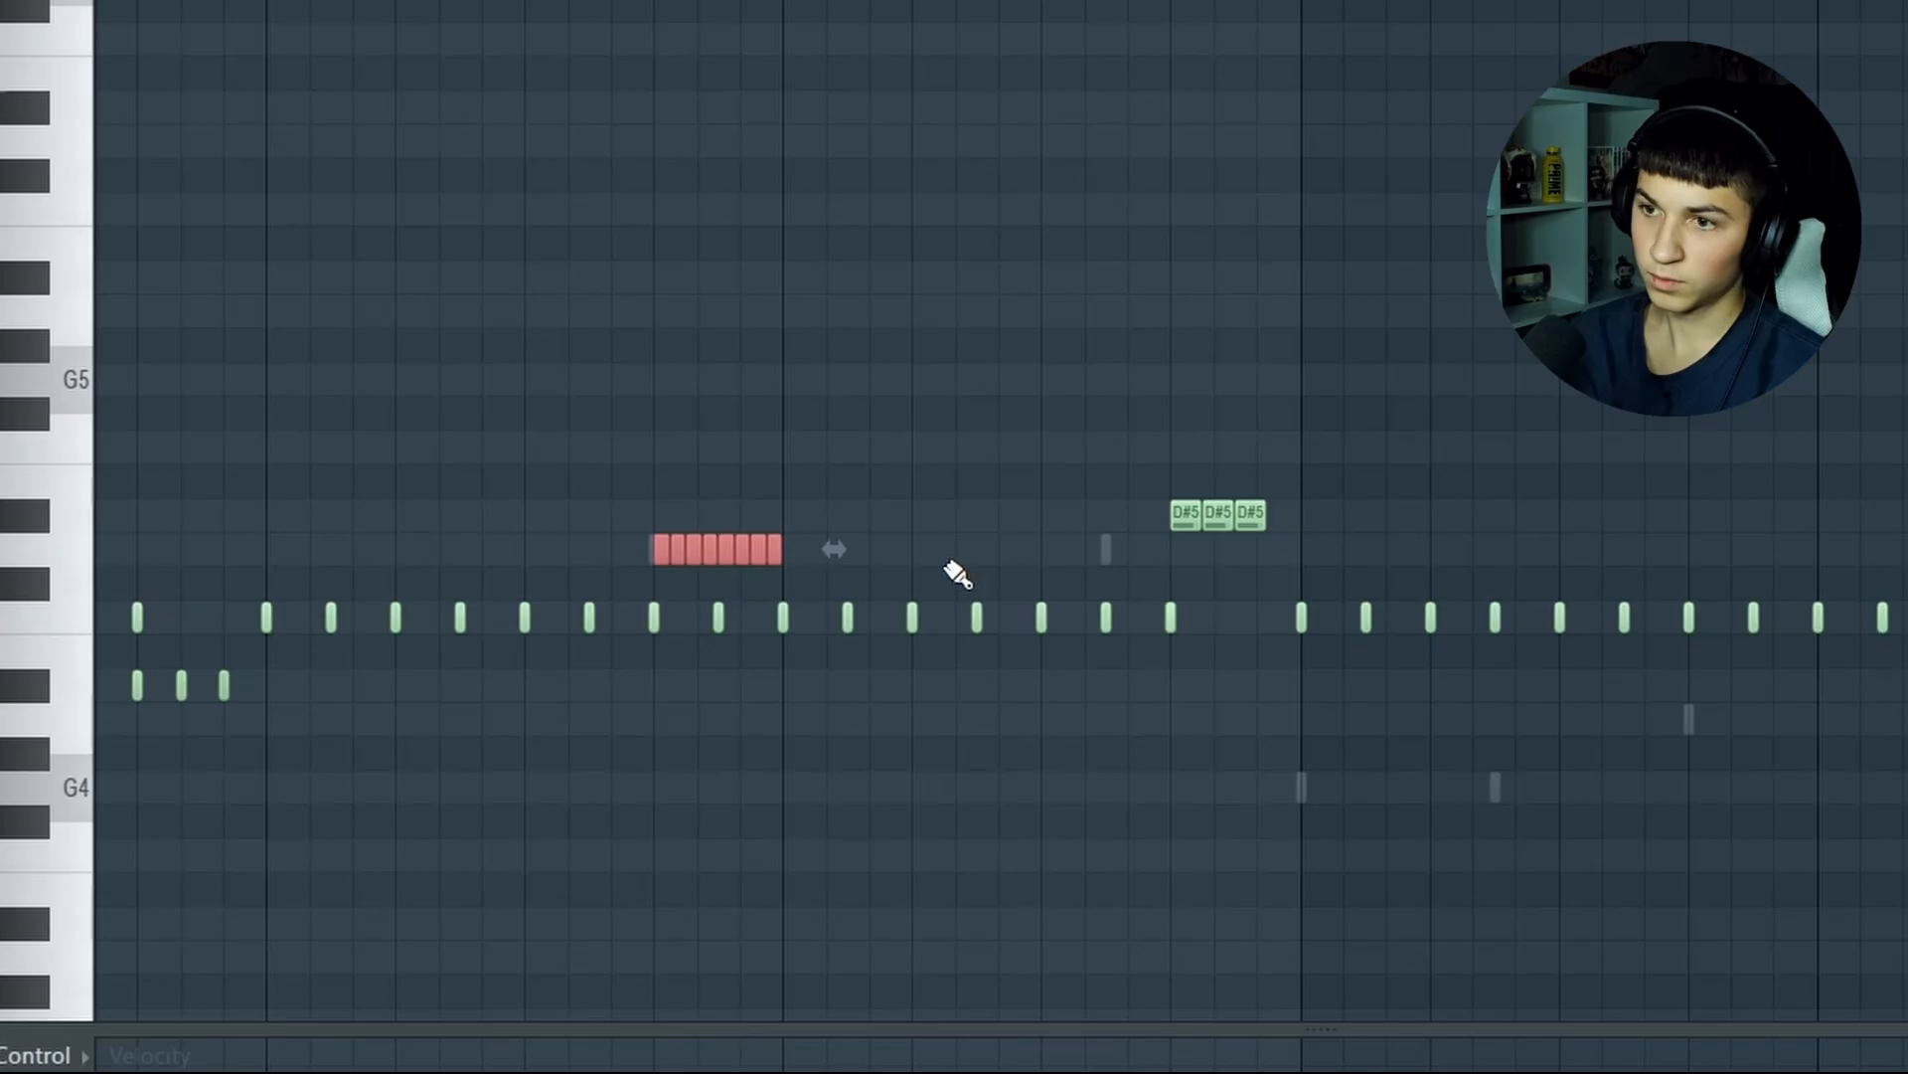
{"action": "key", "text": "space"}
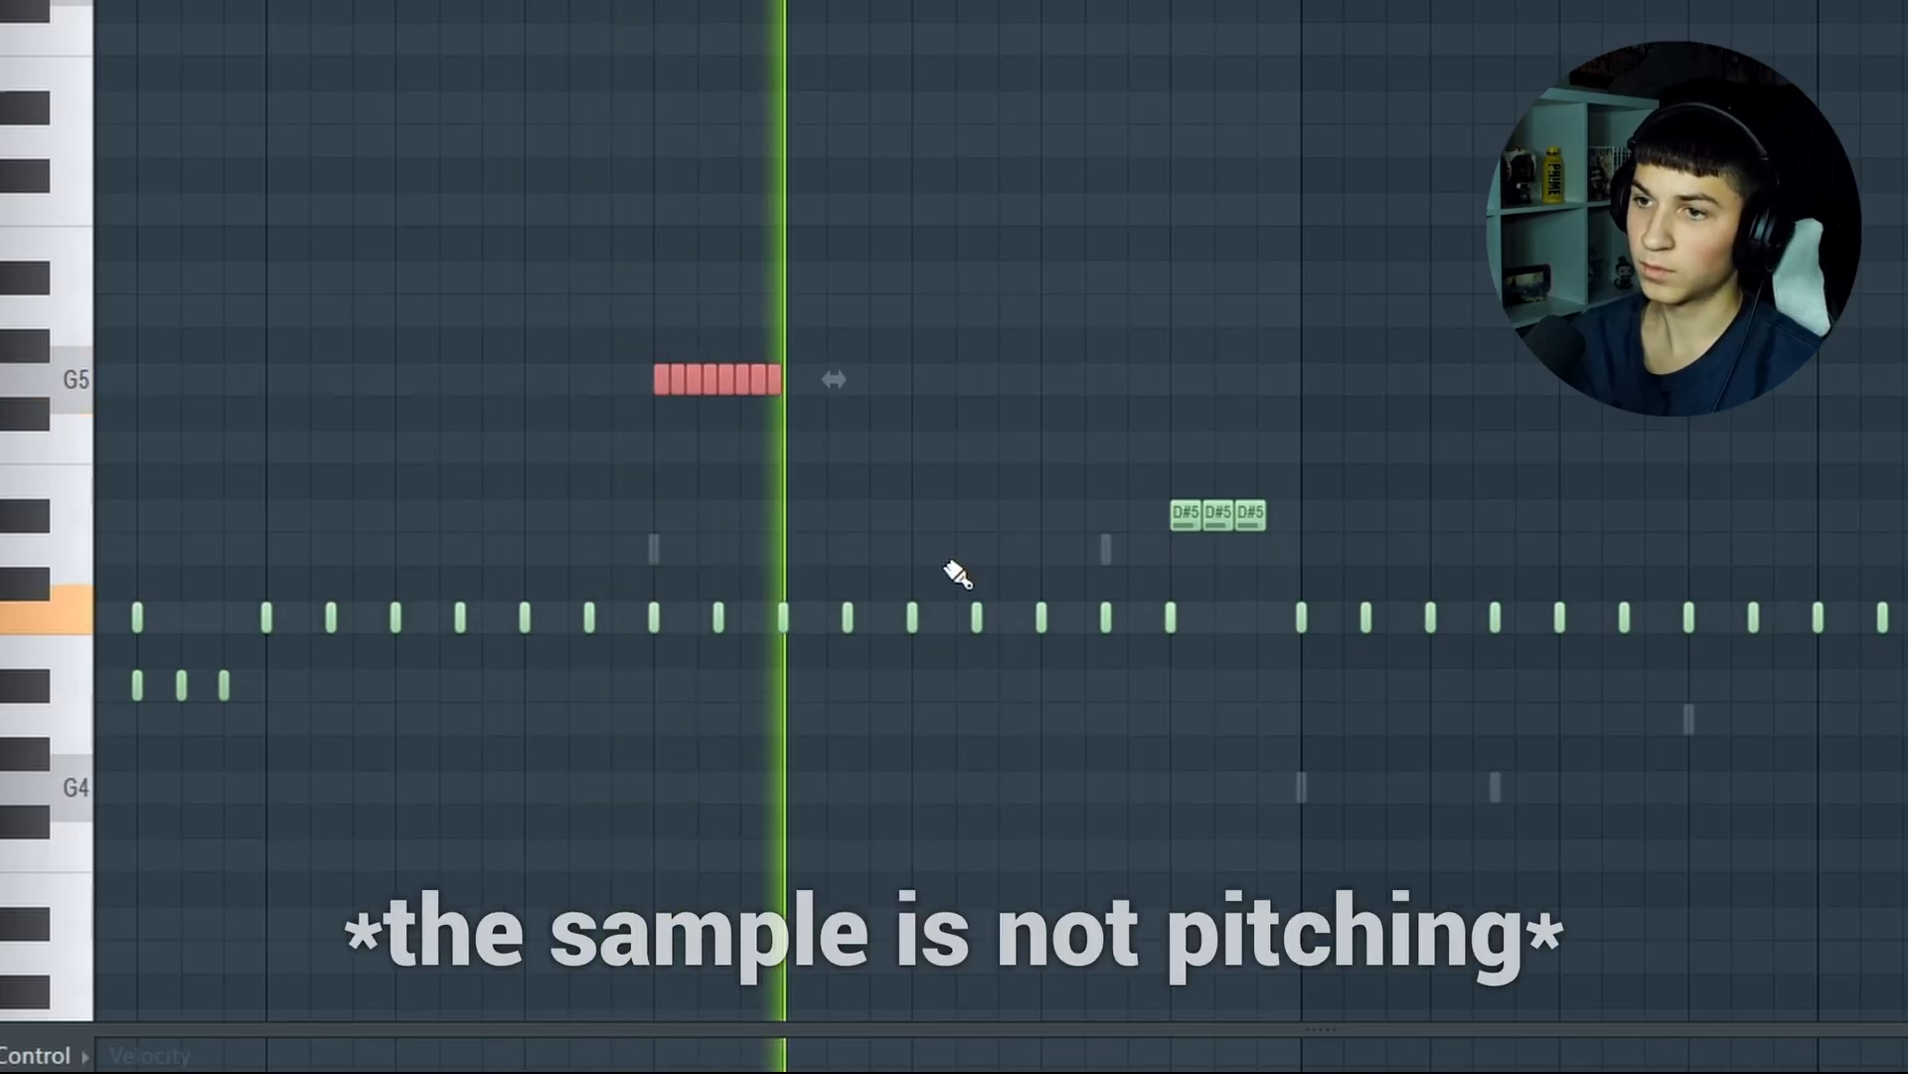
{"action": "key", "text": "shift+Up"}
{"action": "key", "text": "shift+Up"}
{"action": "key", "text": "shift+Up"}
{"action": "key", "text": "shift+Up"}
{"action": "key", "text": "shift+Up"}
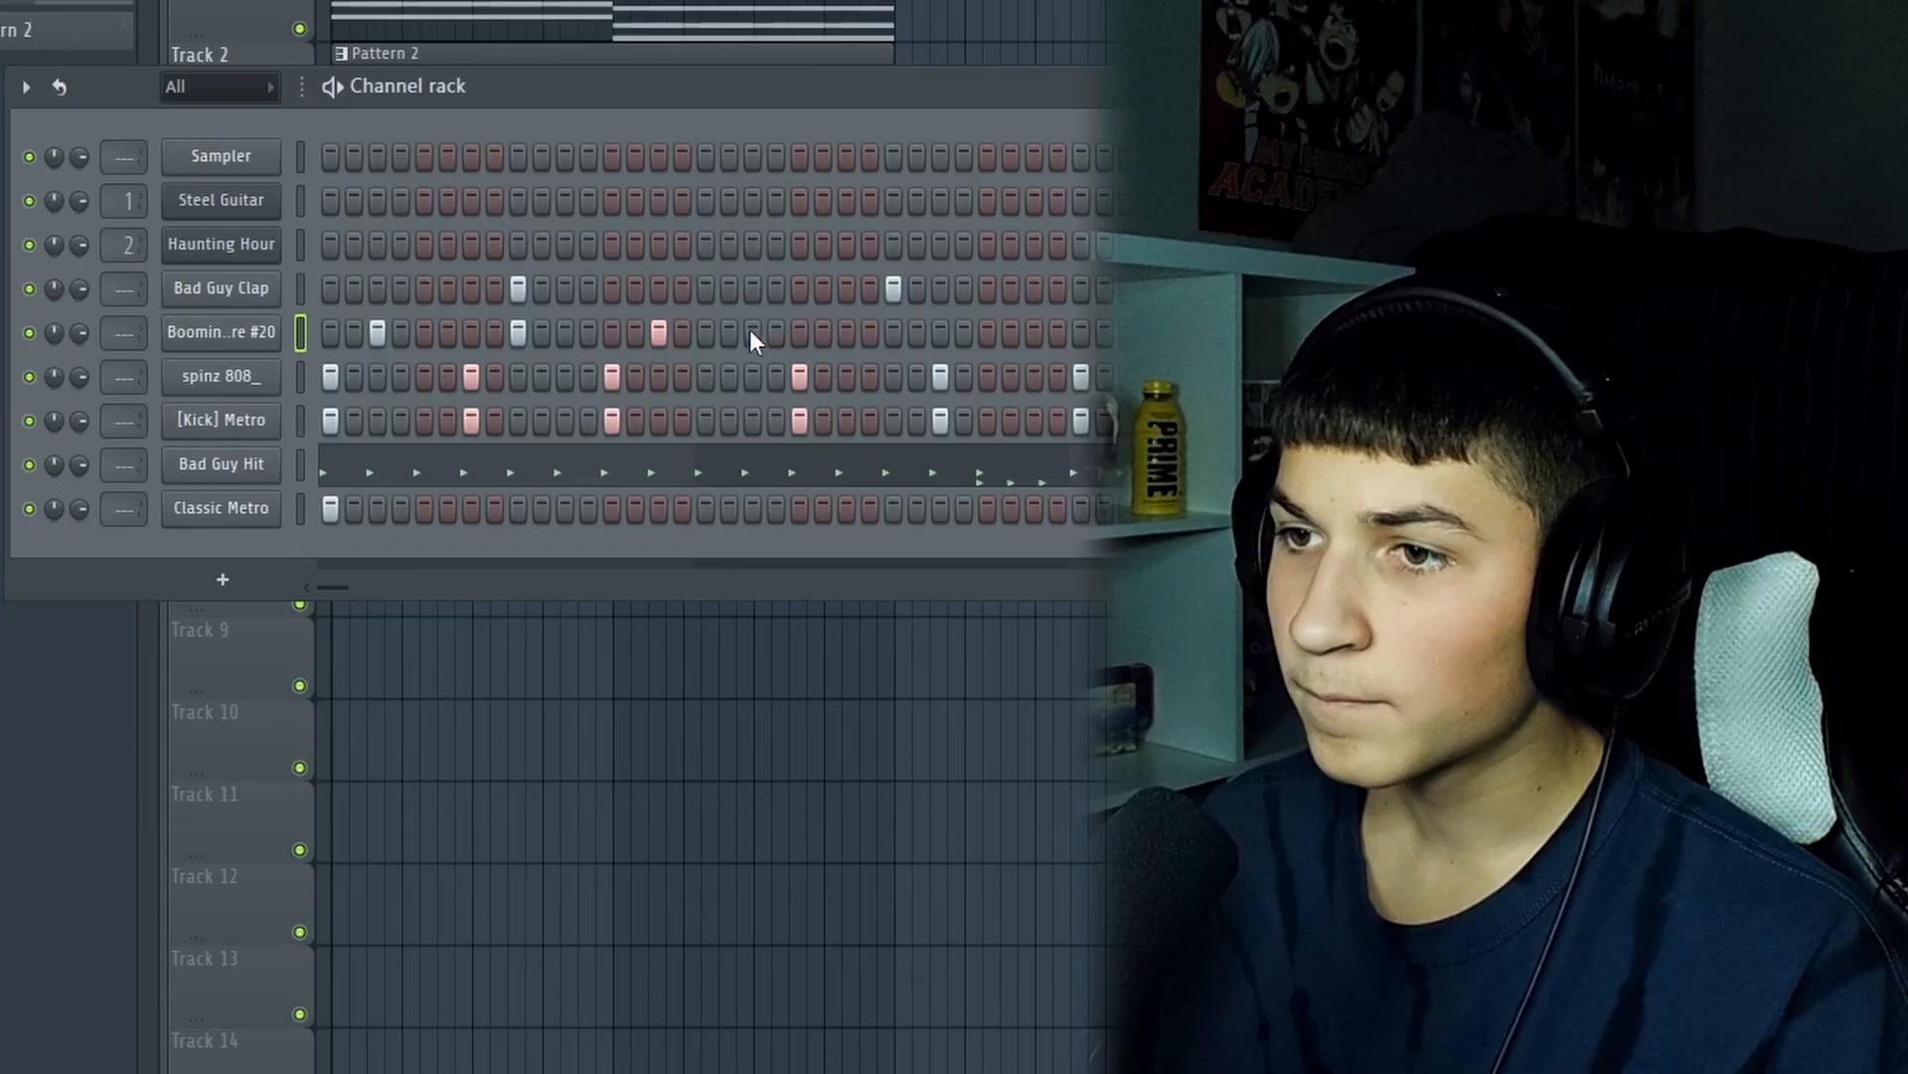
Add another step to the Boomin - Snare #20 sequence and play the drum pattern back
{"action": "left_click", "coordinate": [887, 398]}
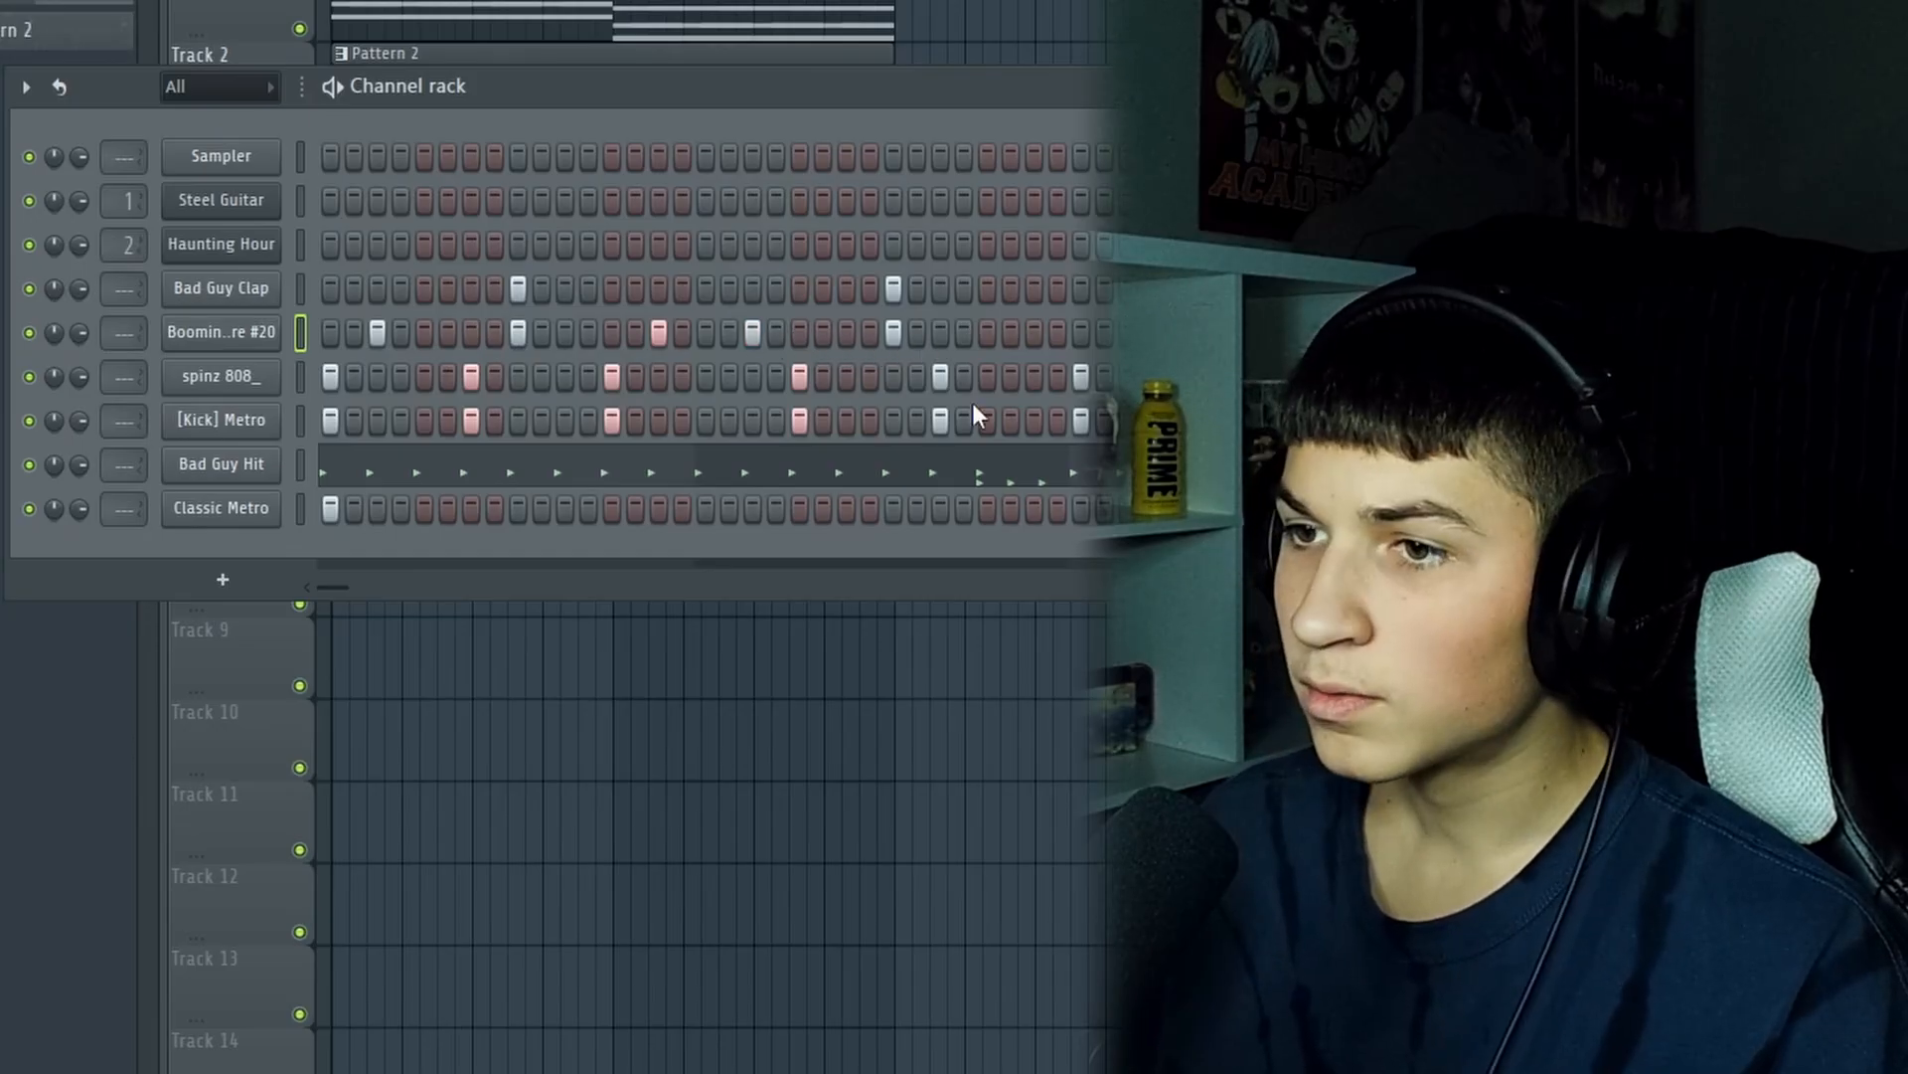
{"action": "key", "text": "space"}
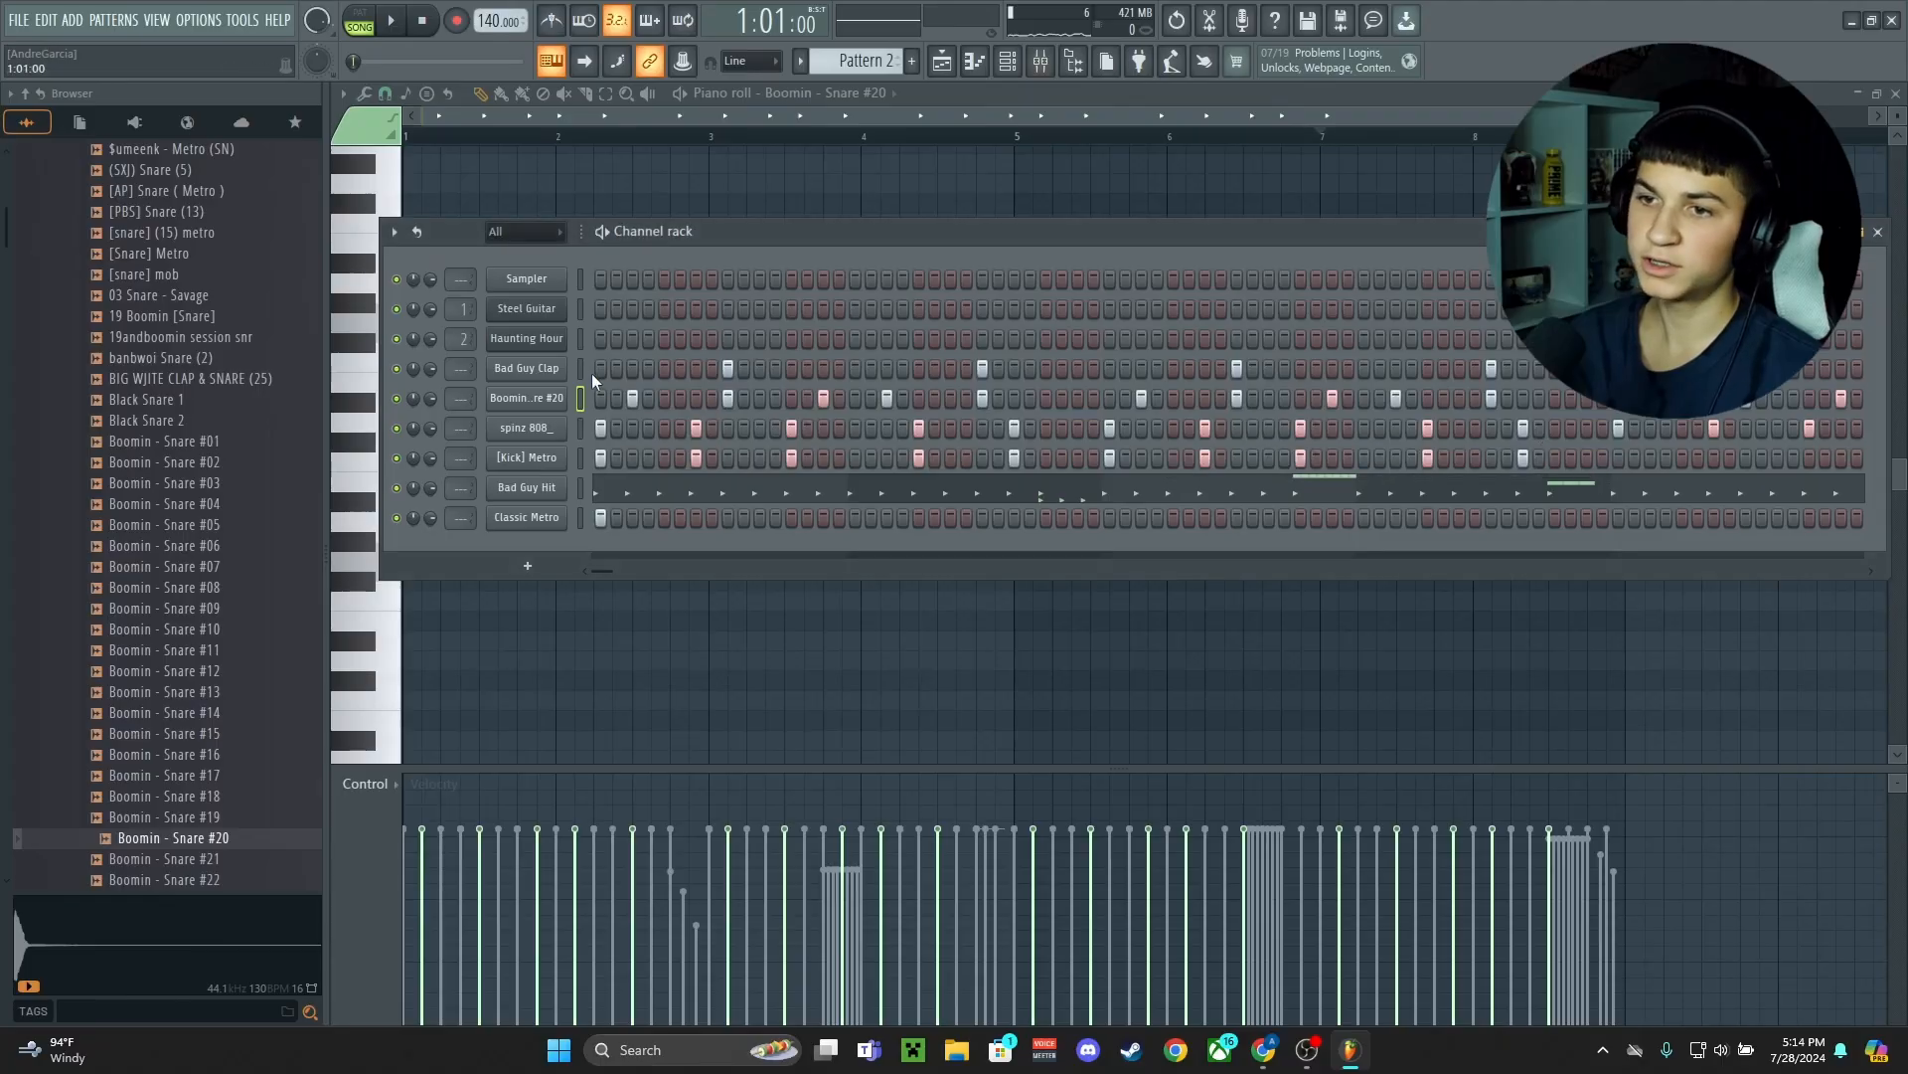
Sidechain the [Kick] Metro mixer track to the spinz 808_ track and load an effect into the kick's first slot
{"action": "key", "text": "F9"}
{"action": "right_click", "coordinate": [849, 755]}
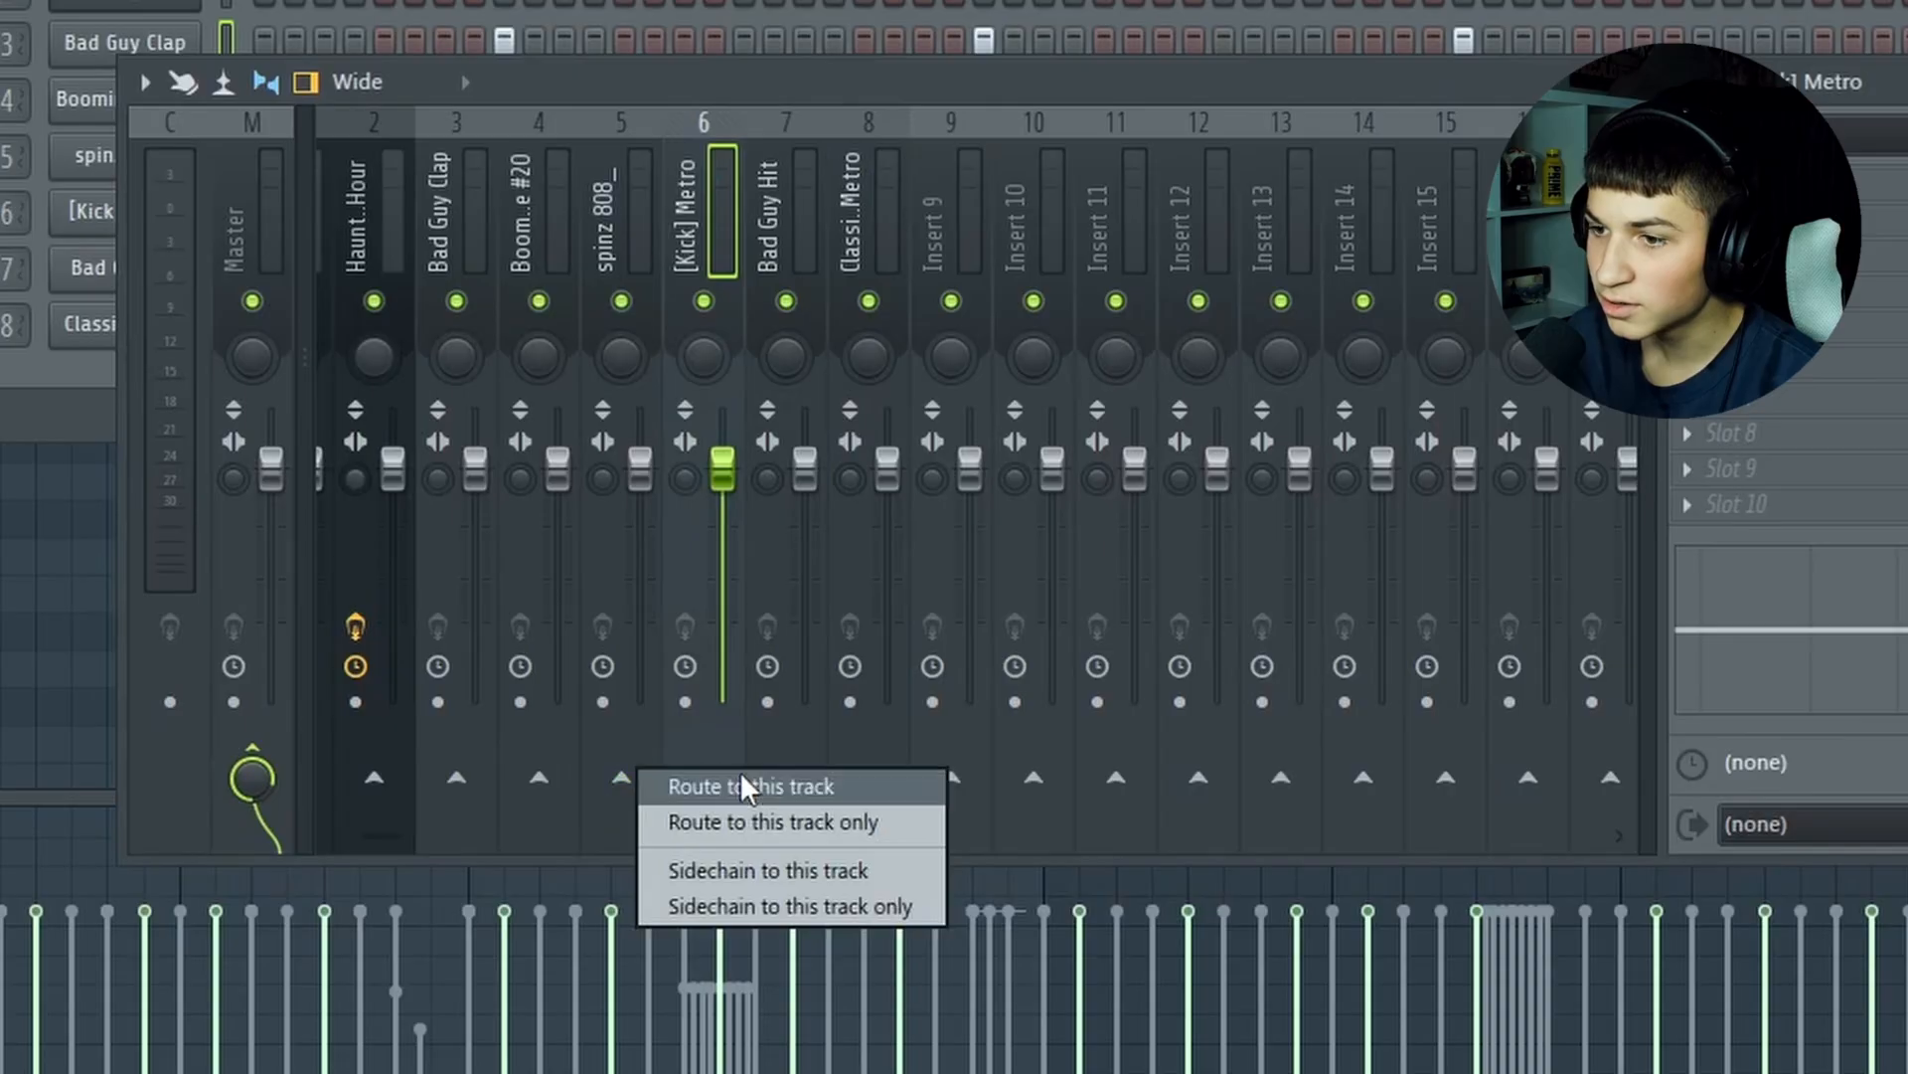
{"action": "left_click", "coordinate": [759, 870]}
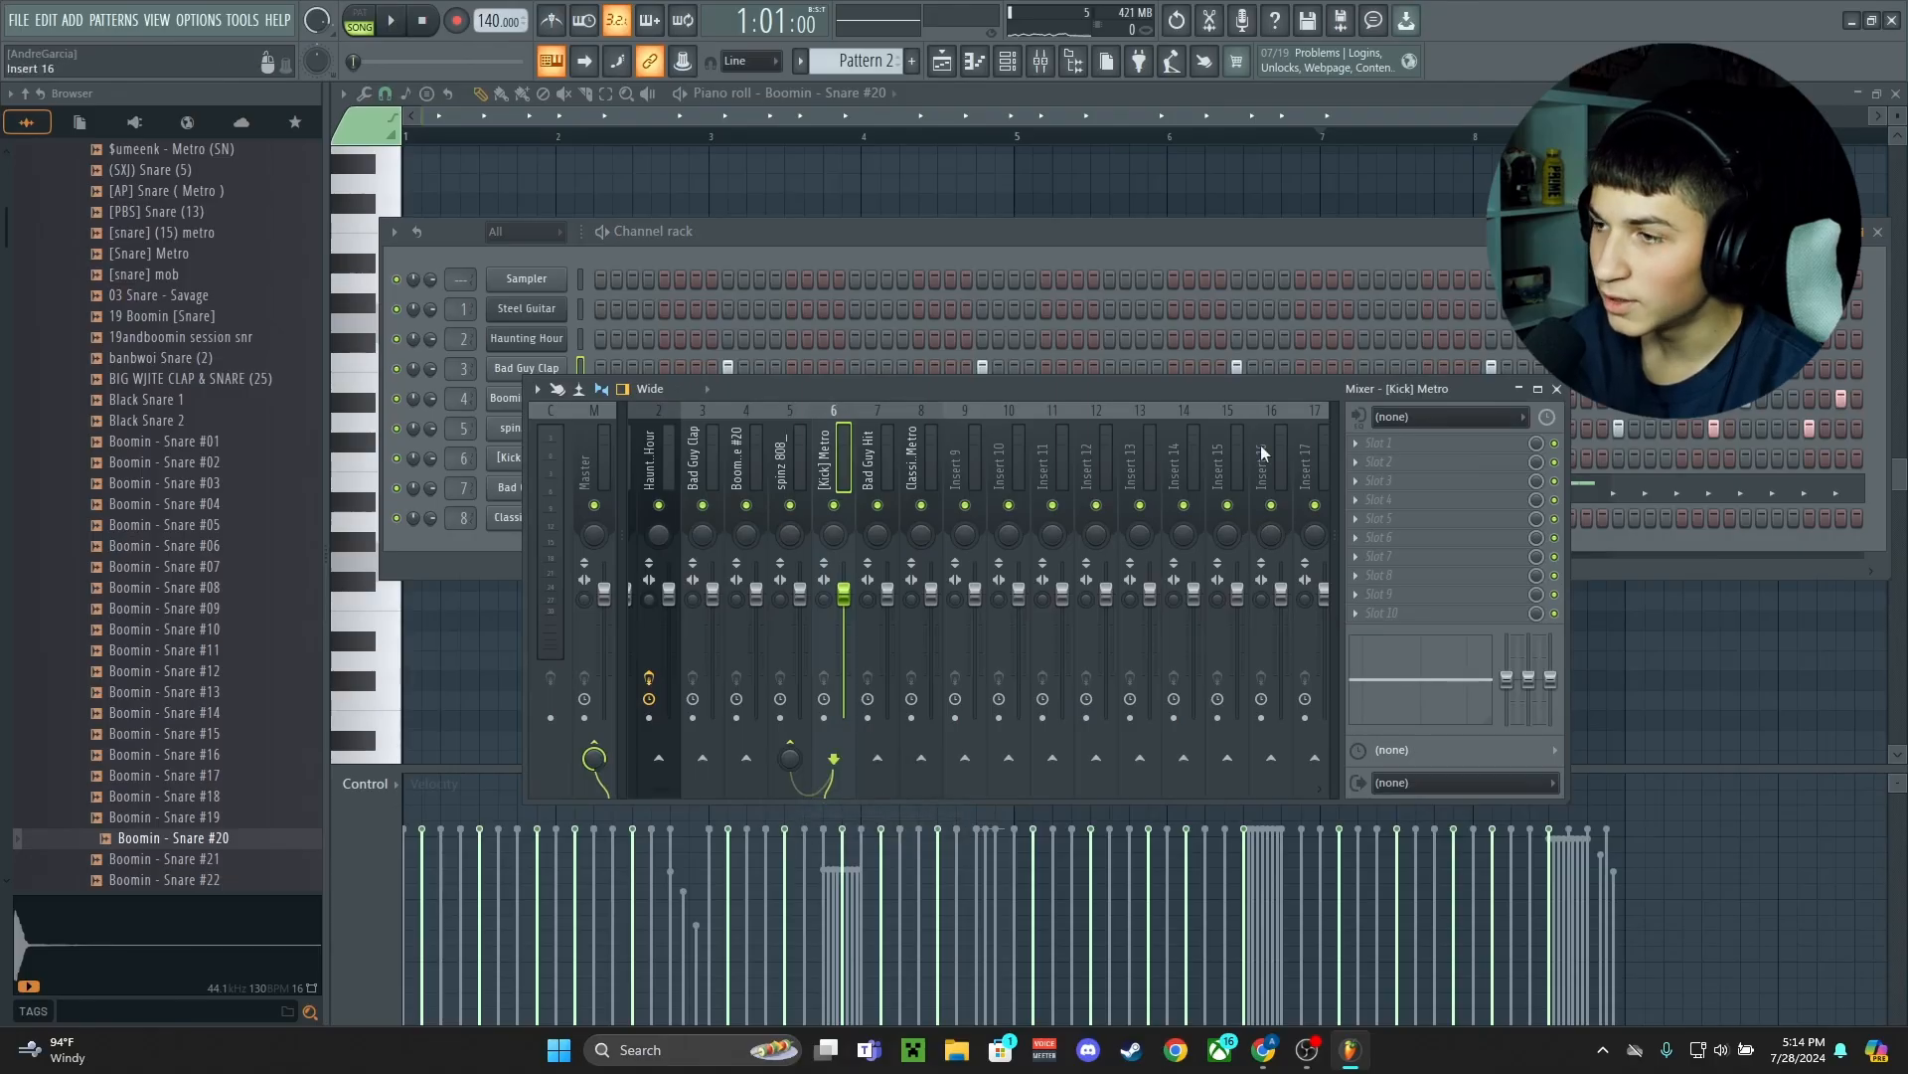
{"action": "left_click", "coordinate": [1360, 445]}
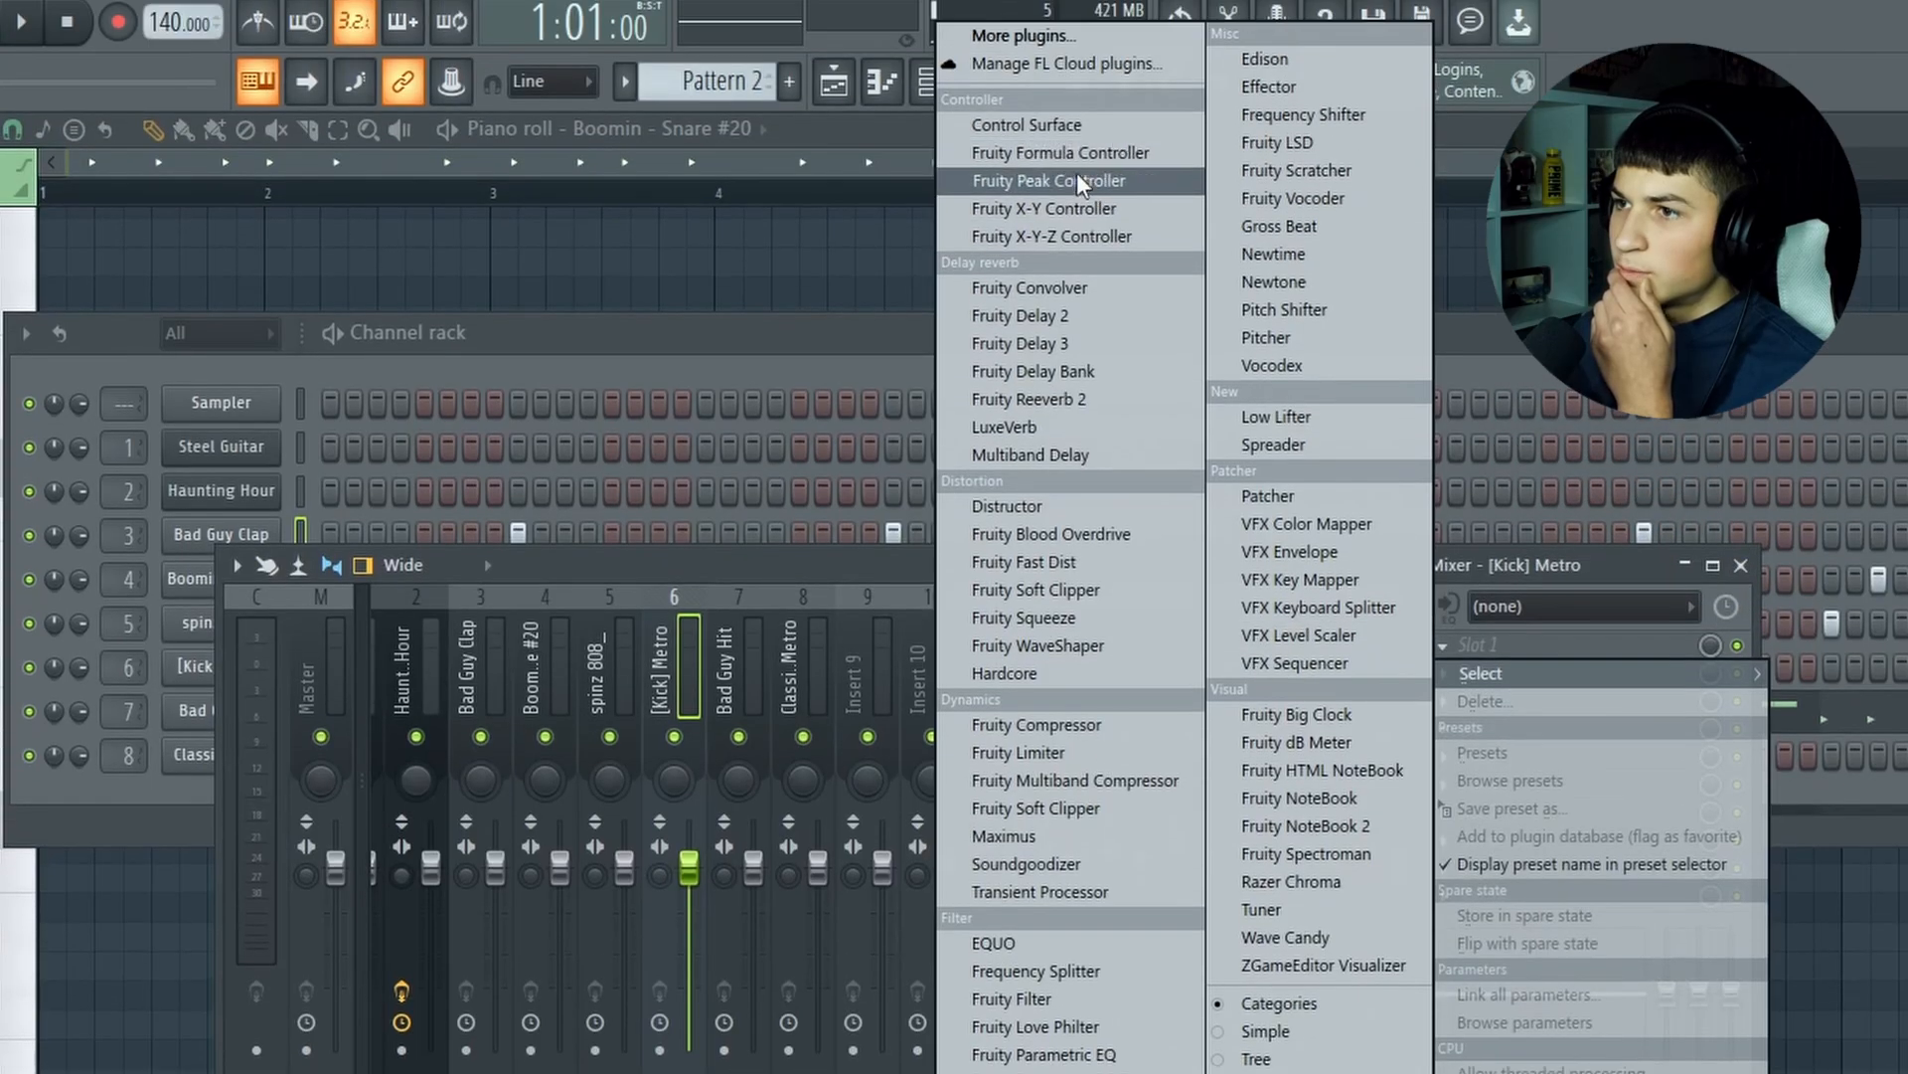
{"action": "left_click", "coordinate": [1087, 129]}
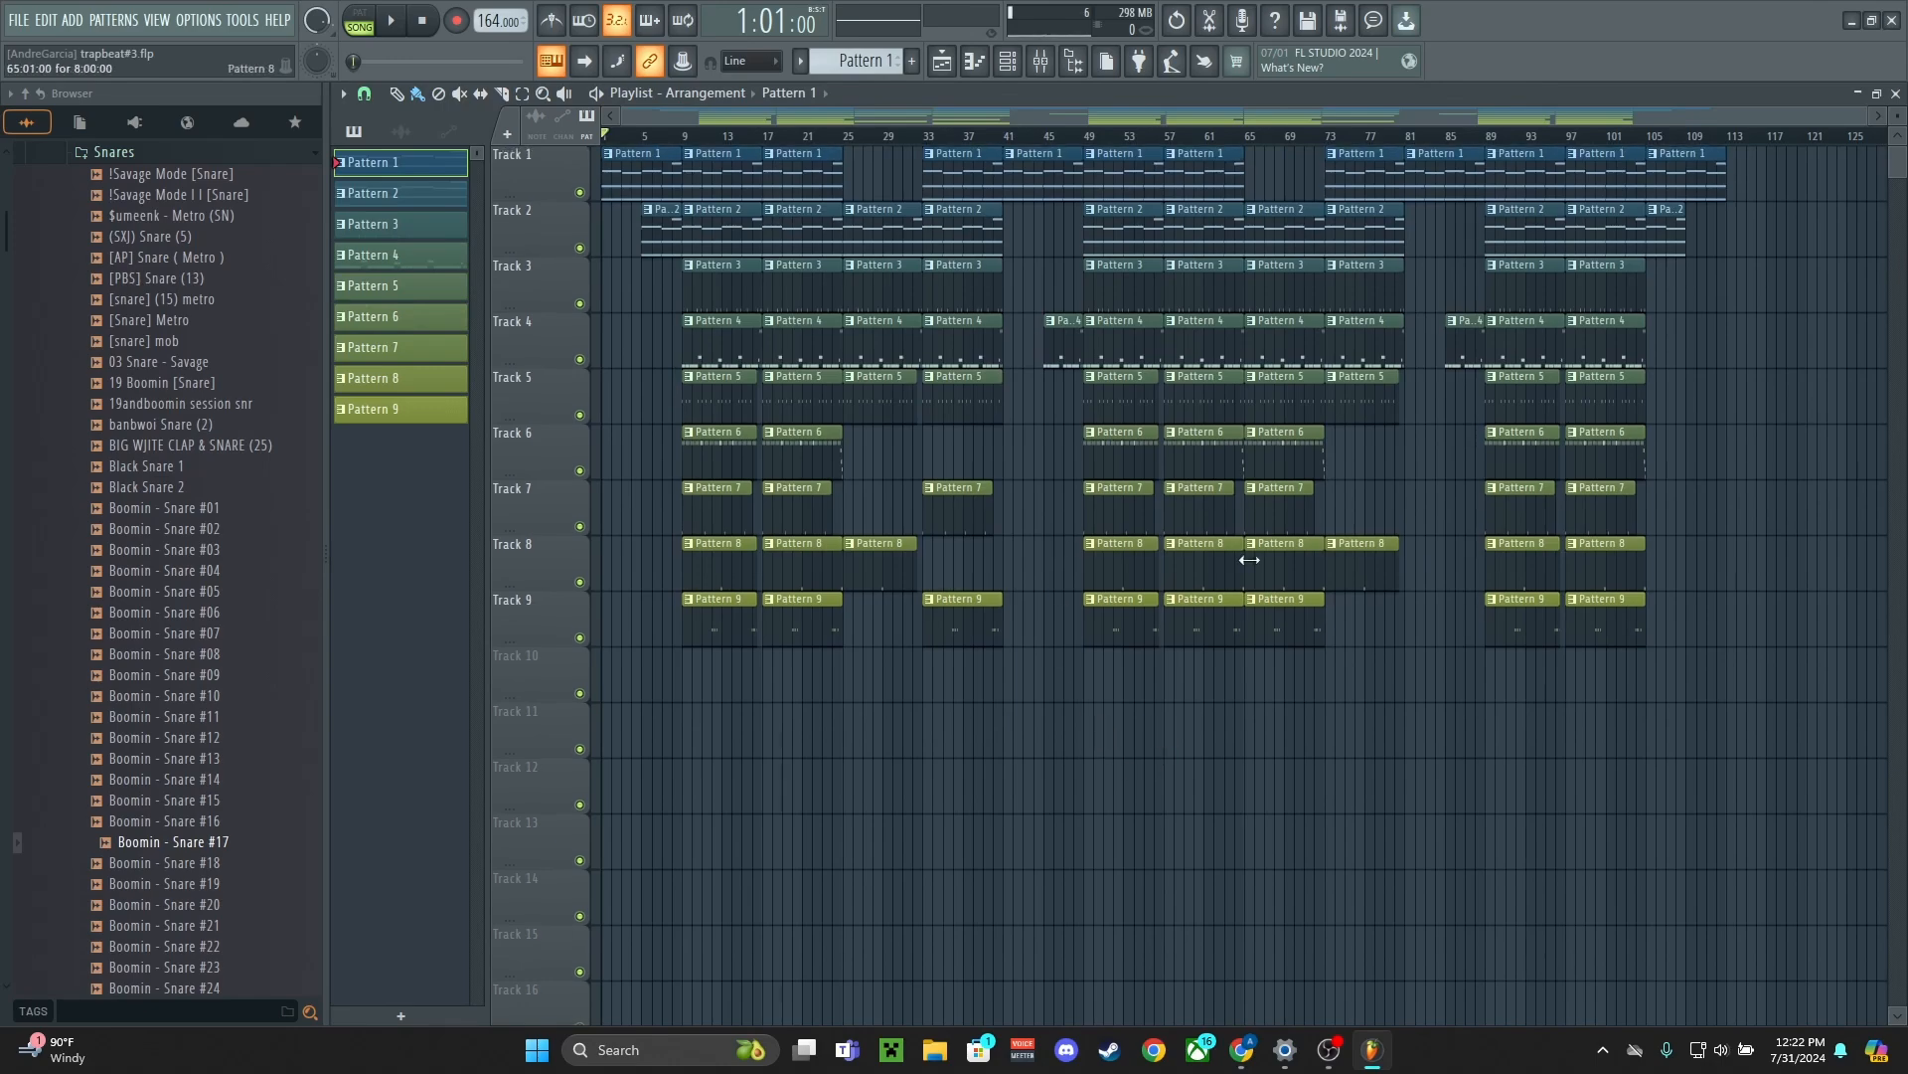
Open Pattern 1's Piano Dark notes and try the A#5 and A5 notes an octave lower before restoring them
{"action": "double_click", "coordinate": [602, 157]}
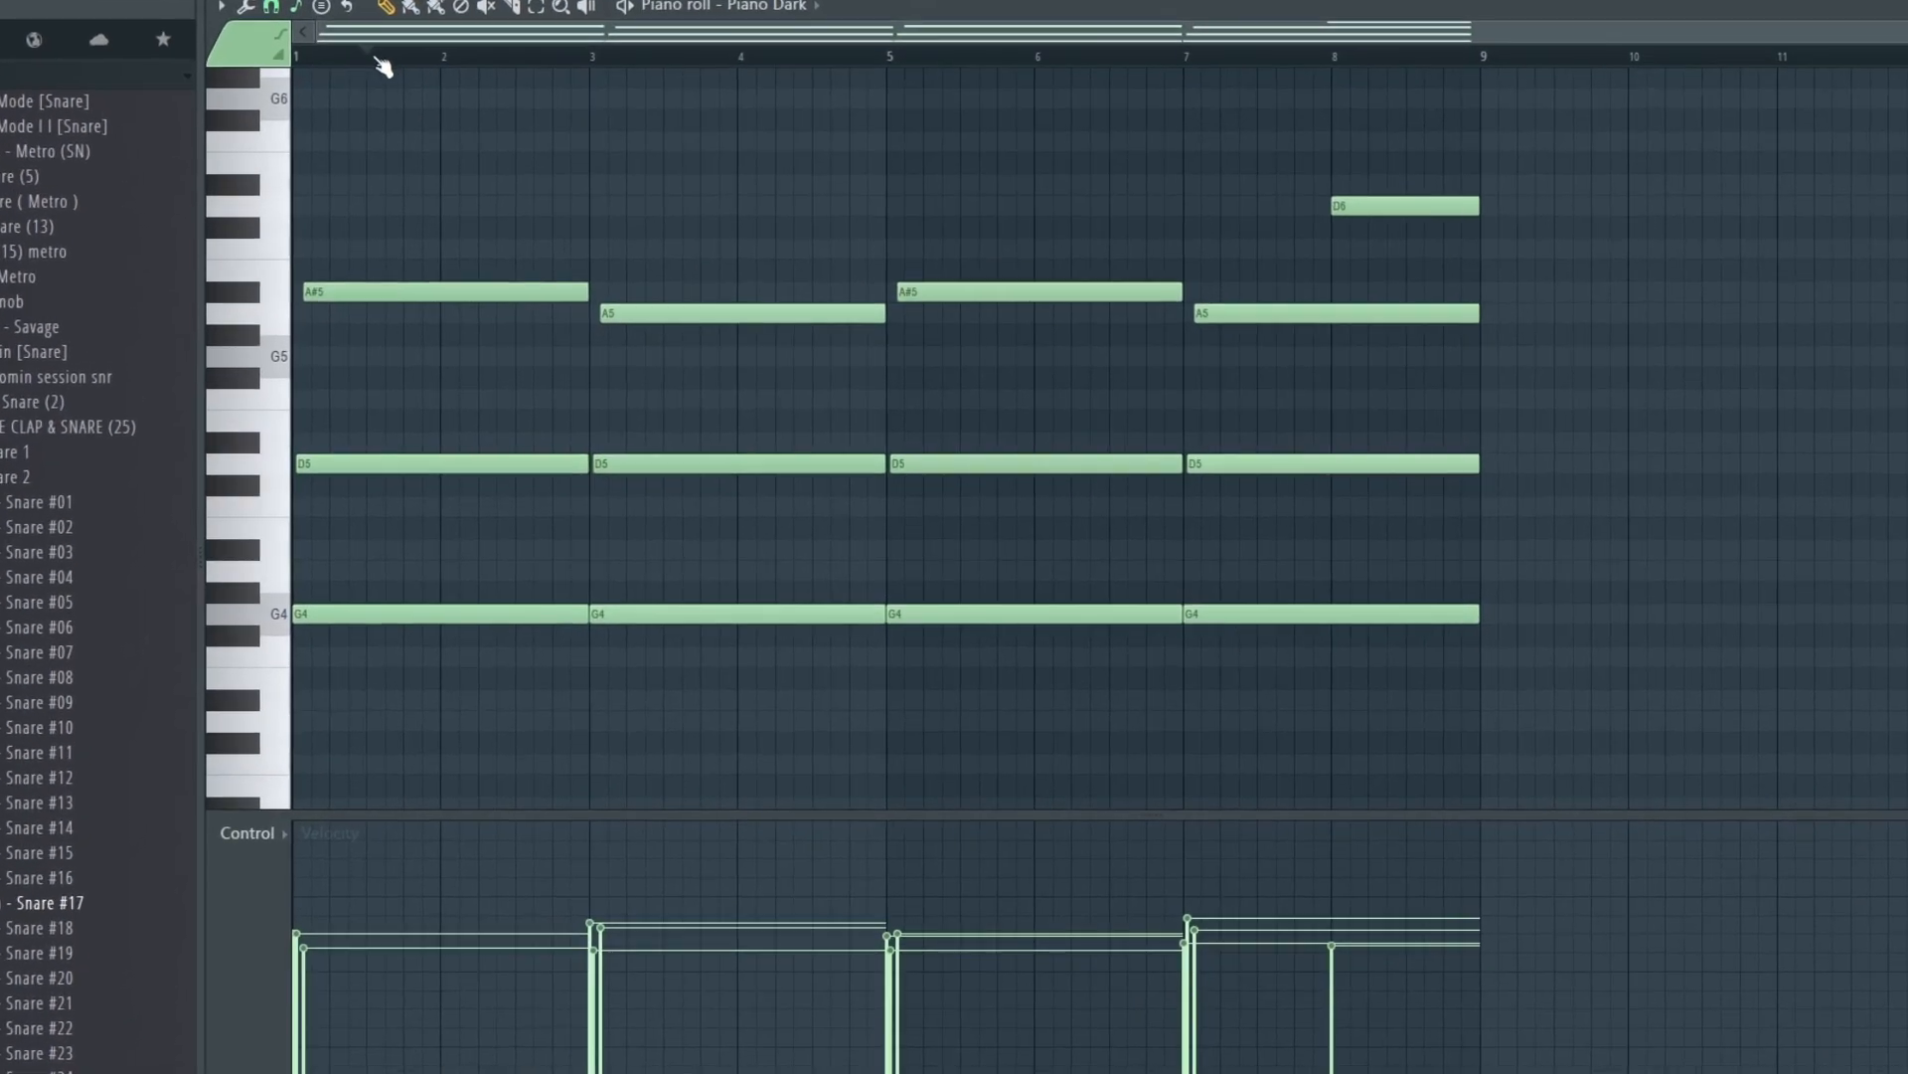
{"action": "left_click_drag", "start_coordinate": [1337, 406], "coordinate": [510, 293]}
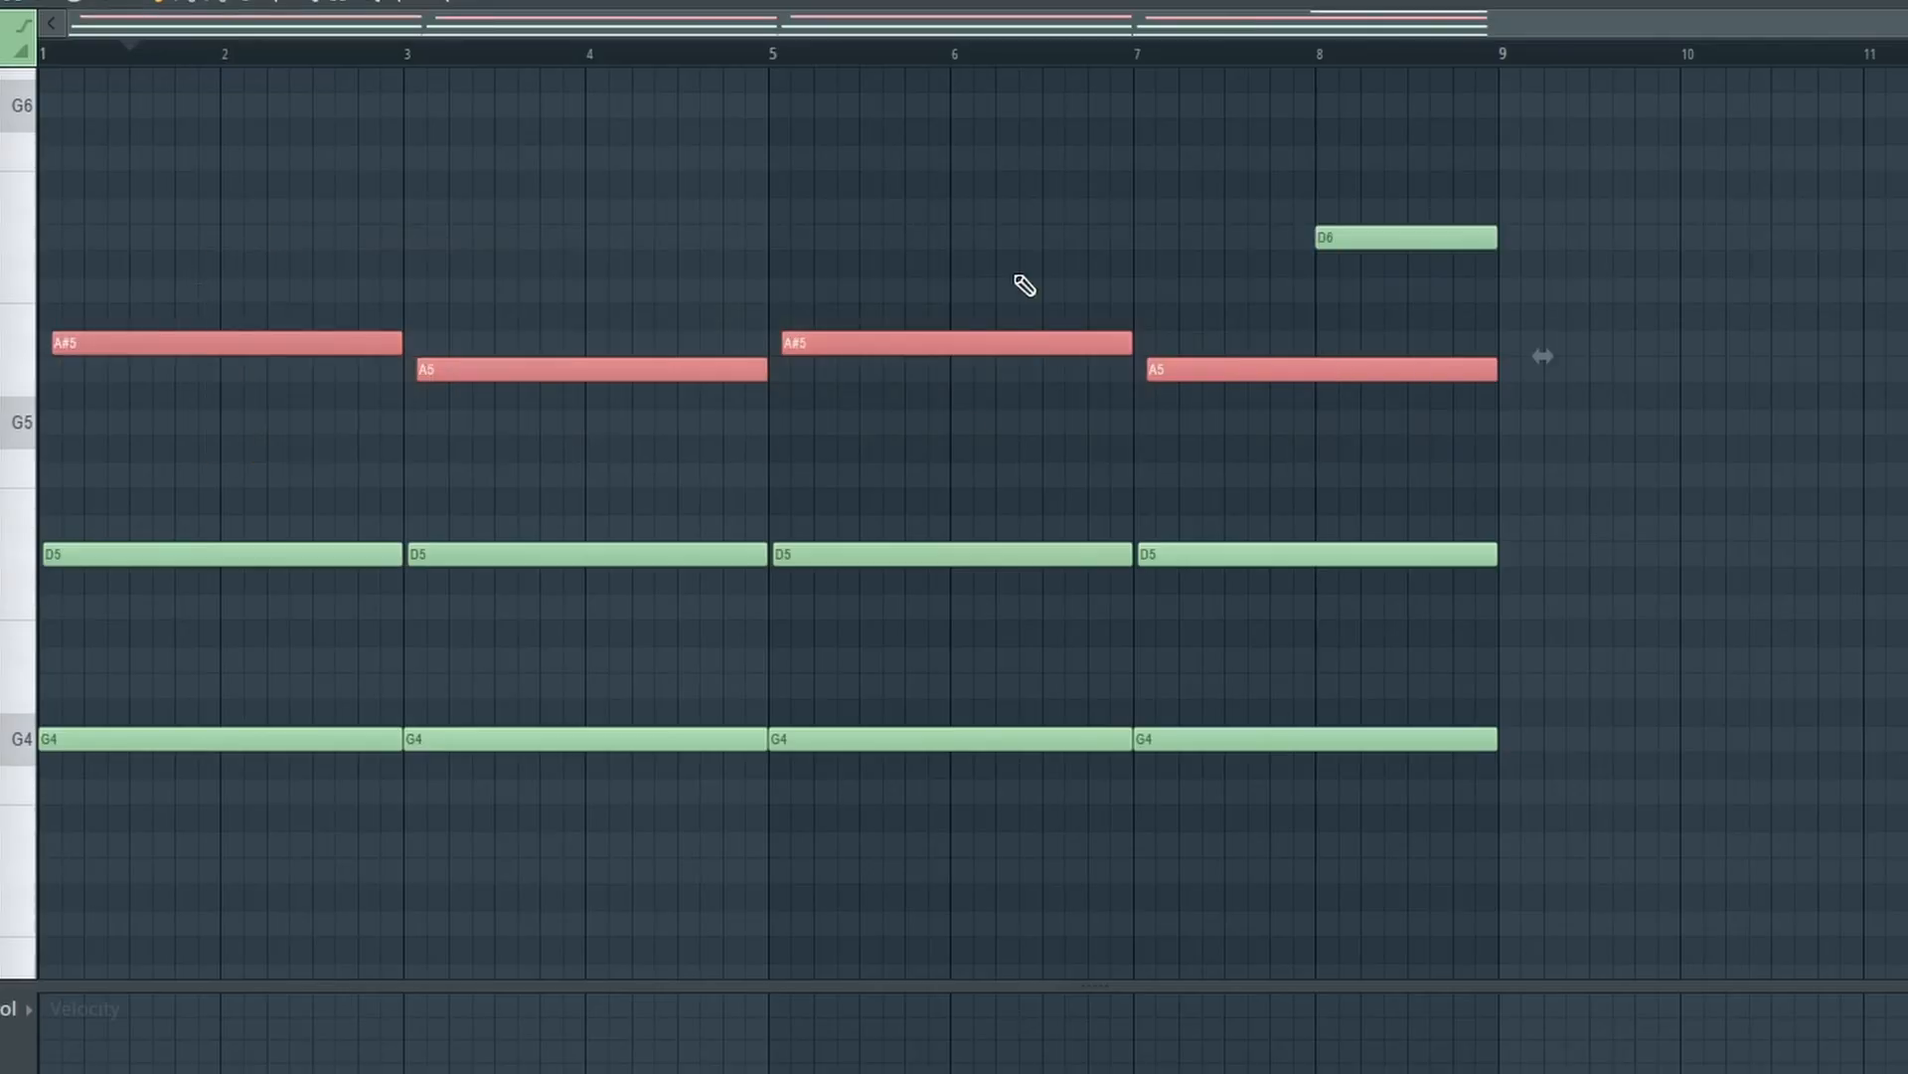
{"action": "key", "text": "ctrl+Down"}
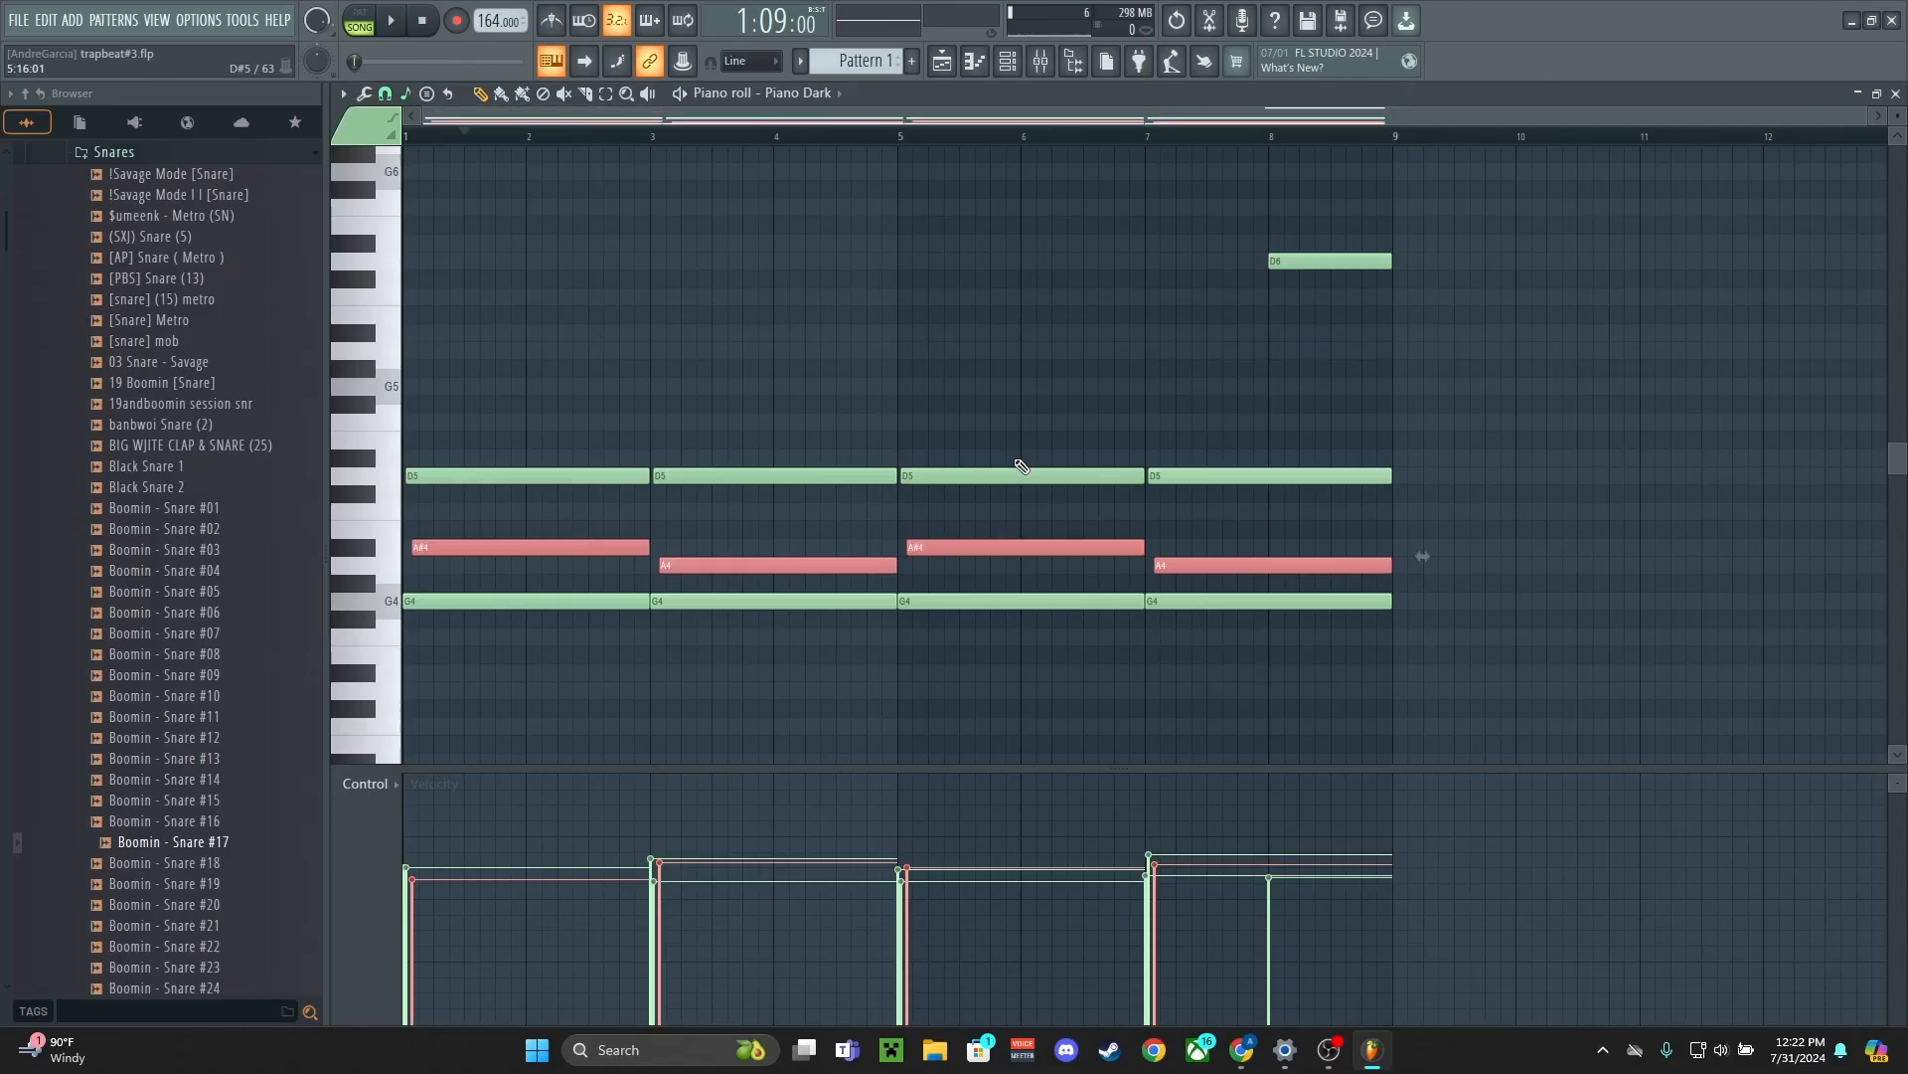
{"action": "key", "text": "ctrl+Up"}
{"action": "key", "text": "ctrl+d"}
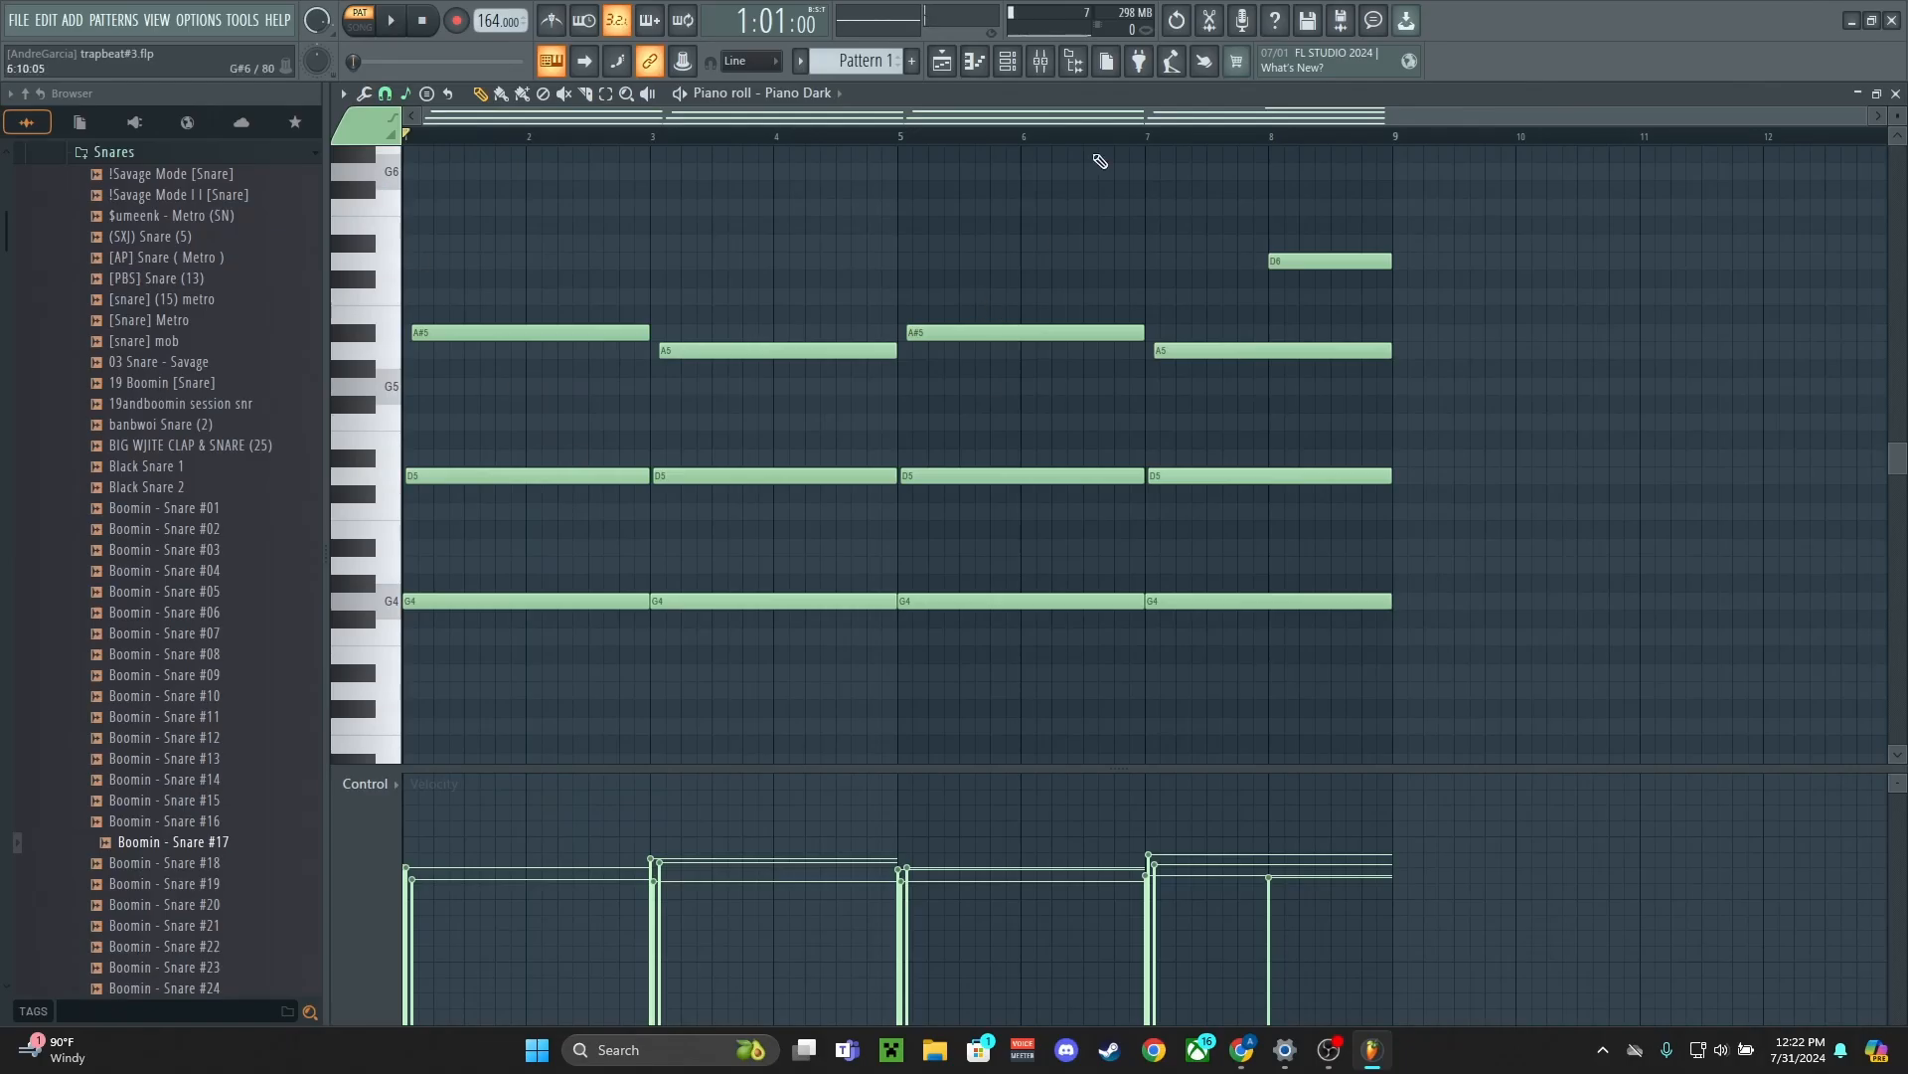
Play Pattern 1's Piano Dark melody from the start
{"action": "key", "text": "space"}
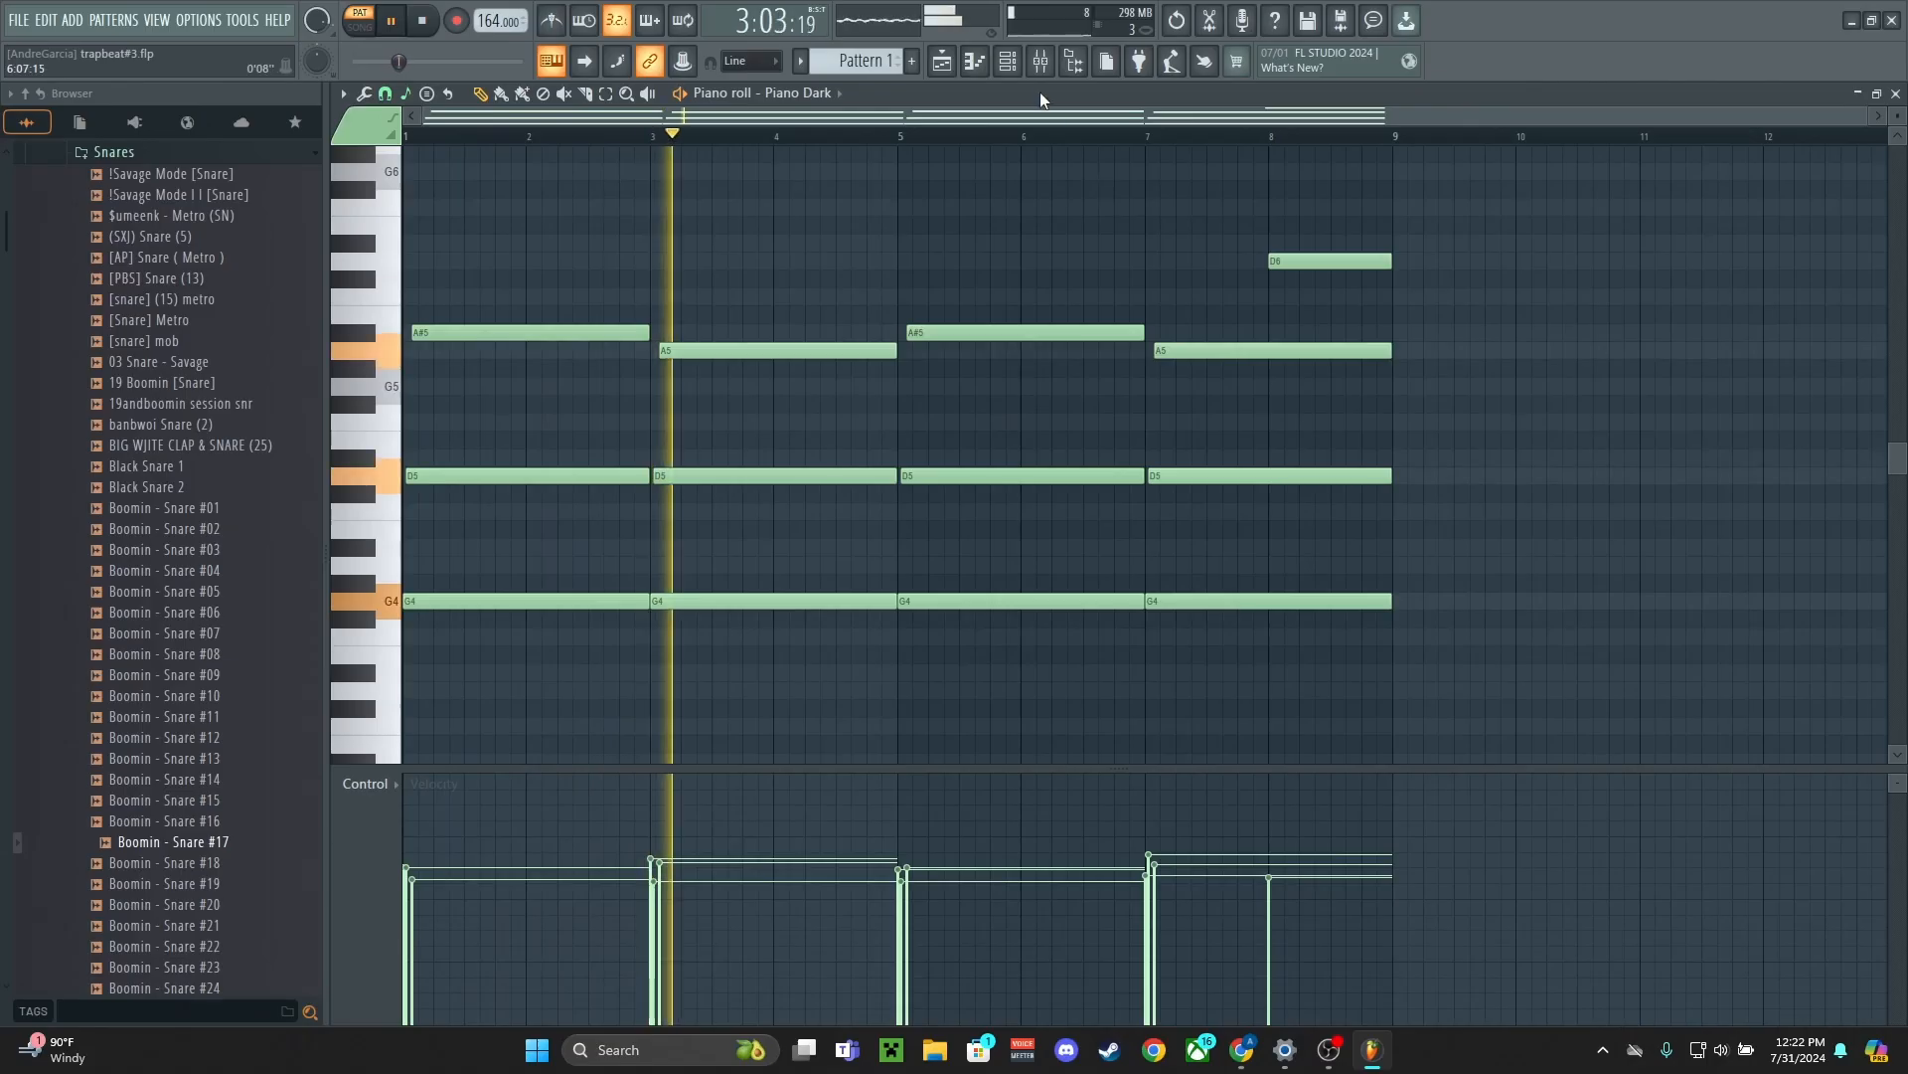
Check the Piano Dark track in the mixer and play Pattern 2's Goblin melody from the start in the piano roll
{"action": "key", "text": "F9"}
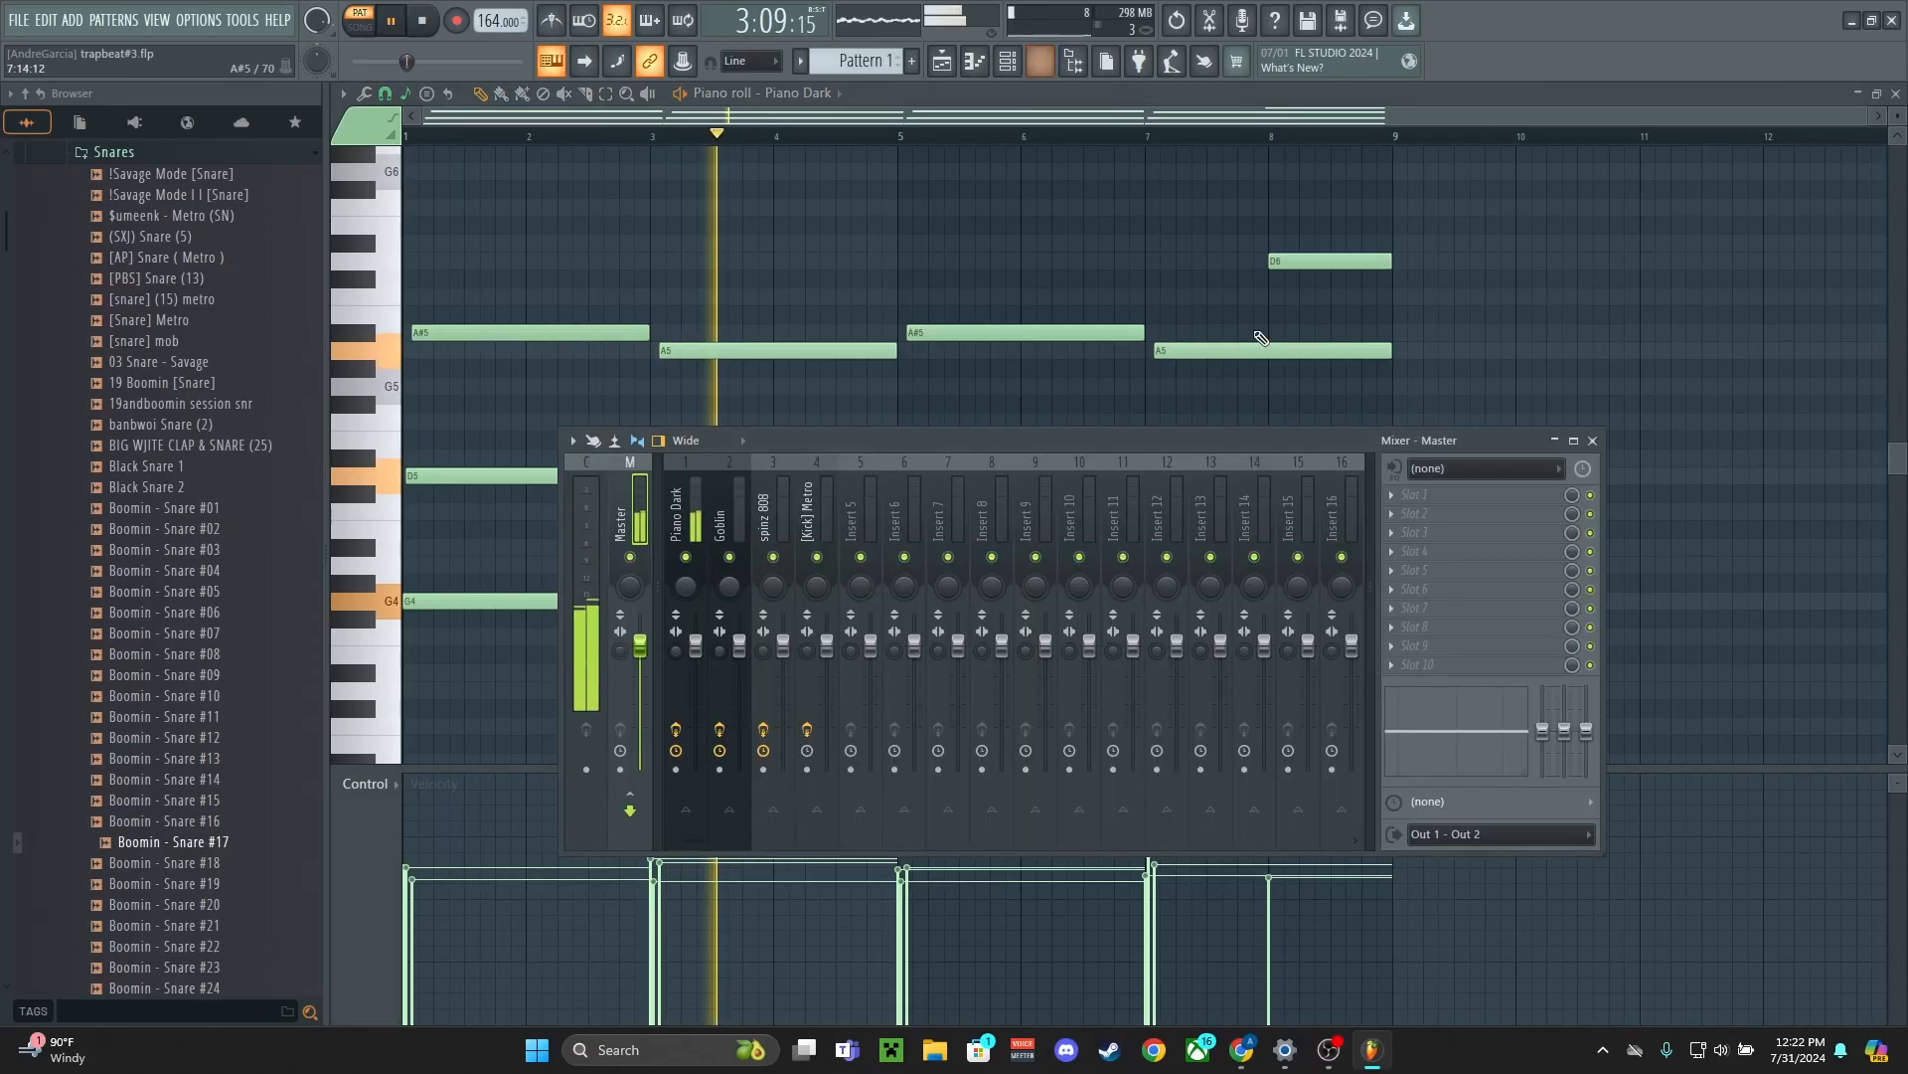
{"action": "left_click", "coordinate": [684, 473]}
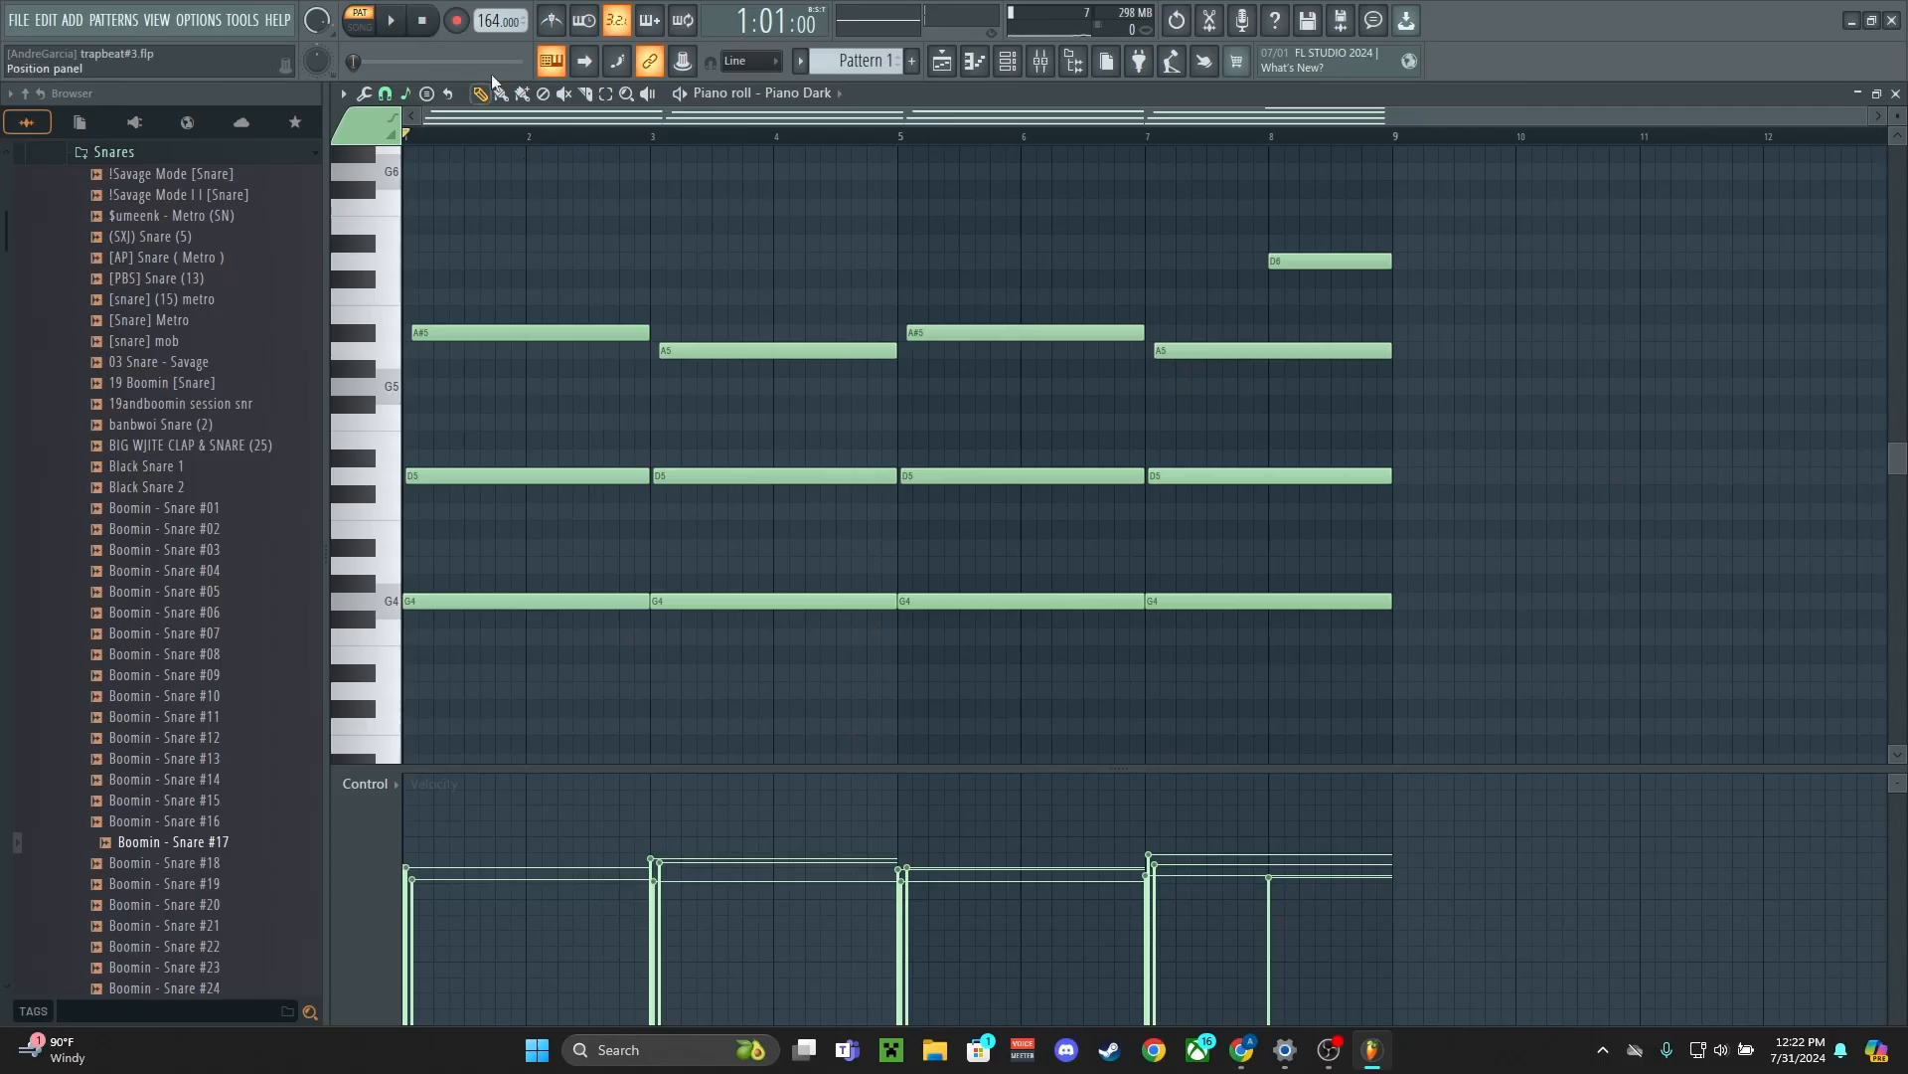
{"action": "left_click", "coordinate": [859, 62]}
{"action": "left_click", "coordinate": [855, 107]}
{"action": "key", "text": "Down"}
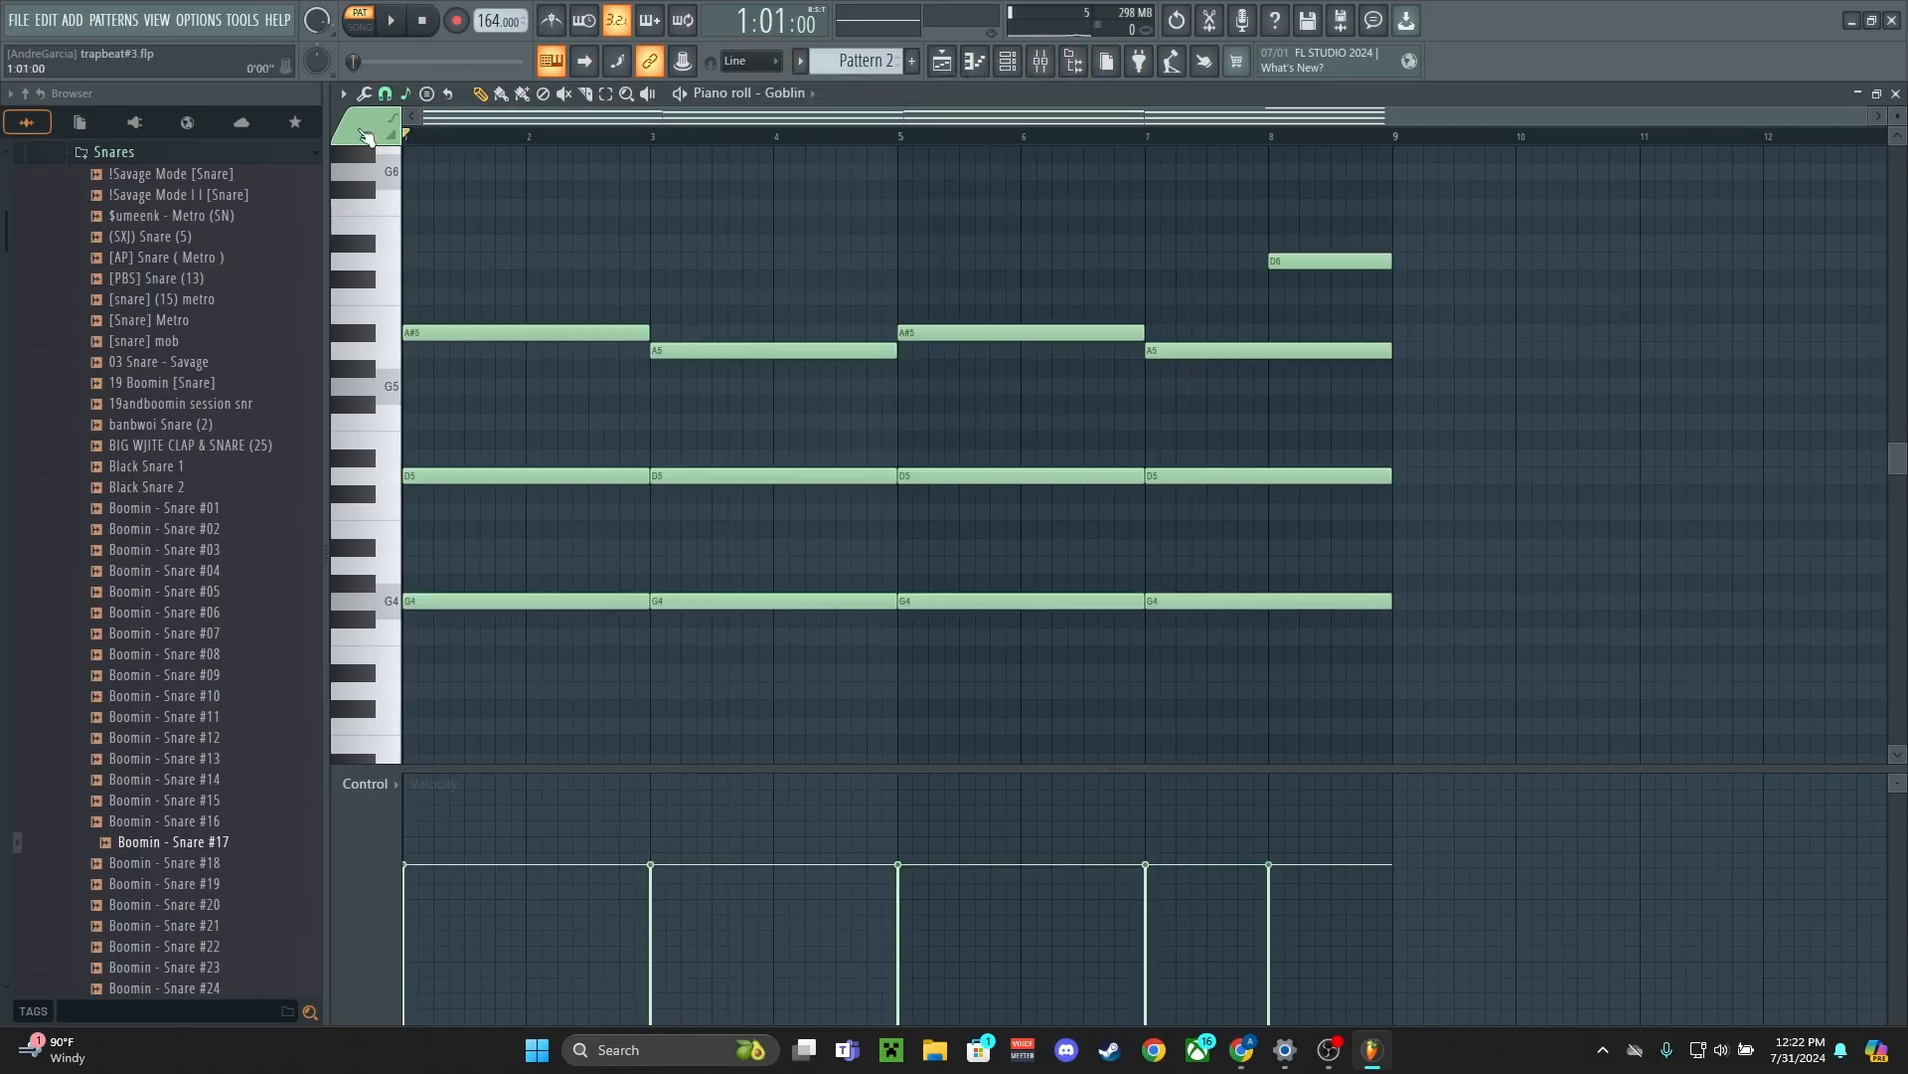
{"action": "key", "text": "space"}
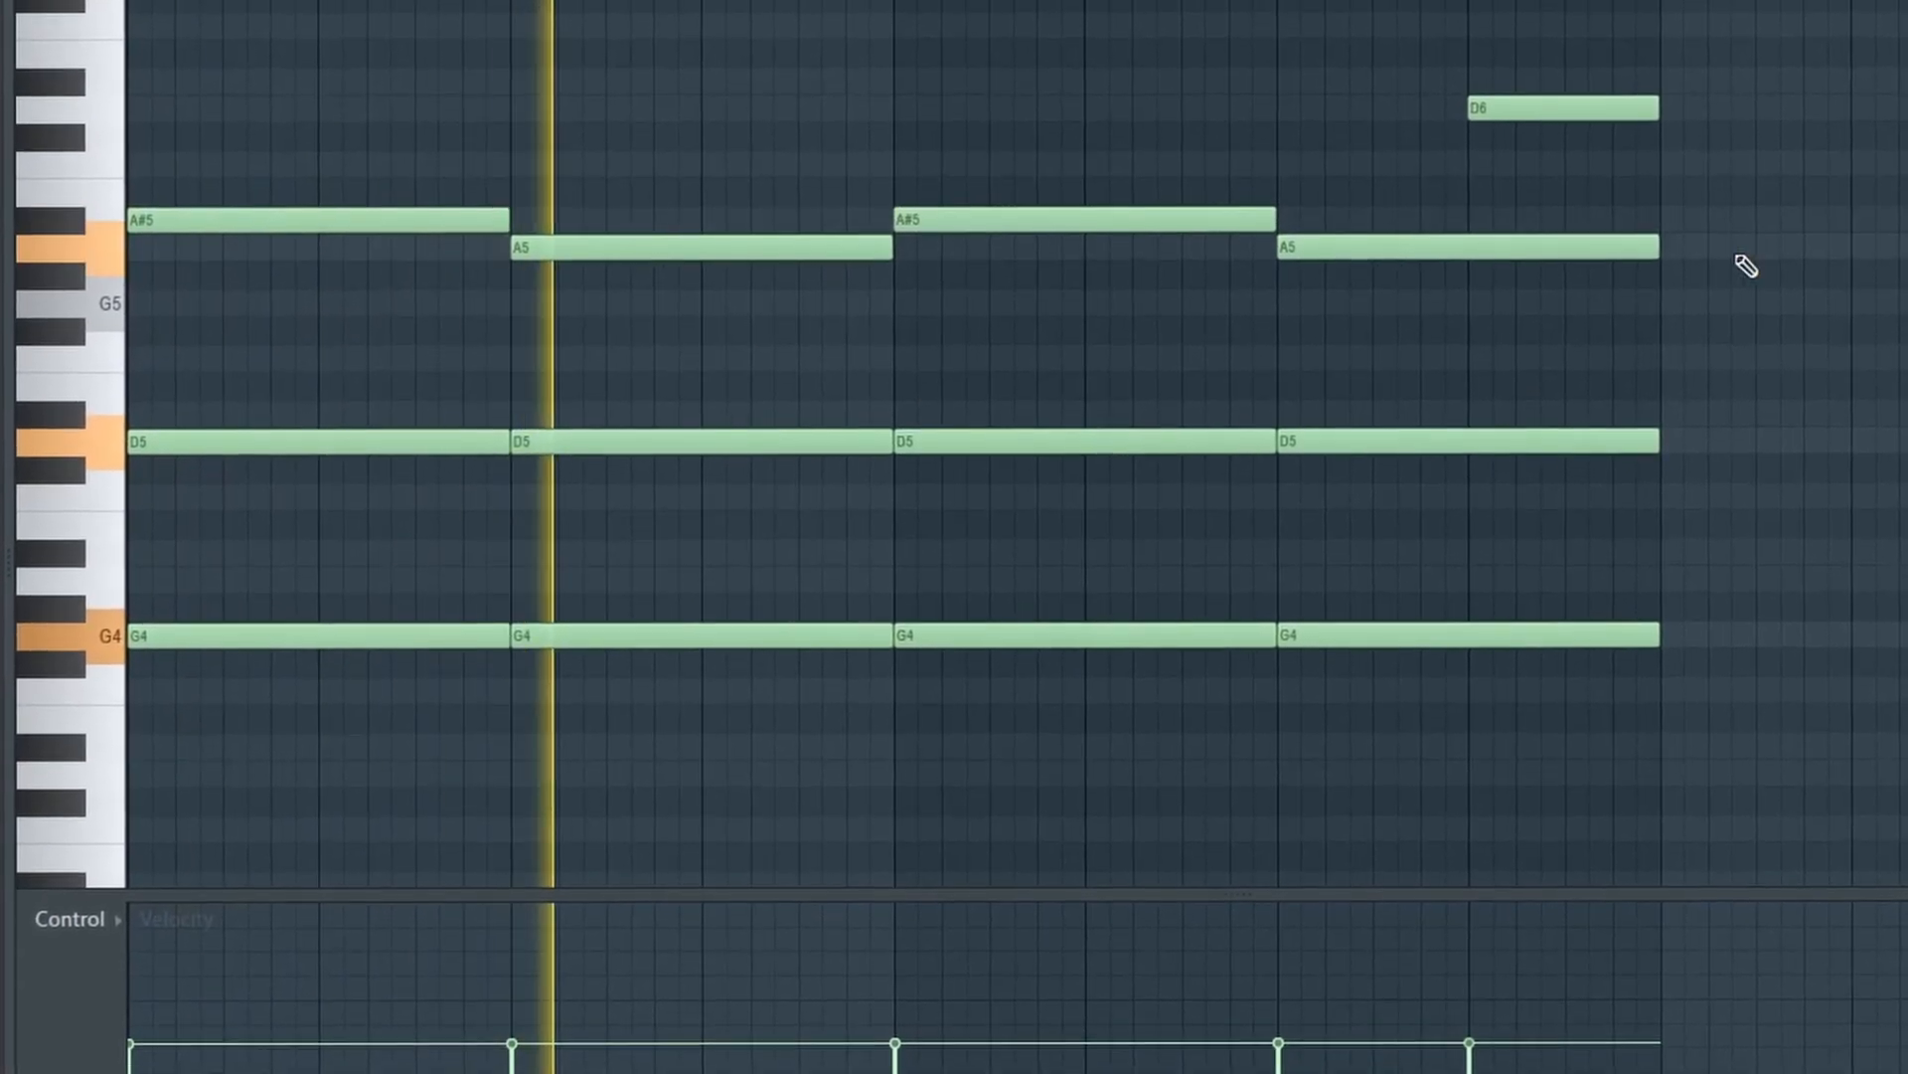
Open Pattern 4's spinz 808 notes and play the bassline back, including the short G4 and G5 notes before bar 9
{"action": "left_click", "coordinate": [788, 94]}
{"action": "left_click", "coordinate": [844, 171]}
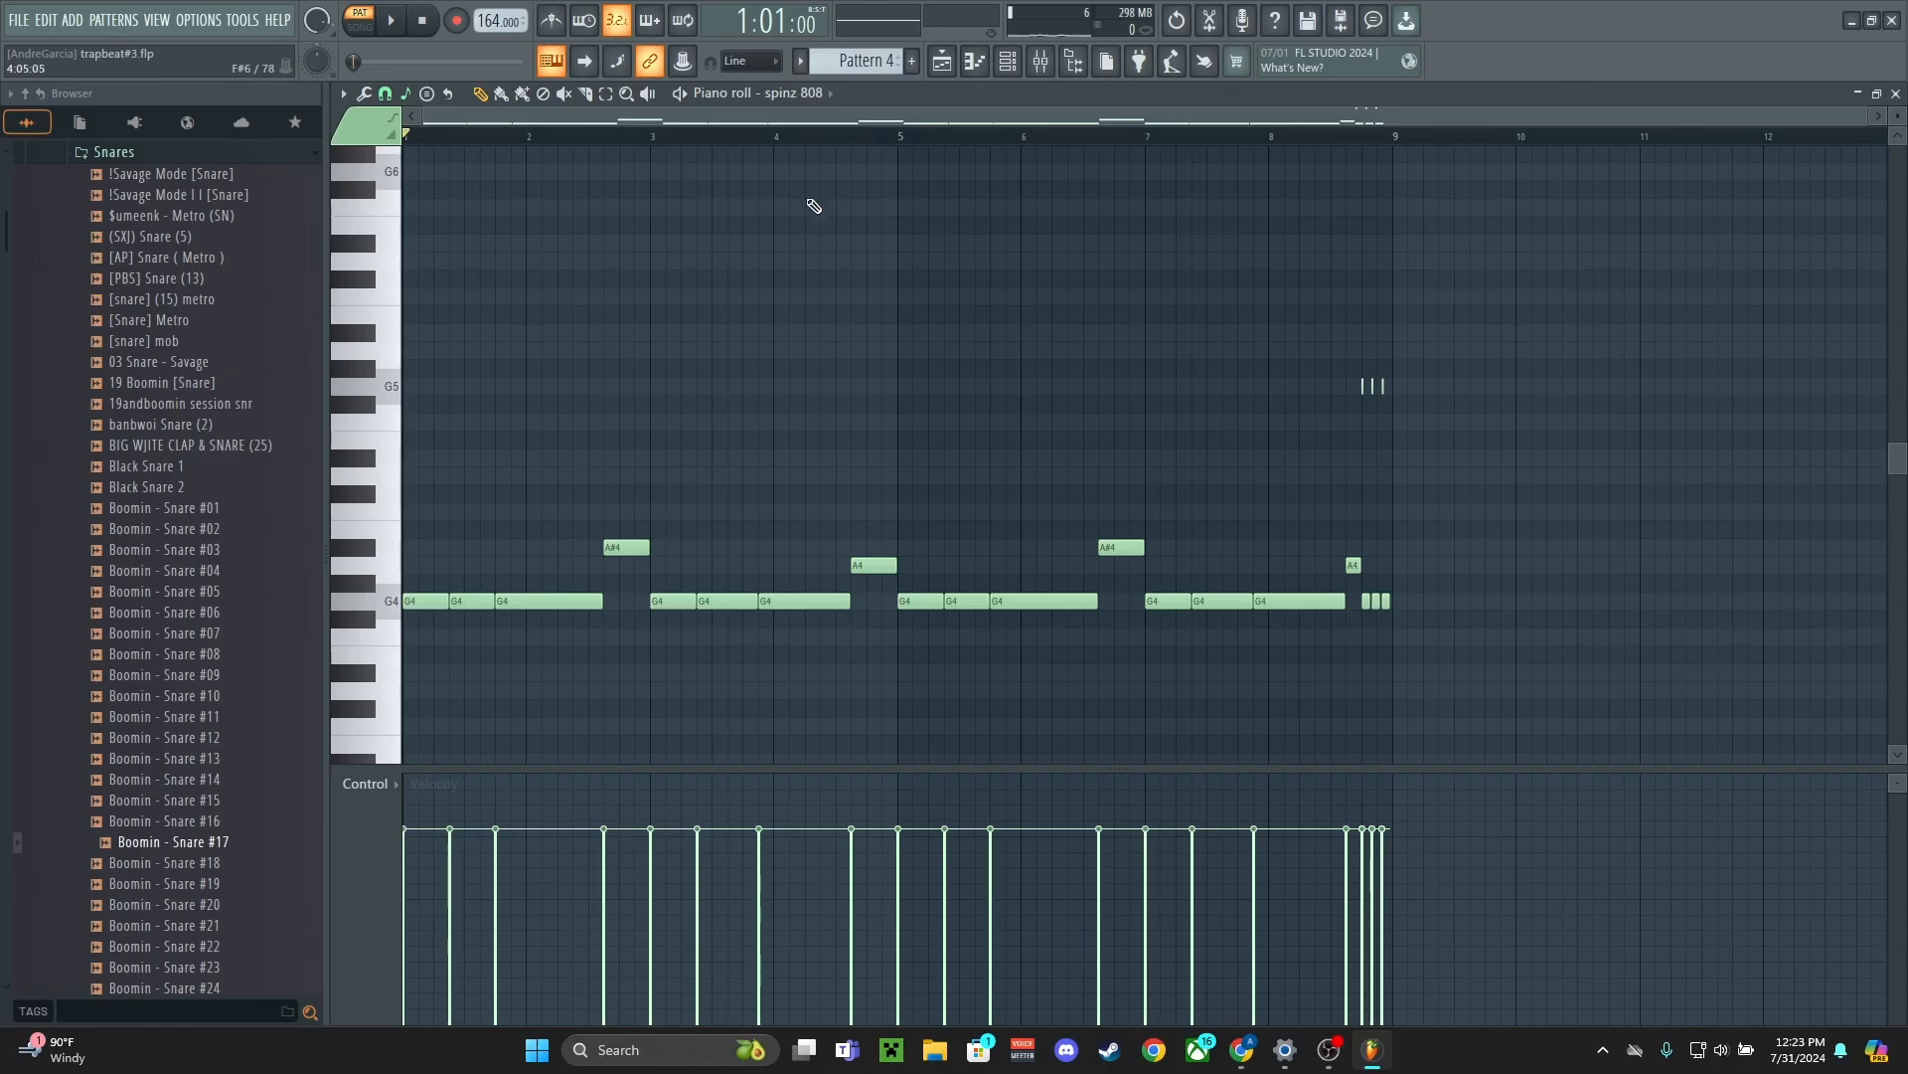
{"action": "key", "text": "space"}
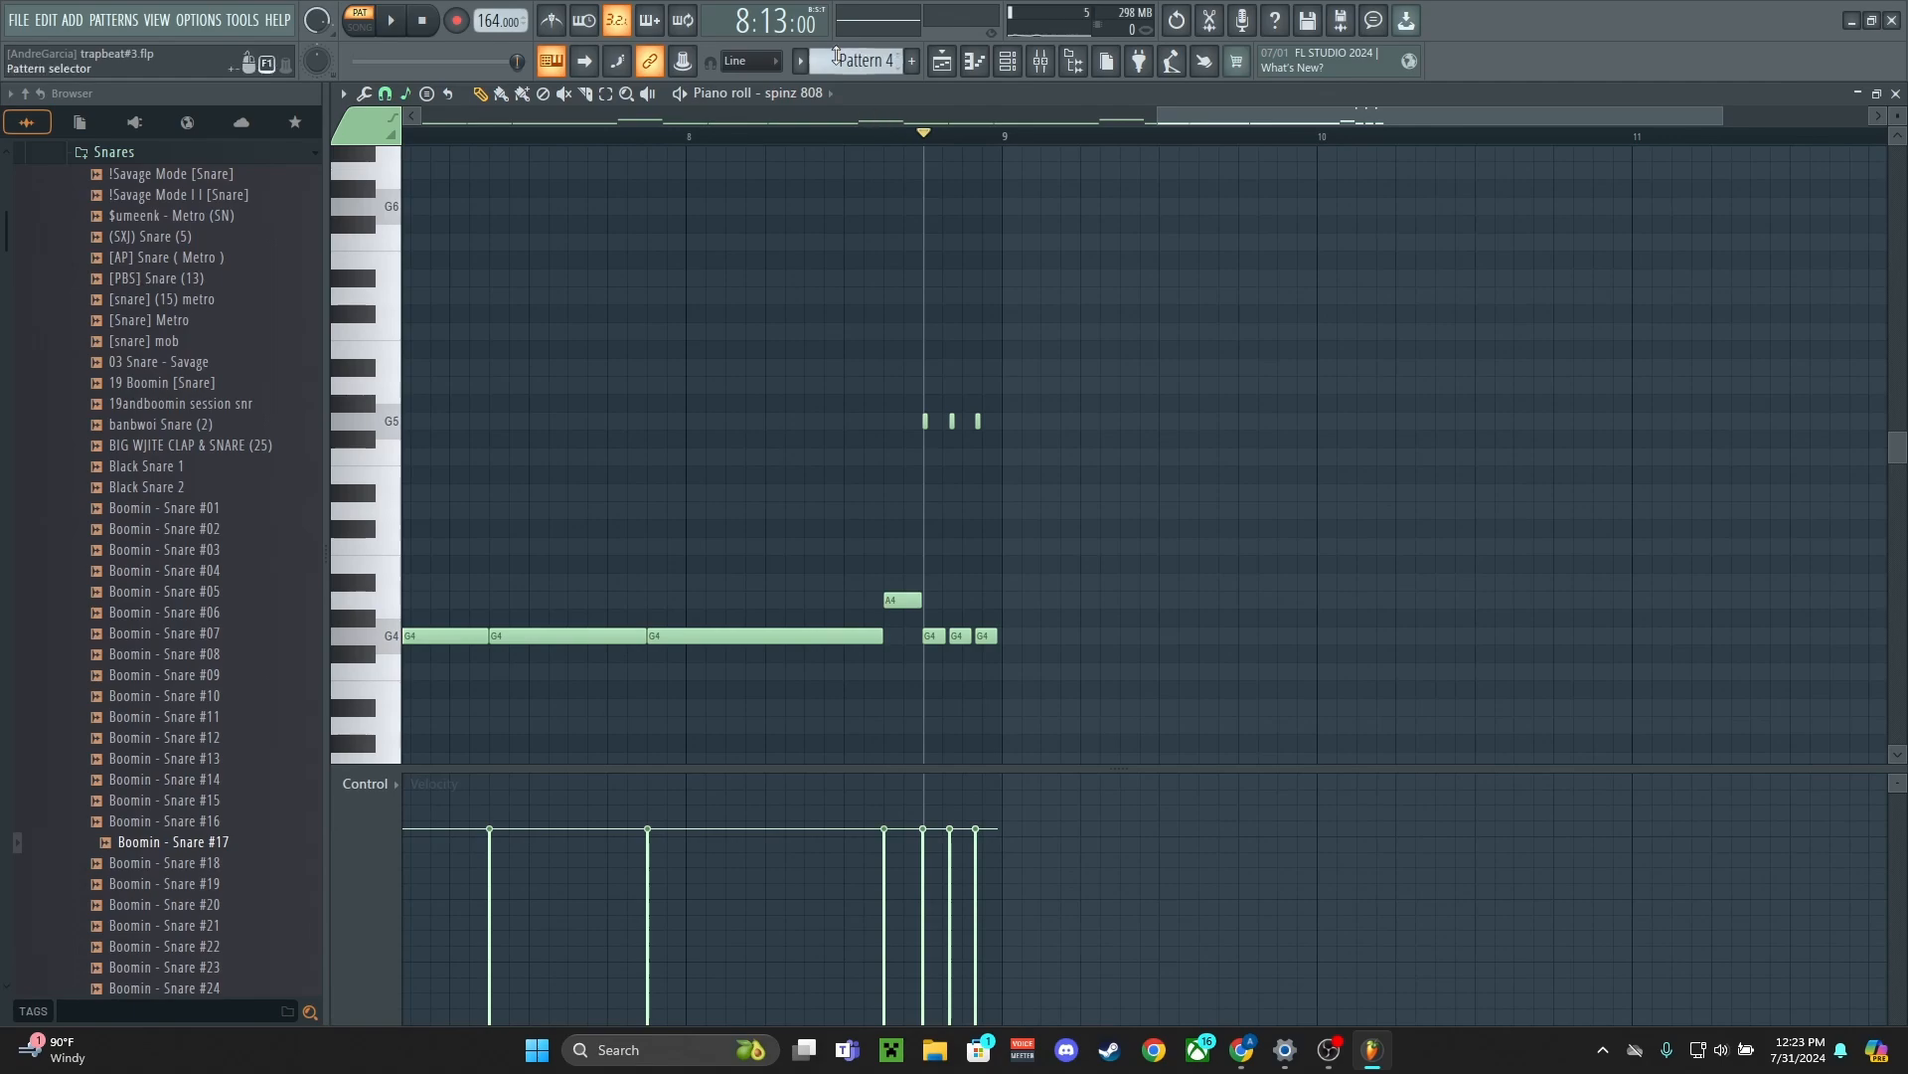
Review the drum patterns from Pattern 5's [Kick] Metro notes through Pattern 8's BB - Perc (Metro Boomin), playing them back
{"action": "left_click", "coordinate": [801, 62]}
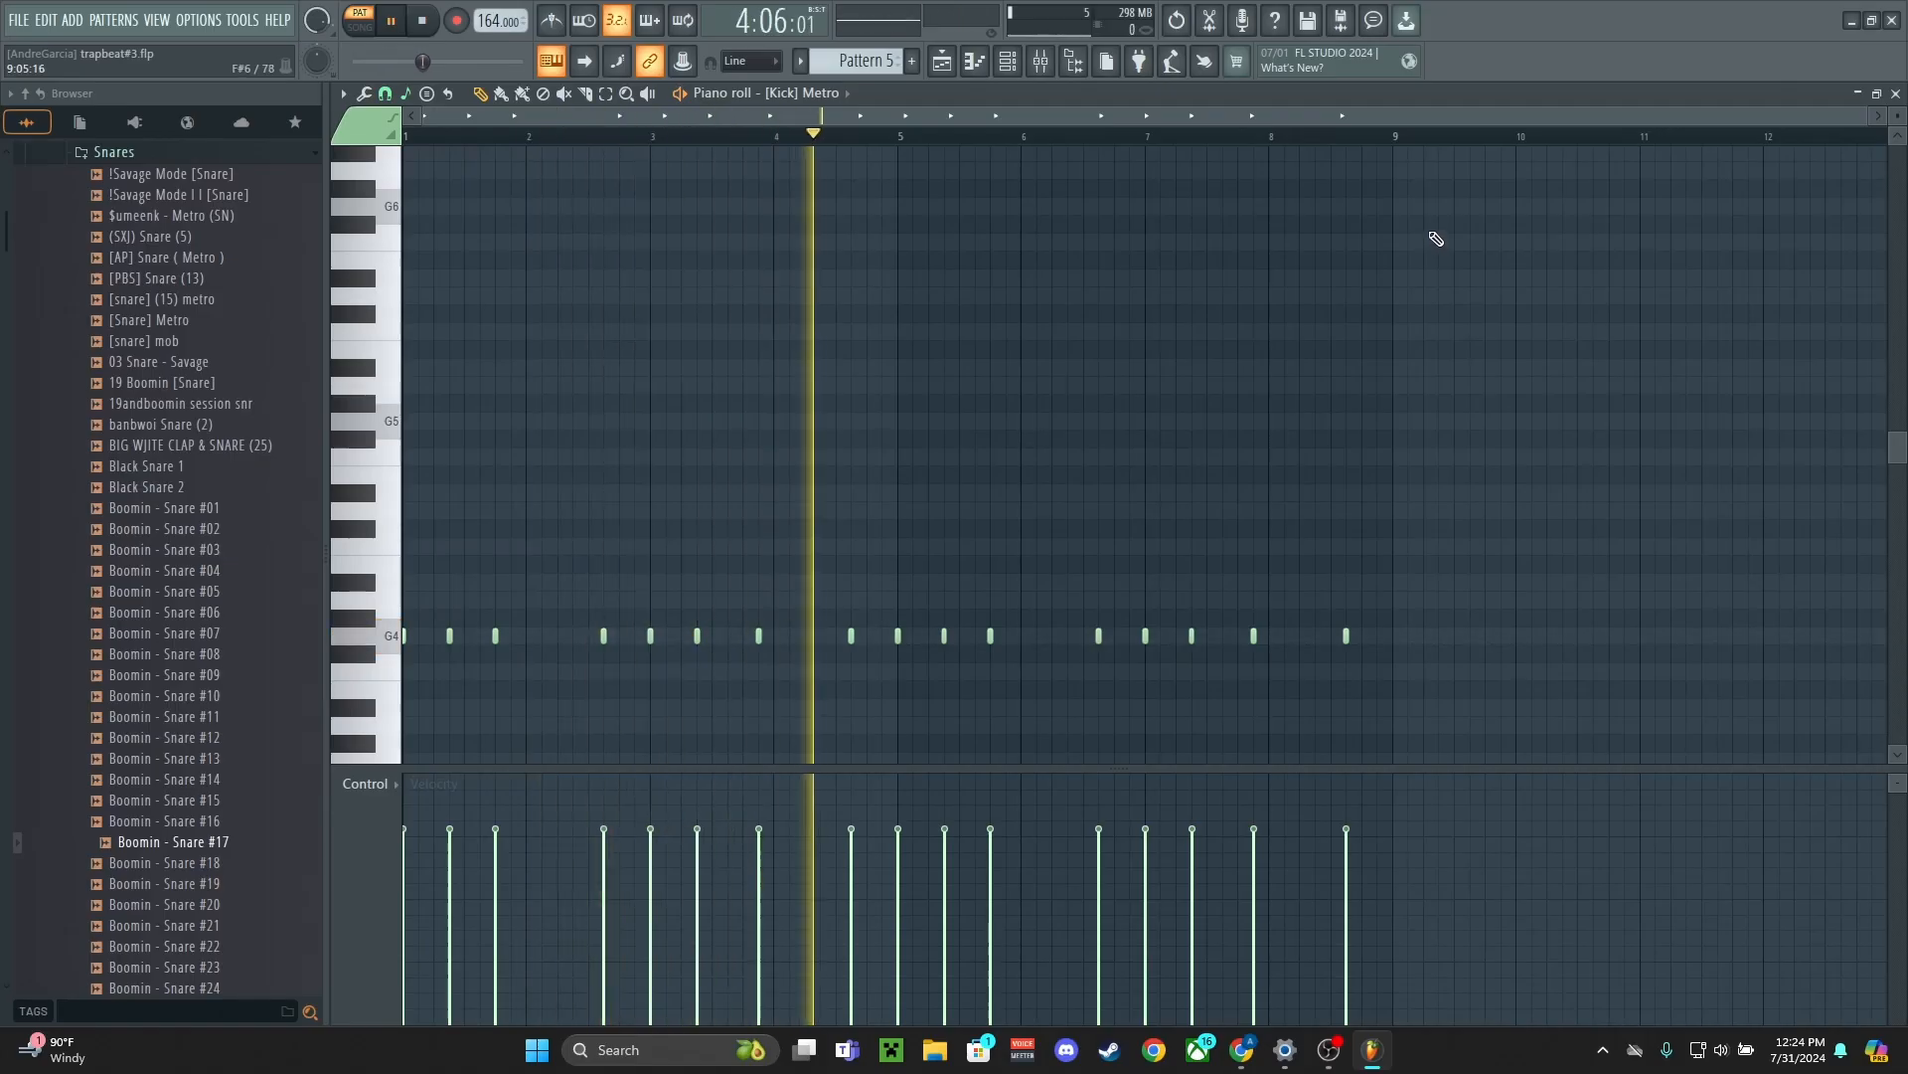
{"action": "key", "text": "space"}
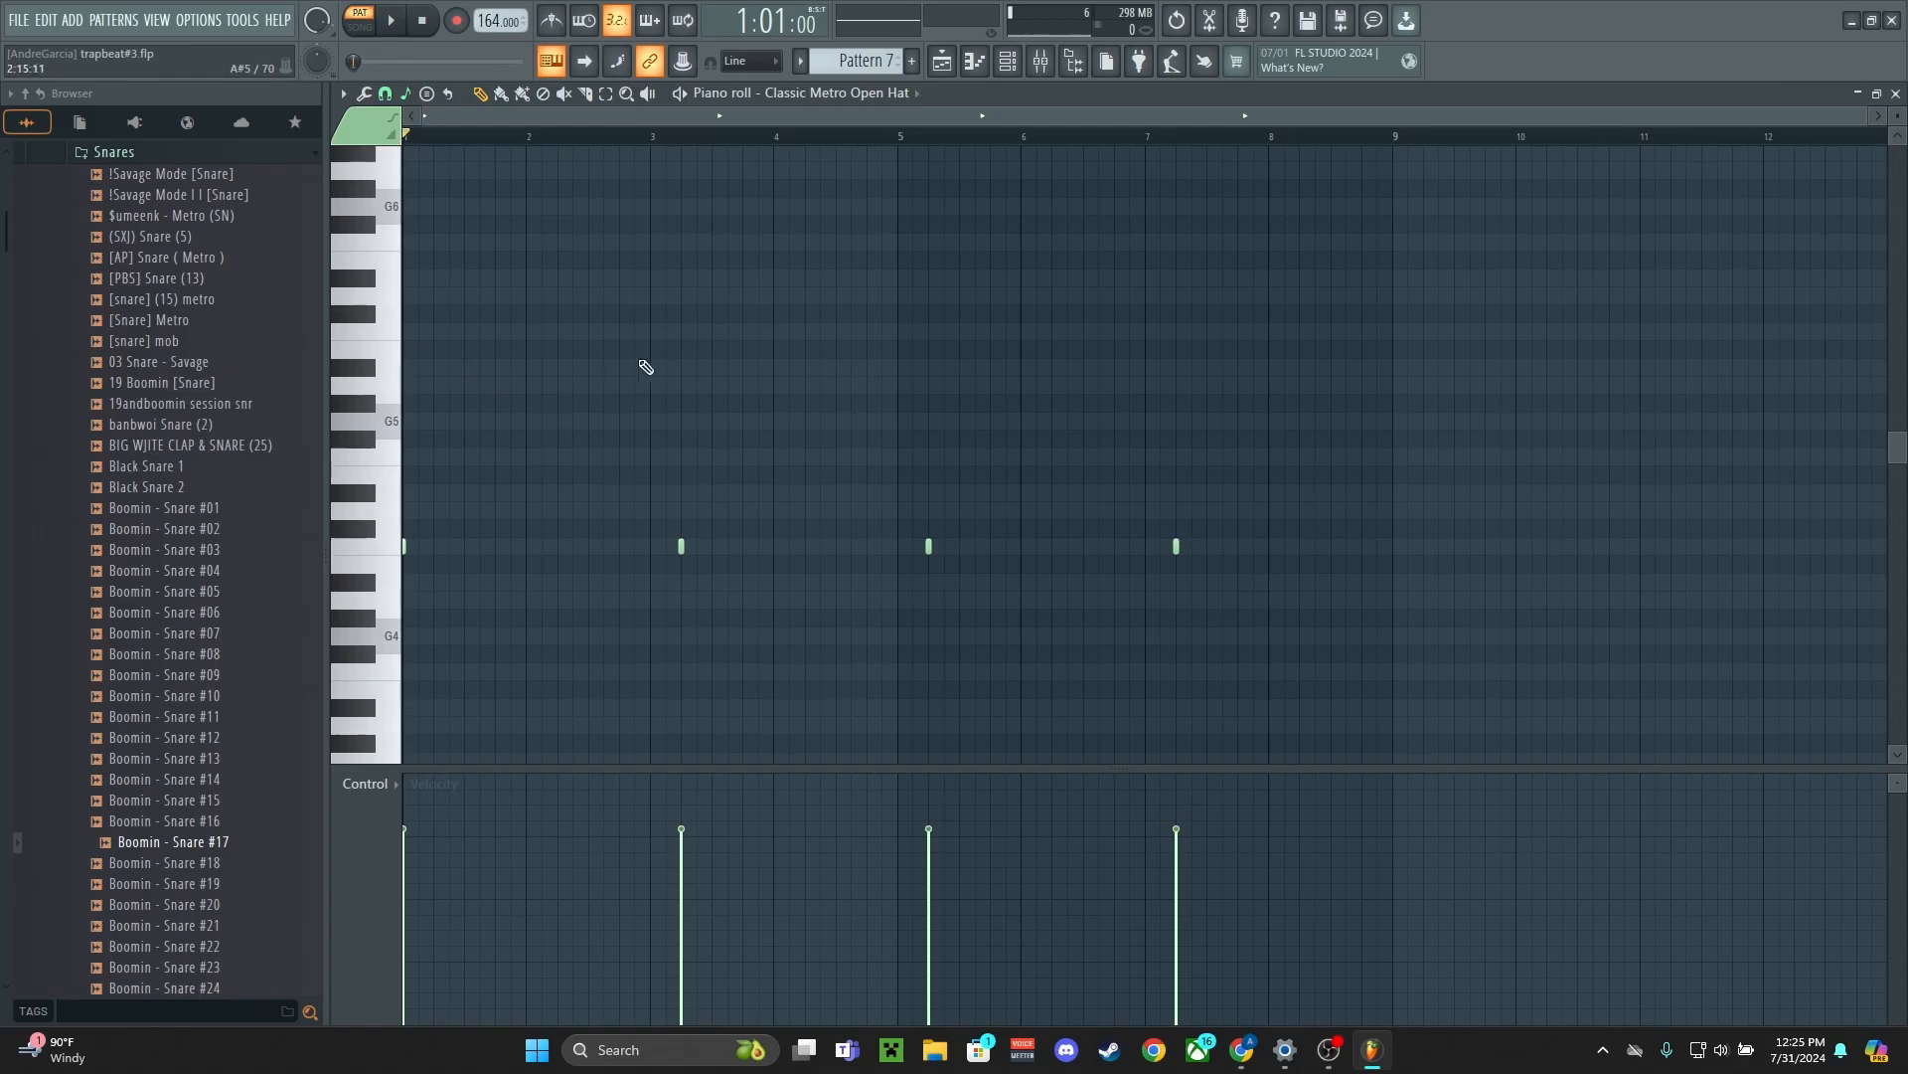
{"action": "key", "text": "space"}
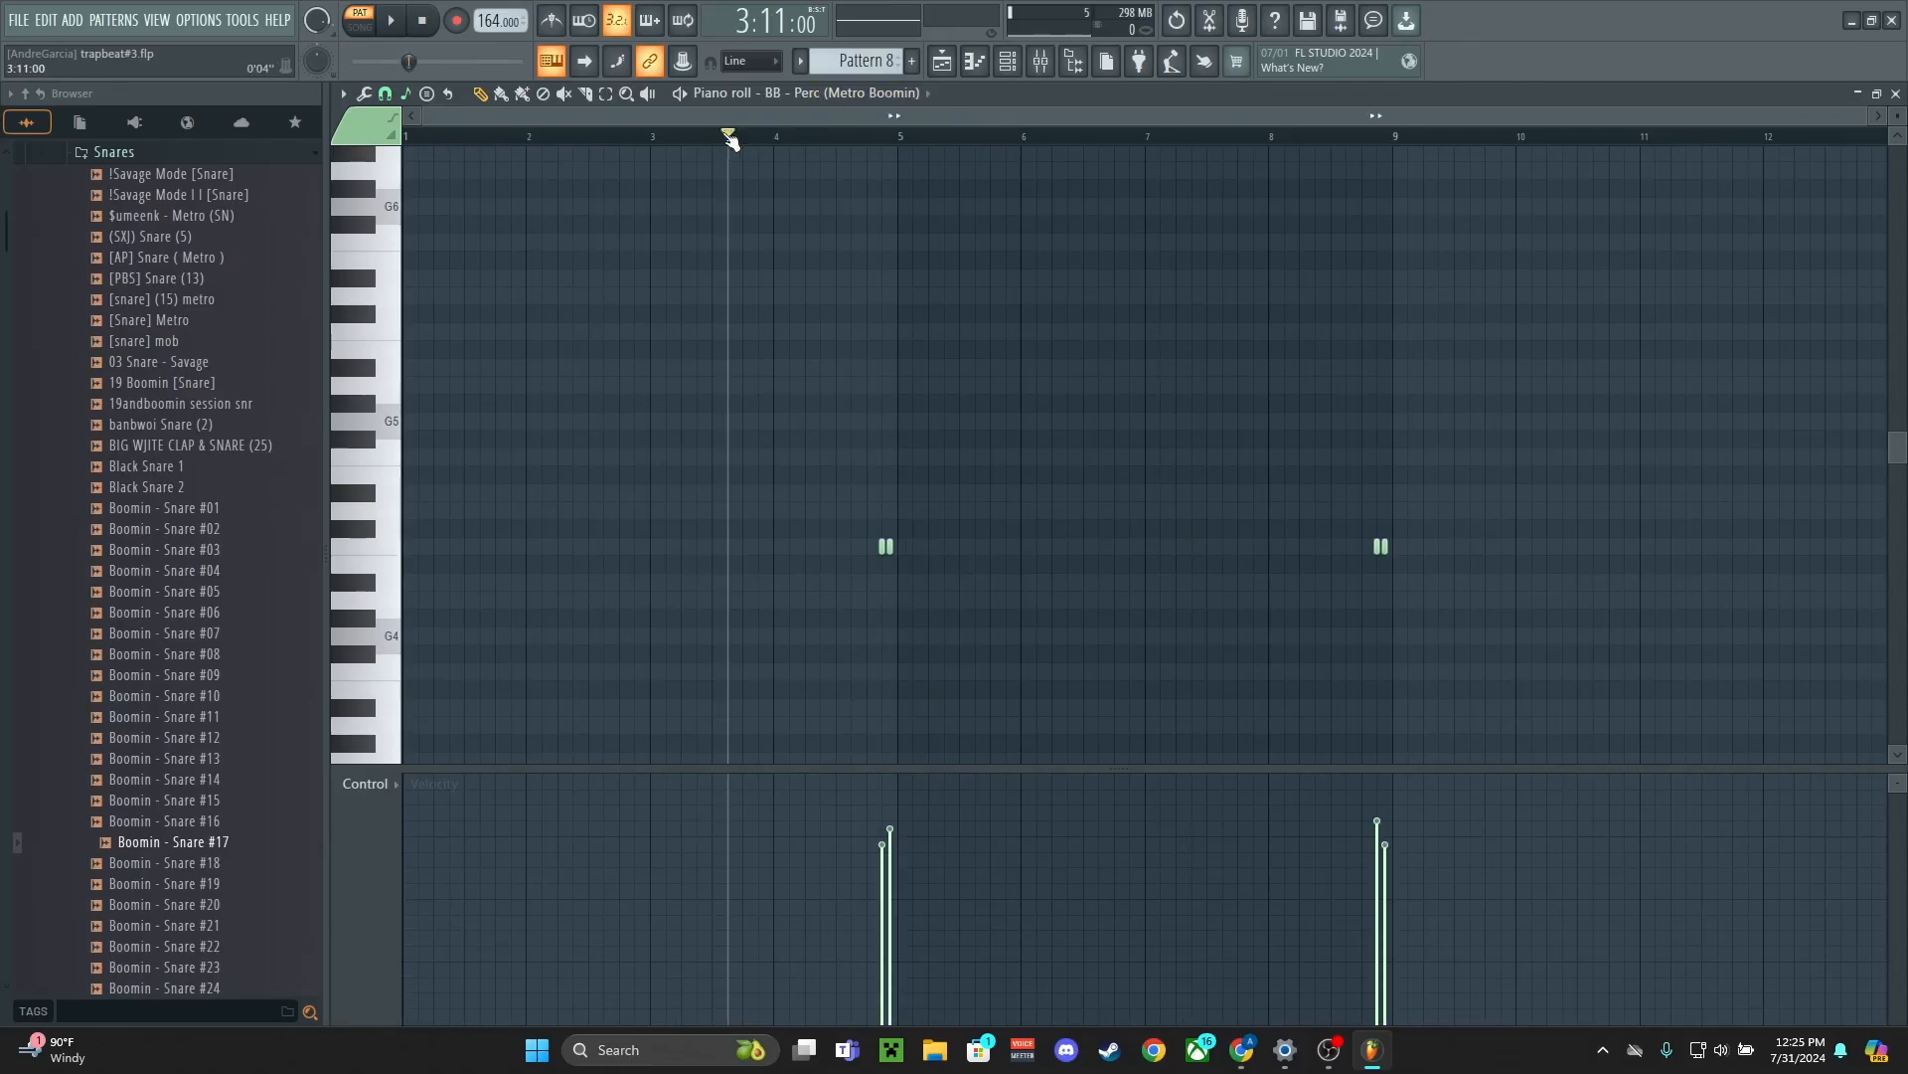
{"action": "left_click_drag", "start_coordinate": [728, 128], "coordinate": [822, 133]}
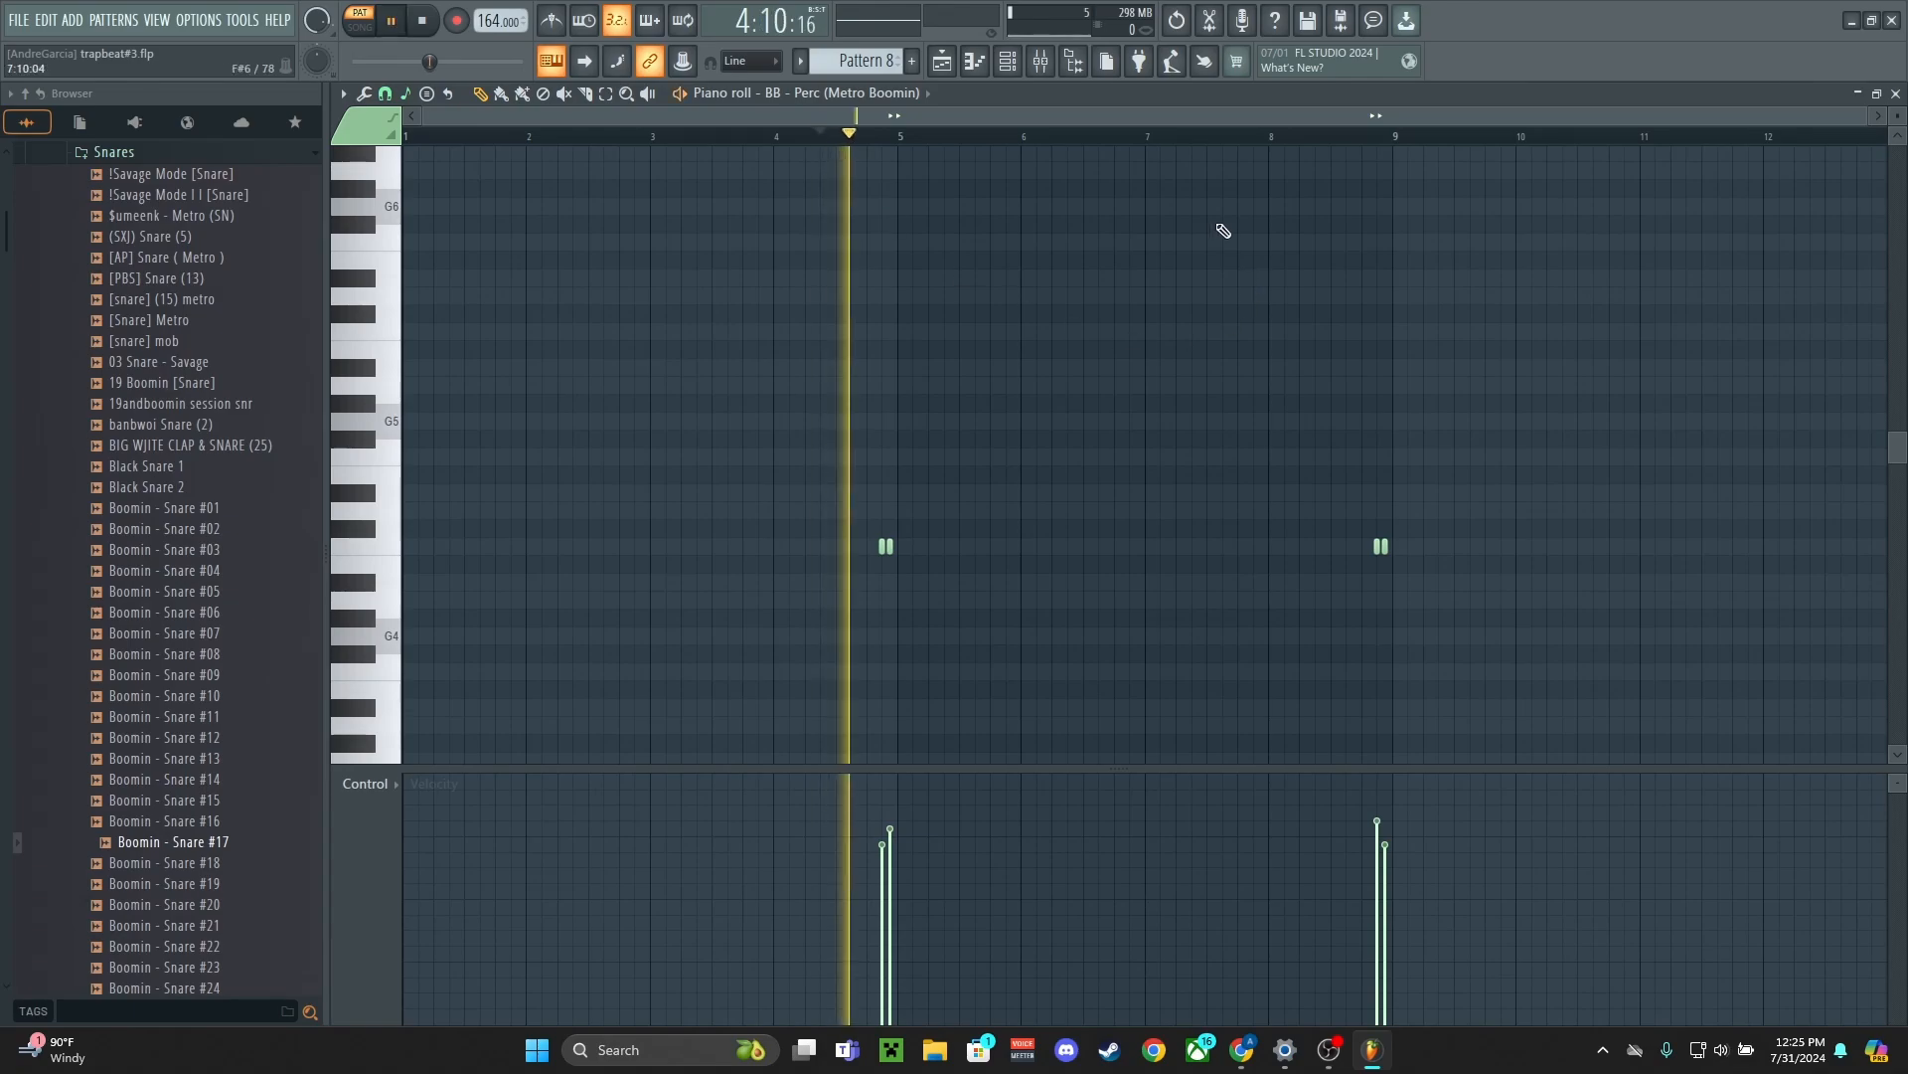
Open Pattern 9's Boomin - Snare #17 notes and play the snare sequence back from partway through bar 1
{"action": "left_click", "coordinate": [800, 60]}
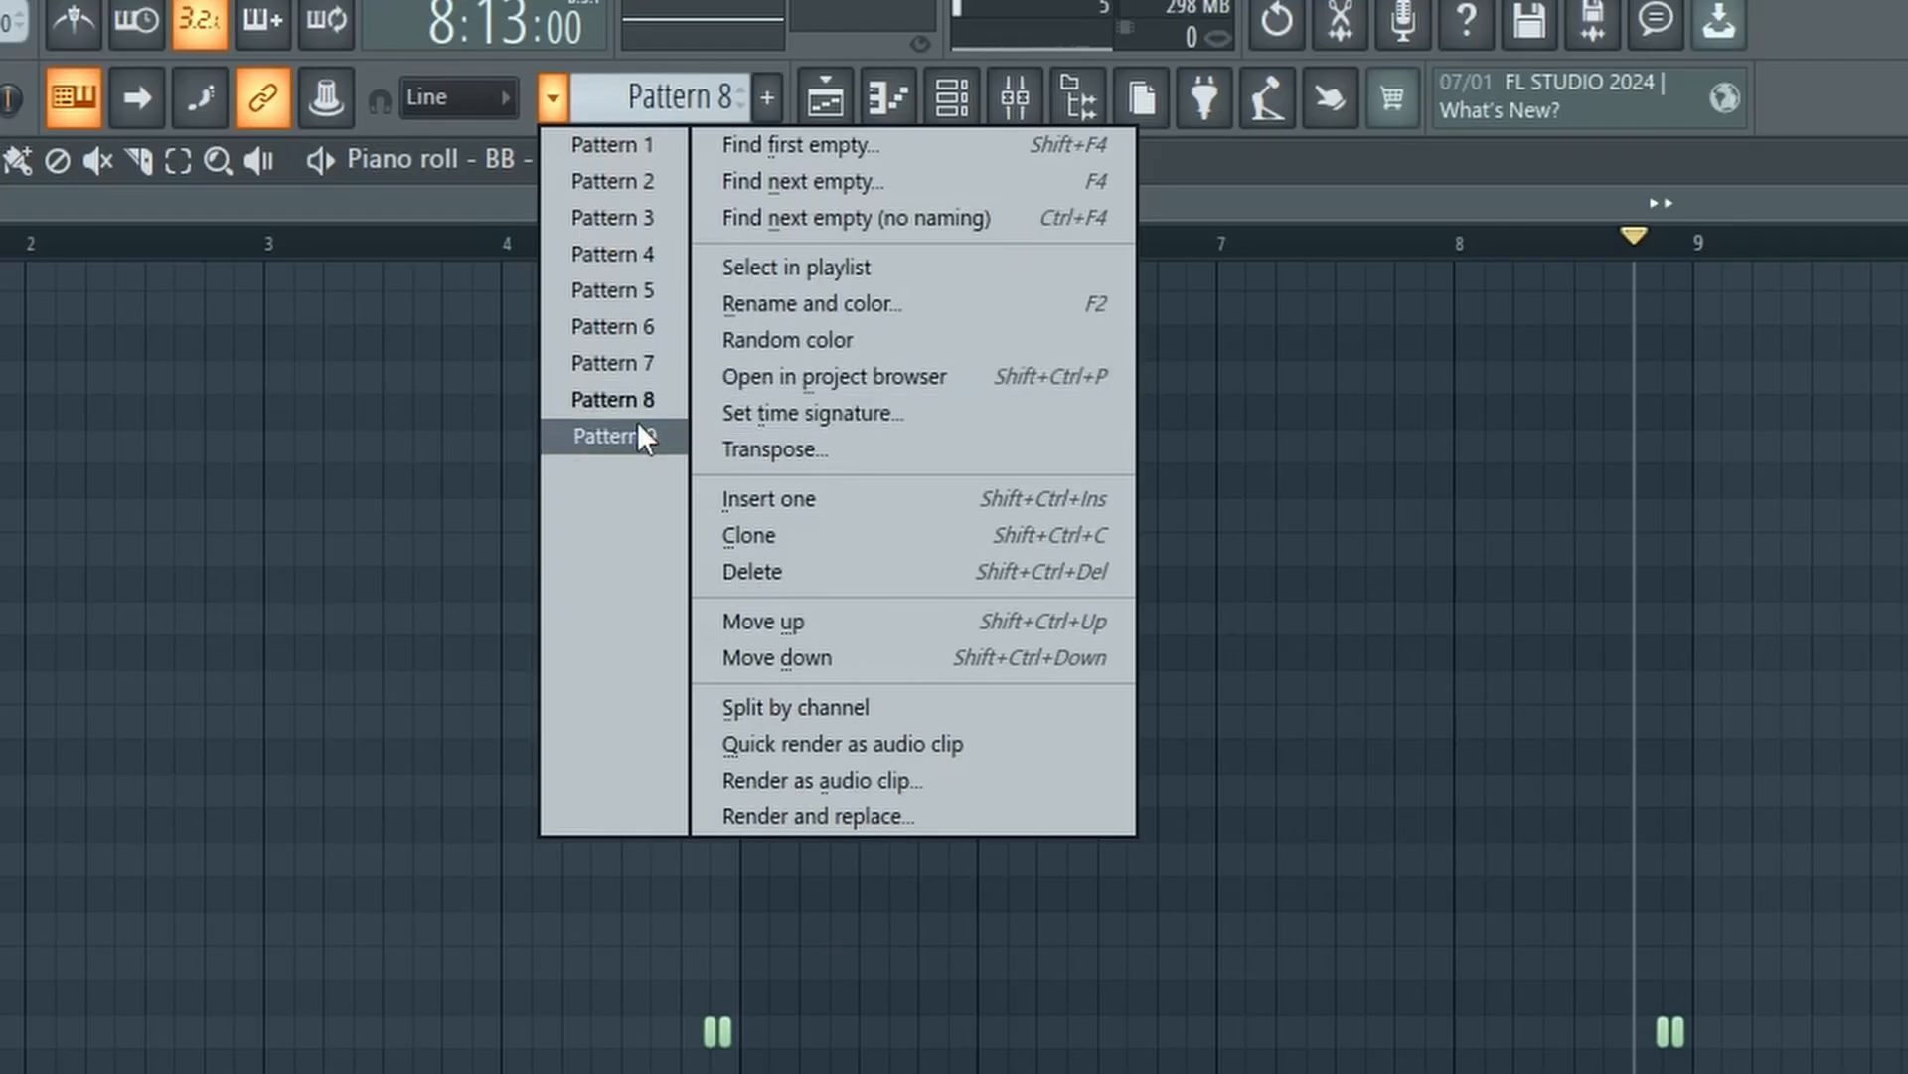
{"action": "left_click", "coordinate": [640, 436]}
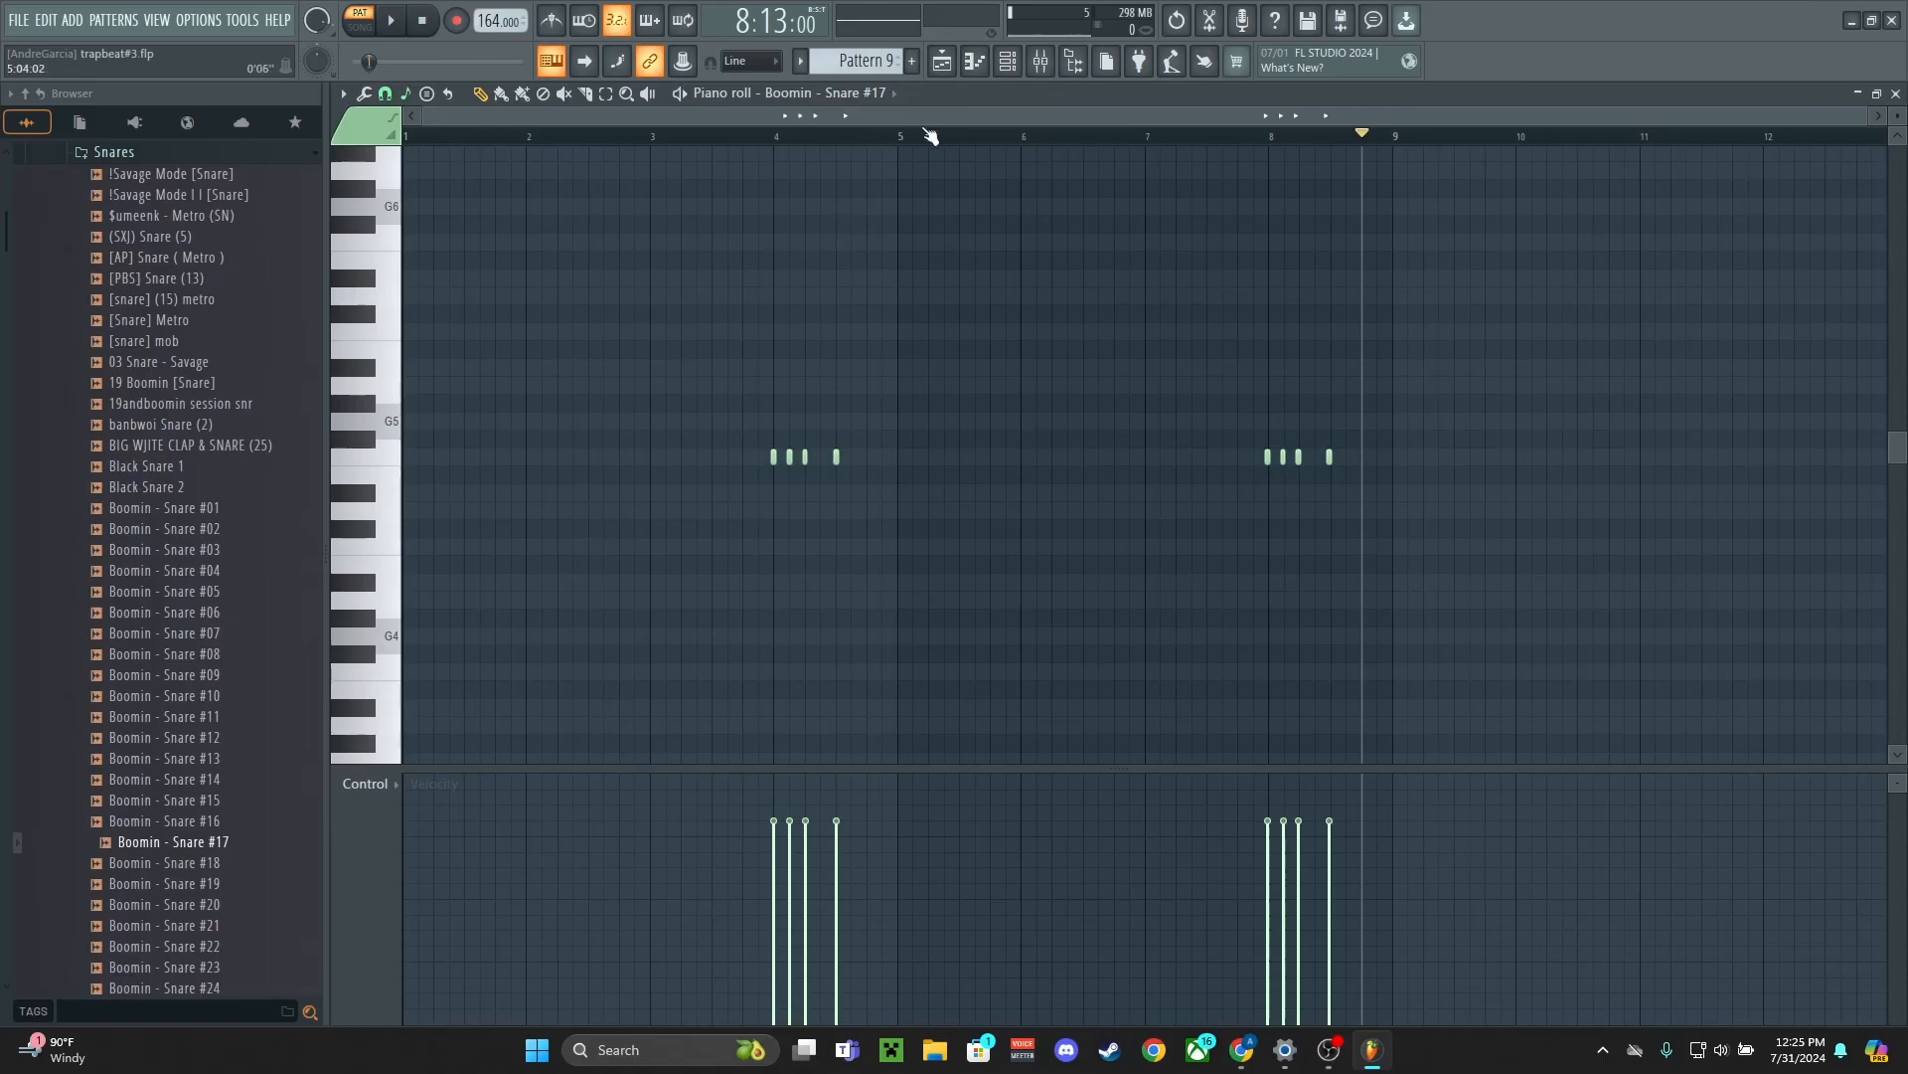
{"action": "left_click_drag", "start_coordinate": [930, 136], "coordinate": [1370, 222]}
{"action": "left_click_drag", "start_coordinate": [1466, 70], "coordinate": [1418, 70]}
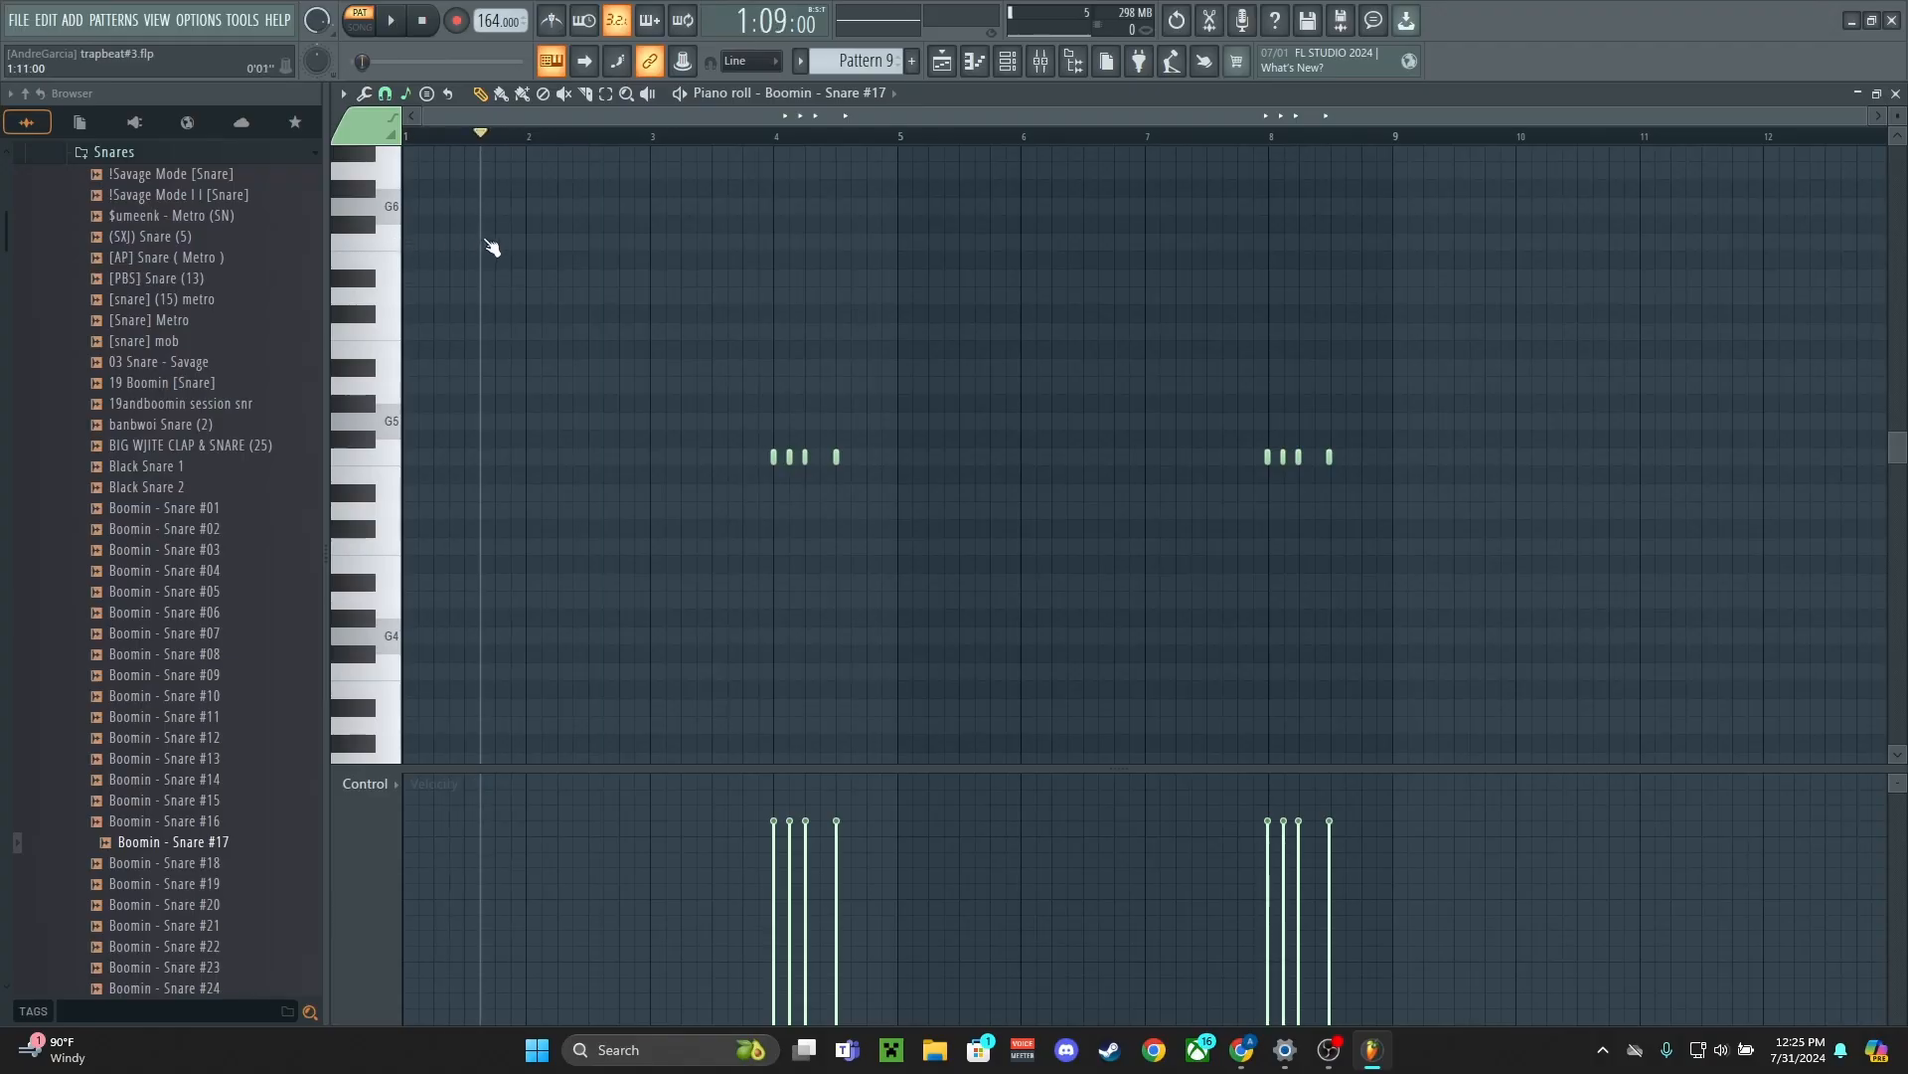
{"action": "key", "text": "space"}
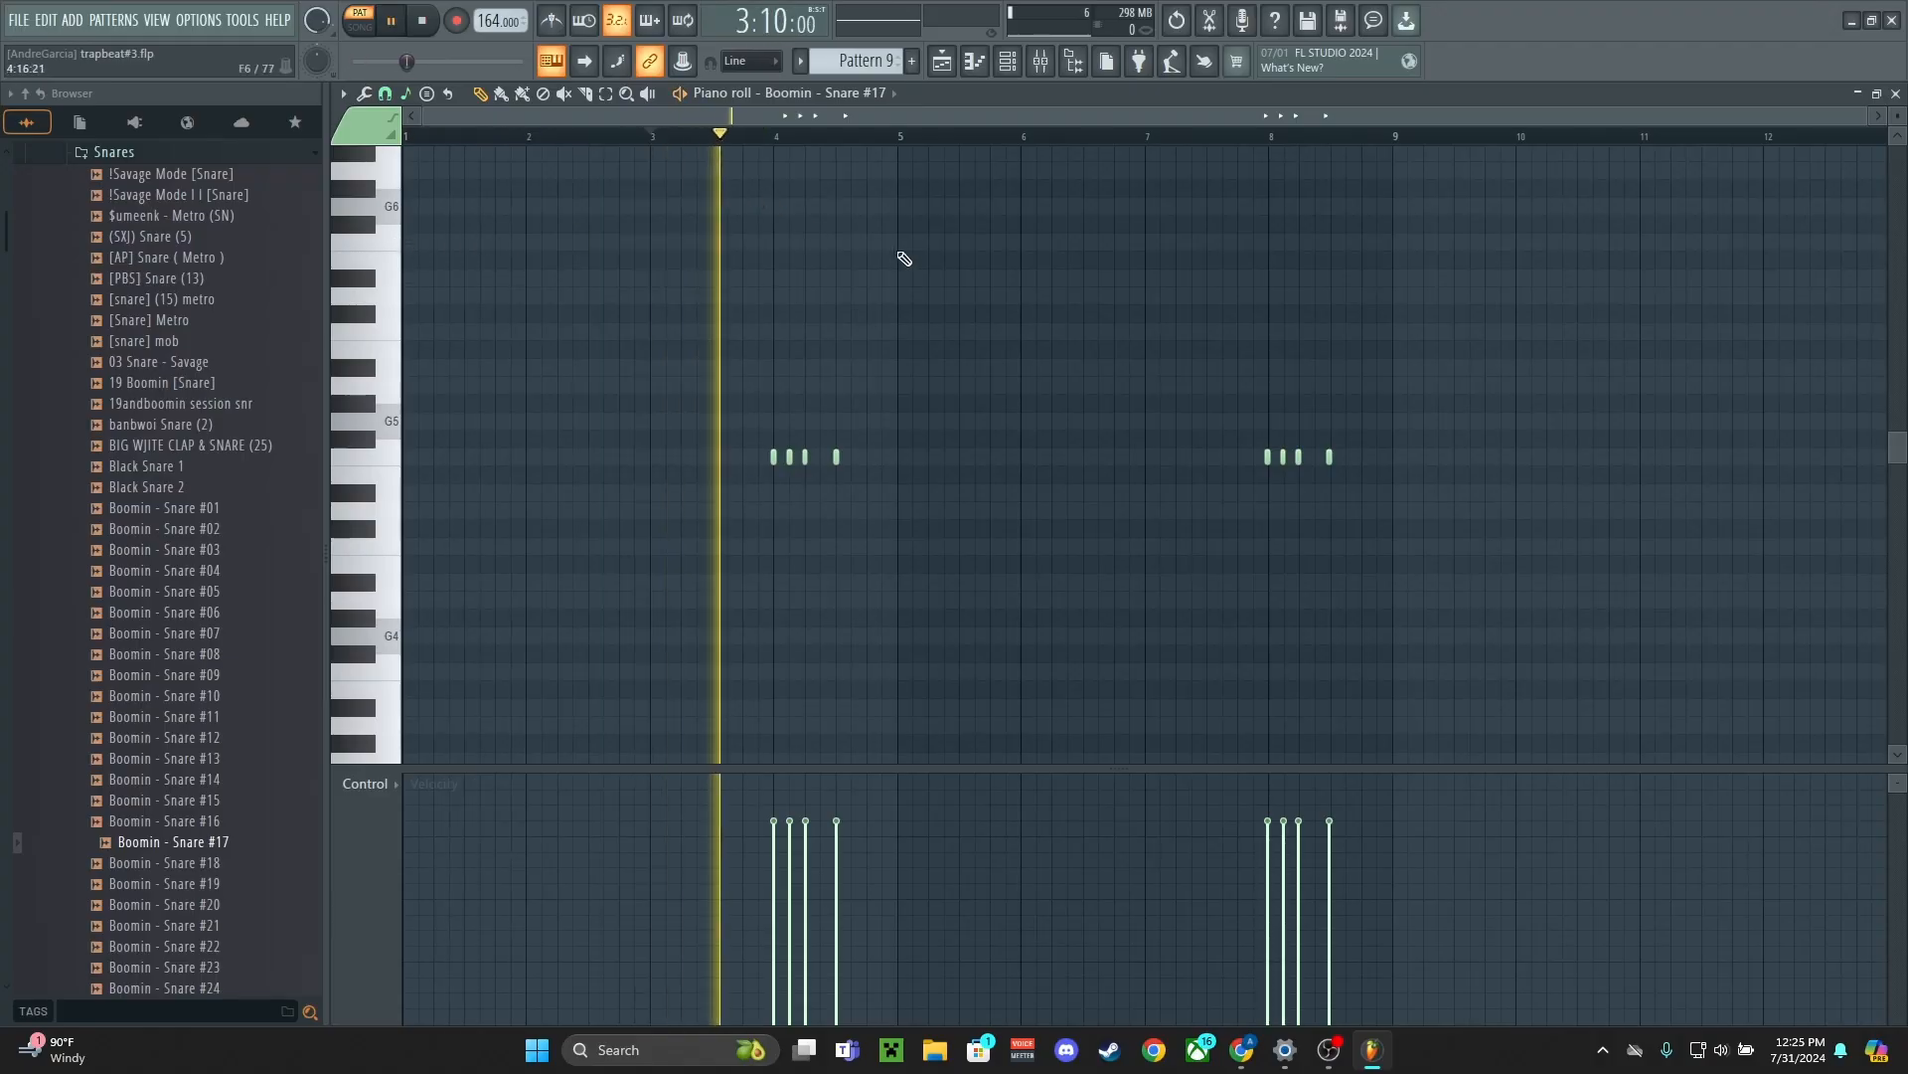